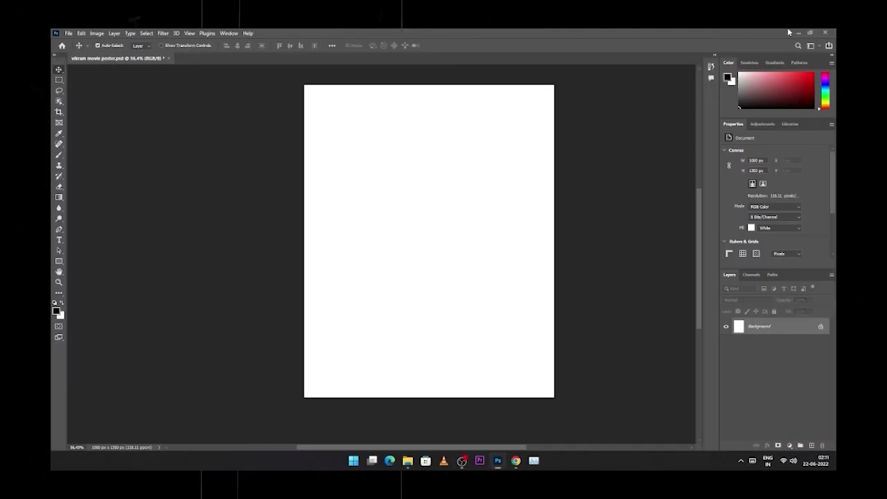
Bring up Task View listing 'vikram movie poster.psd' and the 'stoke img' folder
key("super+Tab")
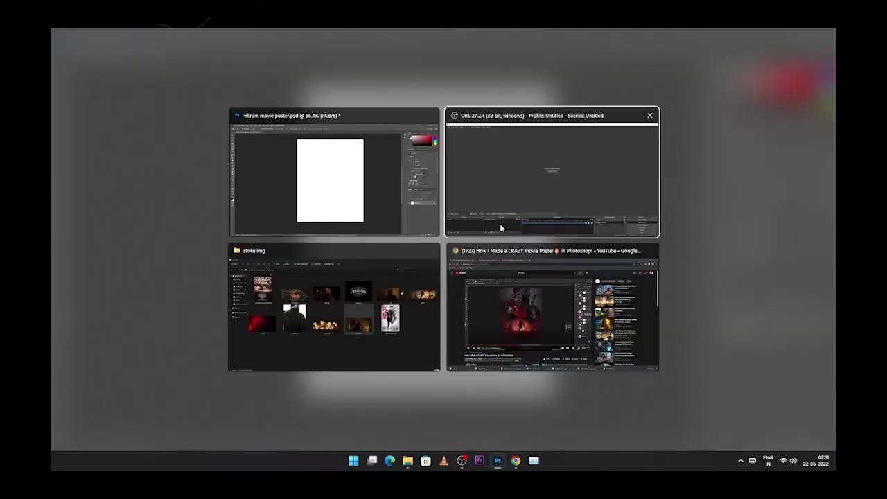
Carry the pix01 copy image from the stoke img folder over to the poster document
left_click(351, 168)
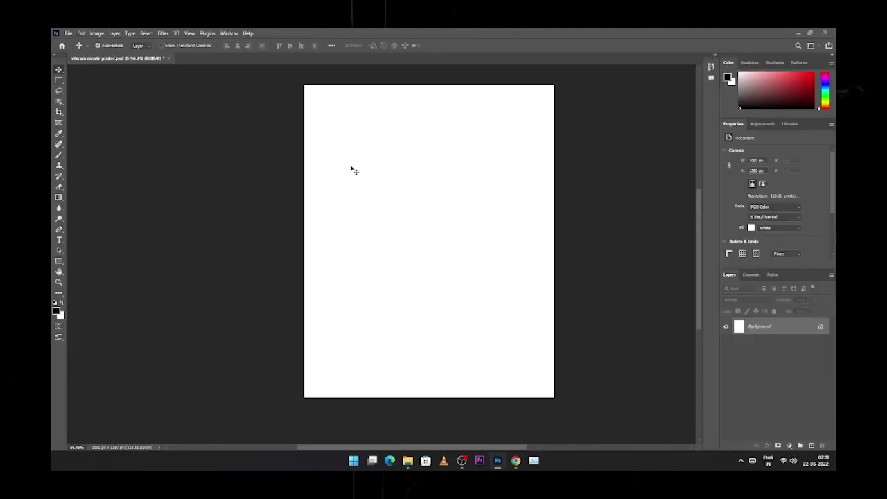
left_click(469, 252)
left_click_drag(469, 261, 417, 248)
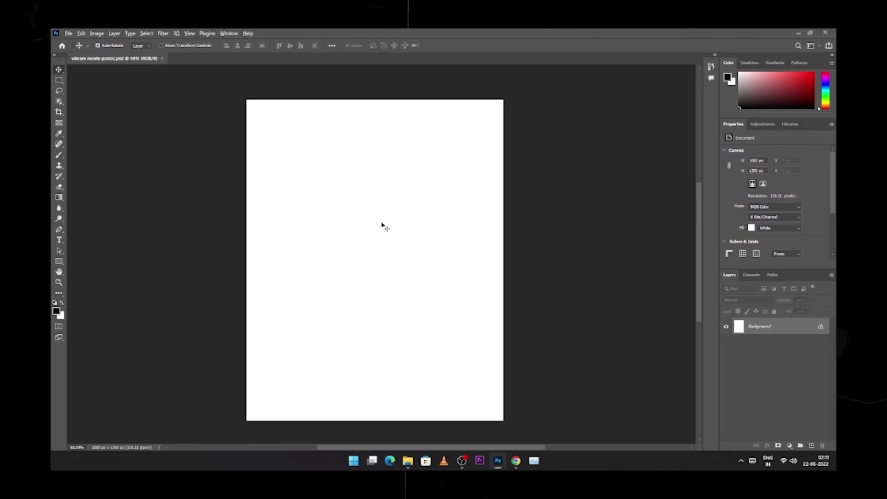
key("super+Tab")
left_click(403, 305)
mouse_move(332, 253)
left_mouse_down()
mouse_move(393, 210)
mouse_move(478, 181)
left_mouse_up()
key("super+Tab")
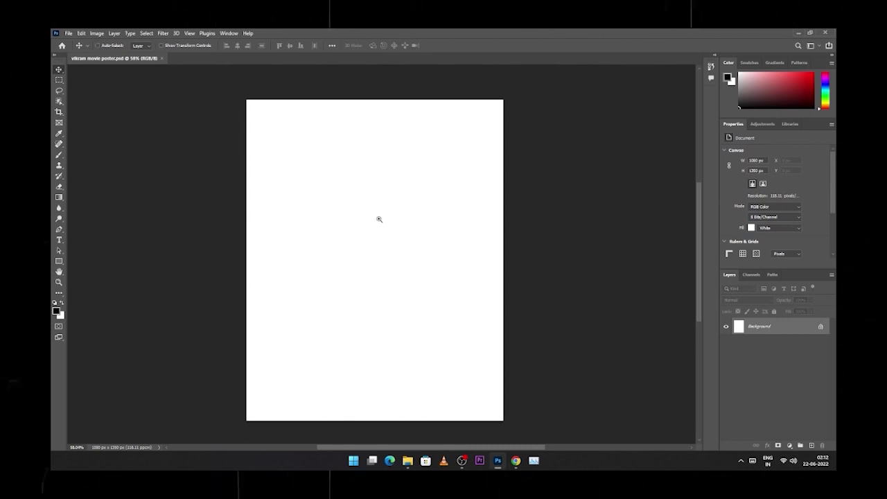
key("super+Tab")
left_click(501, 196)
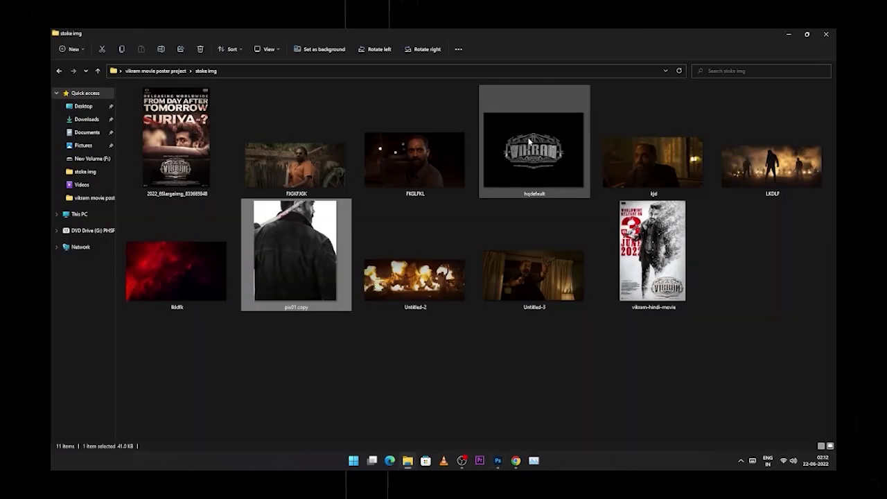
mouse_move(305, 244)
left_mouse_down()
mouse_move(502, 469)
mouse_move(321, 265)
left_mouse_up()
key("super+Tab")
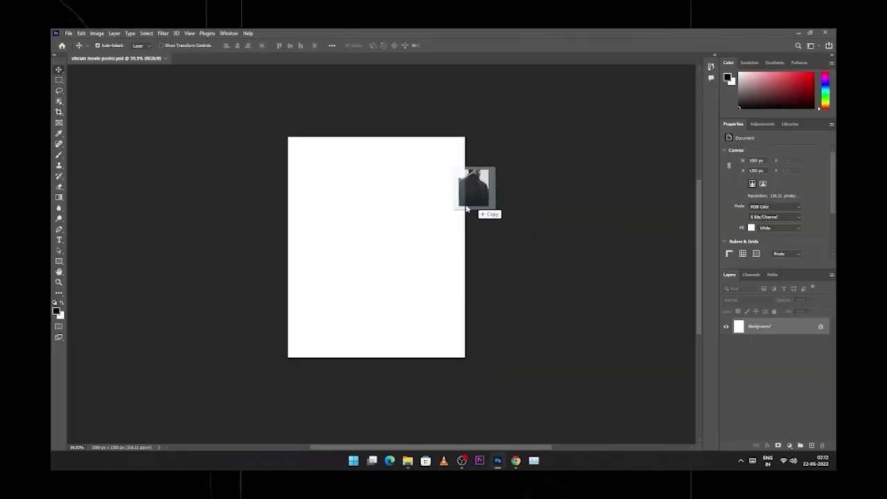
Drop pix01 copy onto the canvas, stretch it to fill, and unlock Background as Layer 0
left_click_drag(496, 203, 378, 208)
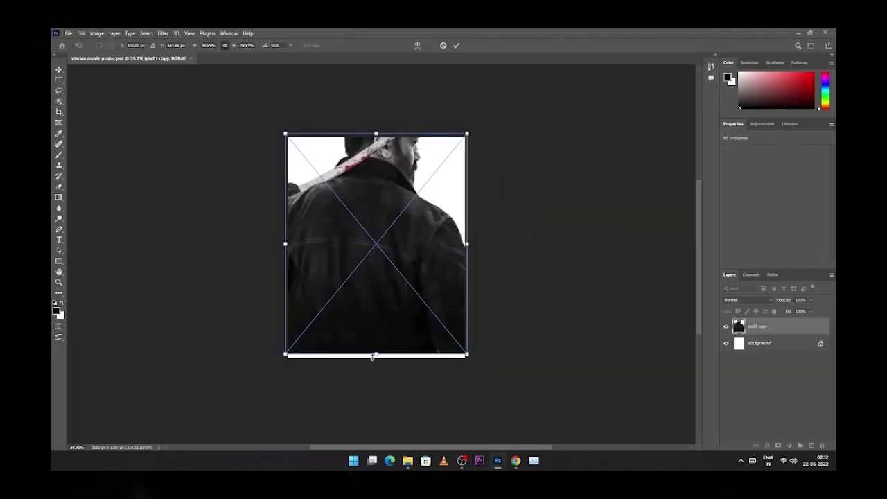
left_click_drag(376, 355, 376, 359)
key("Return")
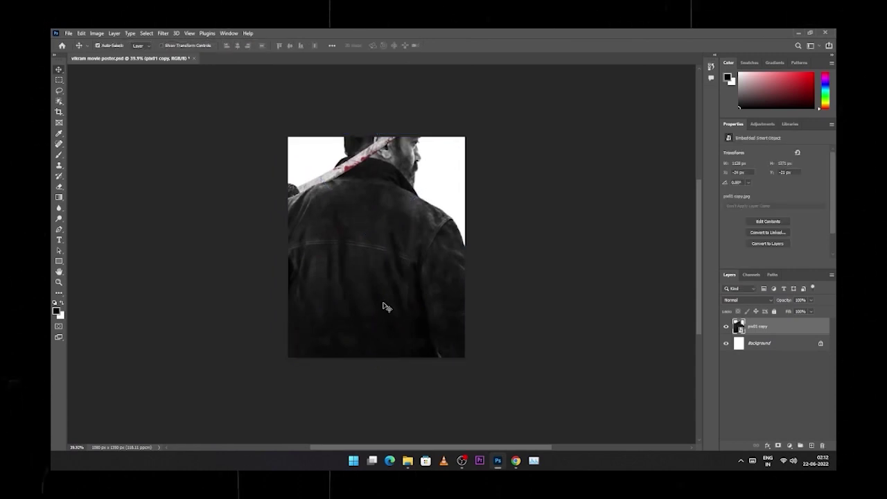
double_click(776, 343)
key("Return")
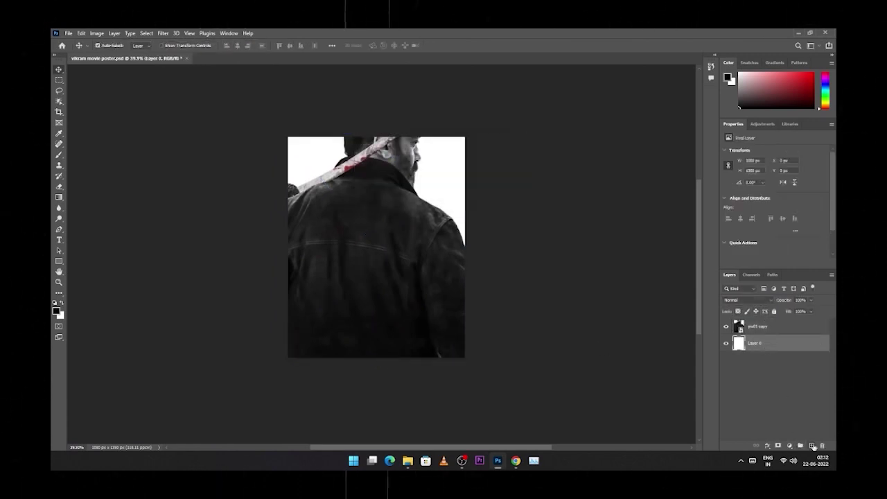
Move Layer 1 to the top and brush soft grey shading over the white backdrop
left_click_drag(768, 343, 769, 325)
key("b")
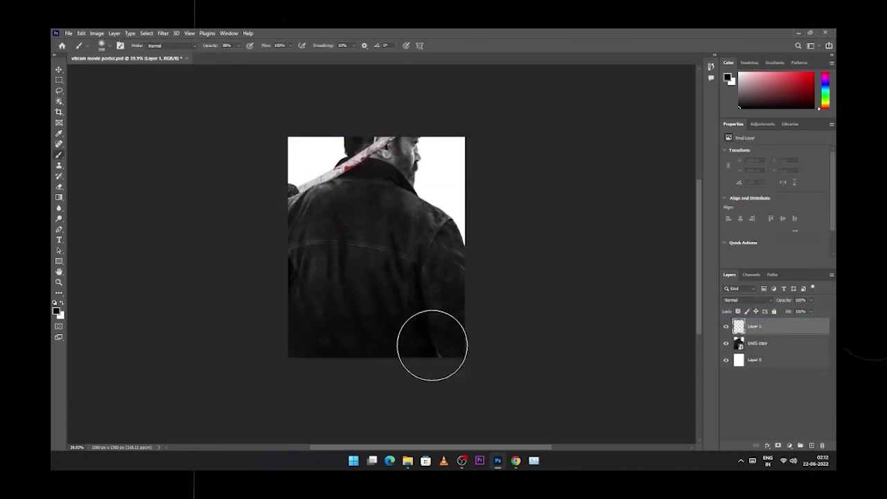
left_click_drag(316, 199, 286, 224)
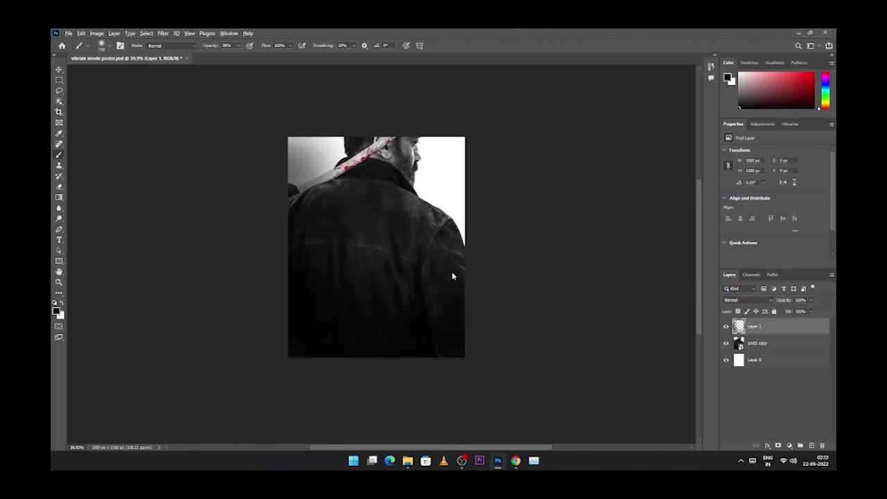
mouse_move(440, 271)
left_mouse_down()
mouse_move(465, 213)
mouse_move(384, 279)
mouse_move(422, 311)
mouse_move(331, 273)
mouse_move(357, 249)
mouse_move(351, 155)
mouse_move(447, 294)
left_mouse_up()
left_click_drag(456, 333, 414, 329)
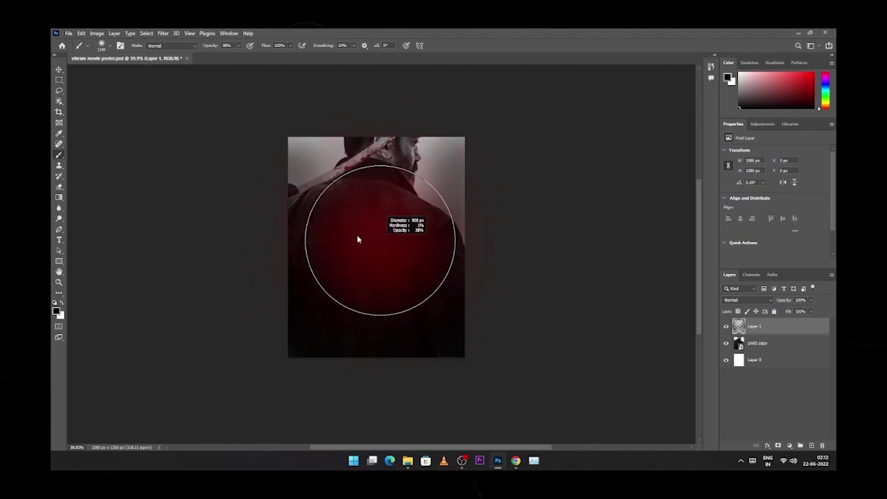
key("alt+Tab")
Place the Untitled-3 photo of the man with the revolver onto the poster
left_click(500, 271)
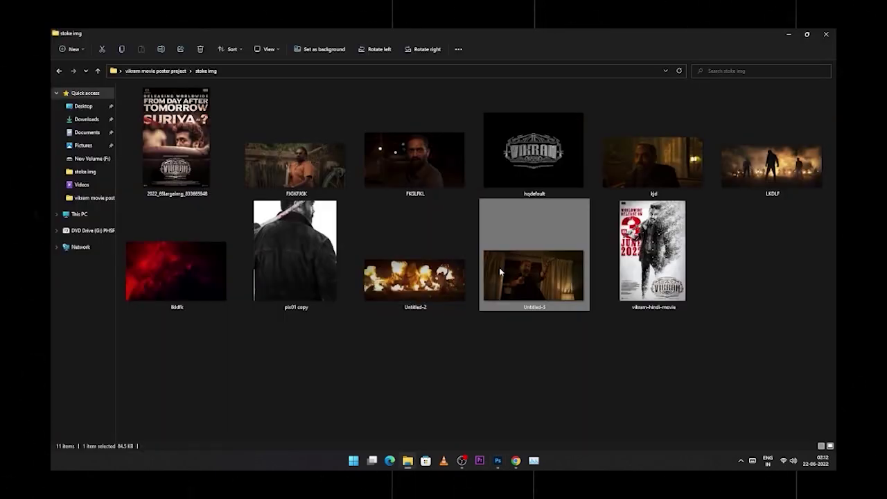
mouse_move(553, 269)
left_mouse_down()
mouse_move(490, 200)
mouse_move(366, 209)
left_mouse_up()
key("alt+Tab")
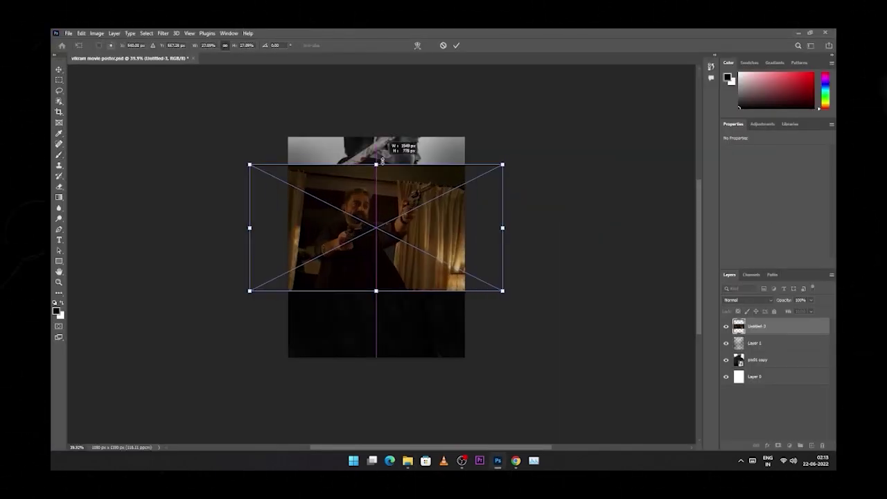
key("Return")
key("b")
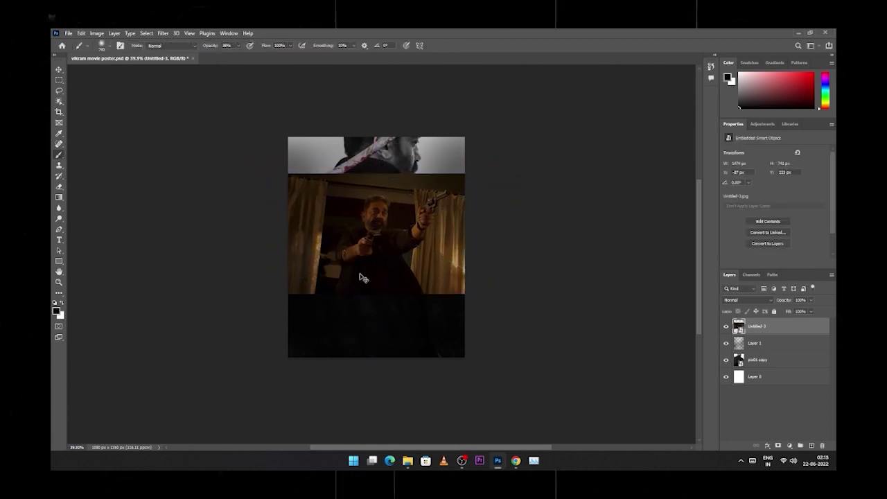
scroll(399, 287, "up", 5)
scroll(399, 287, "down", 1)
Trace a Pen path up the man's left side, around his face and head, to the shoulder
key("p")
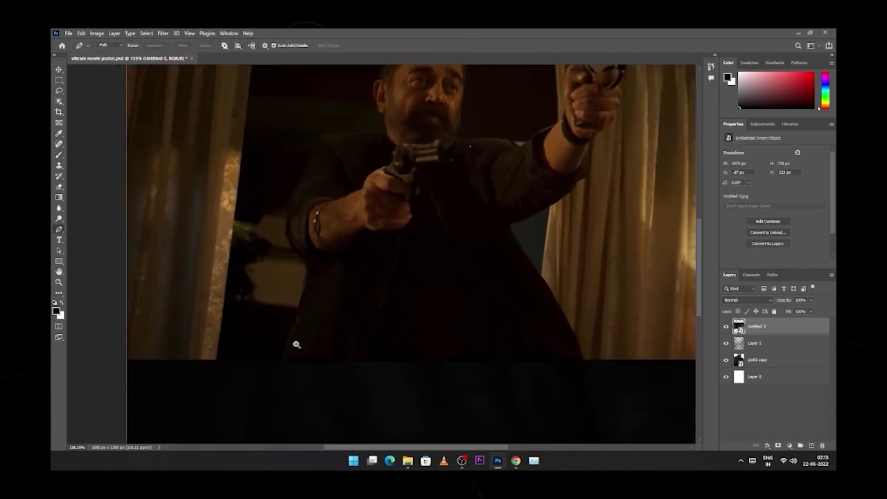
left_click_drag(296, 345, 317, 359)
left_click(283, 352)
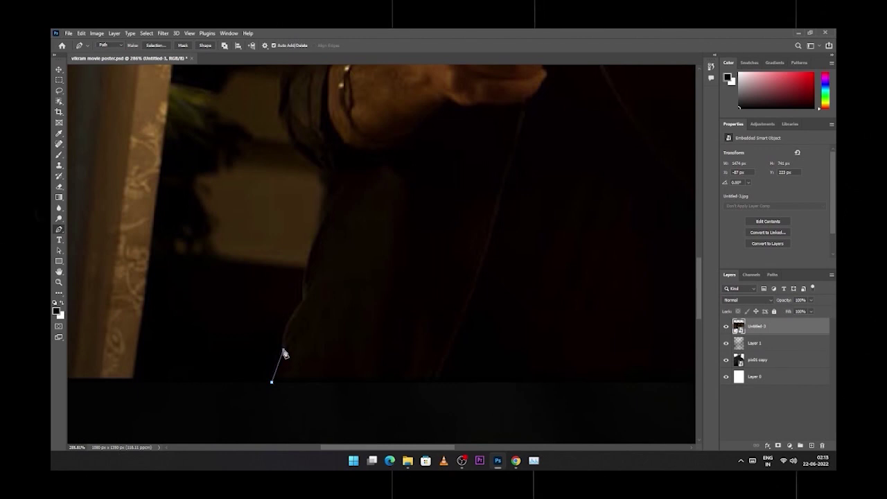
scroll(303, 303, "up", 3)
left_click(308, 253)
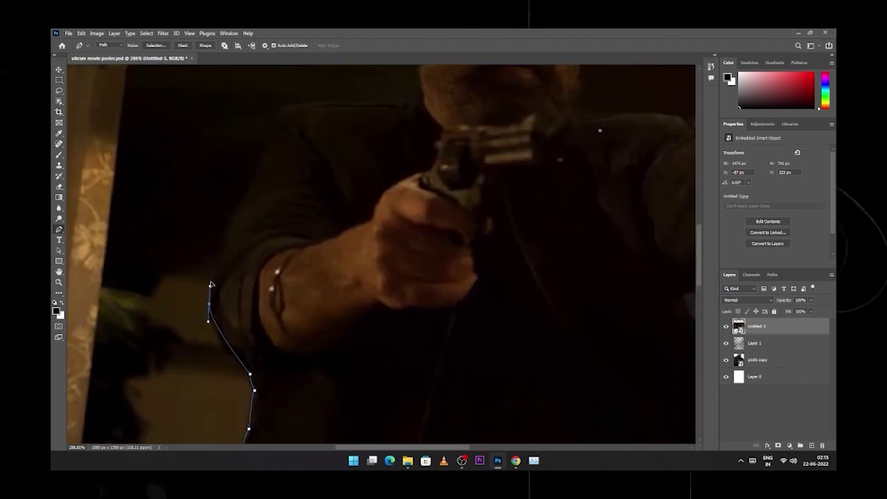
scroll(309, 253, "up", 3)
left_click(300, 250)
scroll(303, 207, "up", 3)
left_click(243, 305)
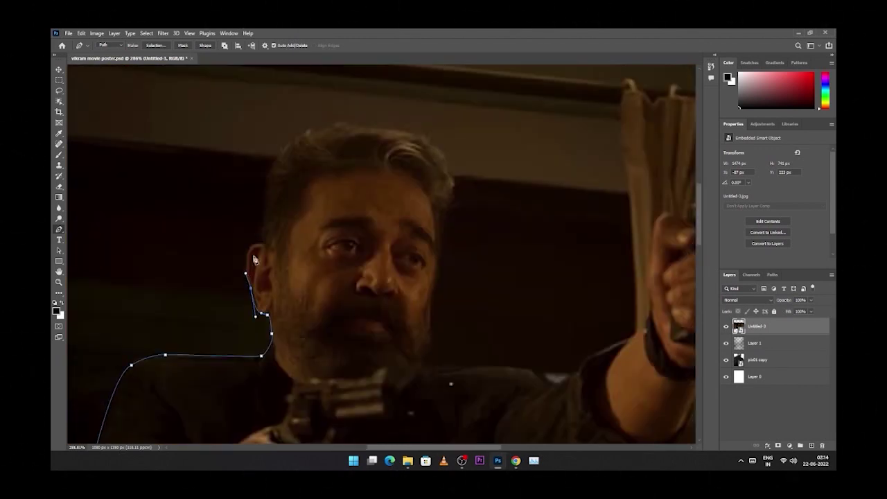
left_click(251, 262)
scroll(256, 264, "up", 1)
scroll(344, 209, "right", 2)
left_click(381, 213)
left_click(381, 243)
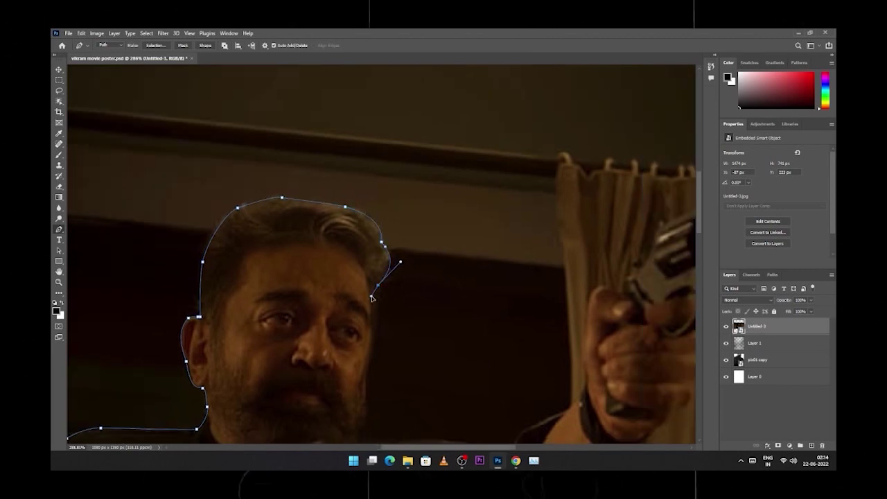
scroll(373, 298, "down", 2)
left_click(352, 315)
left_click(346, 370)
Continue the path along the raised arm and revolver, close it, and convert it to a selection
scroll(347, 370, "right", 2)
left_click(331, 260)
scroll(331, 260, "up", 1)
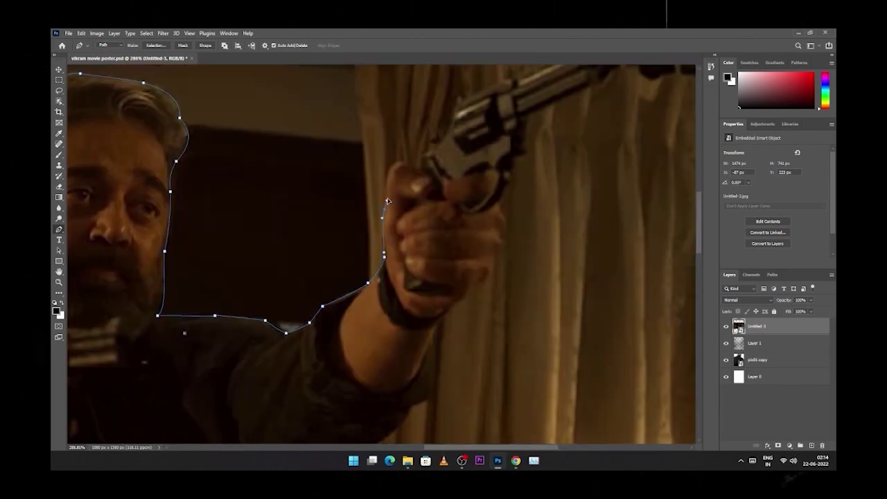
scroll(446, 90, "up", 3)
scroll(416, 208, "right", 3)
left_click(326, 269)
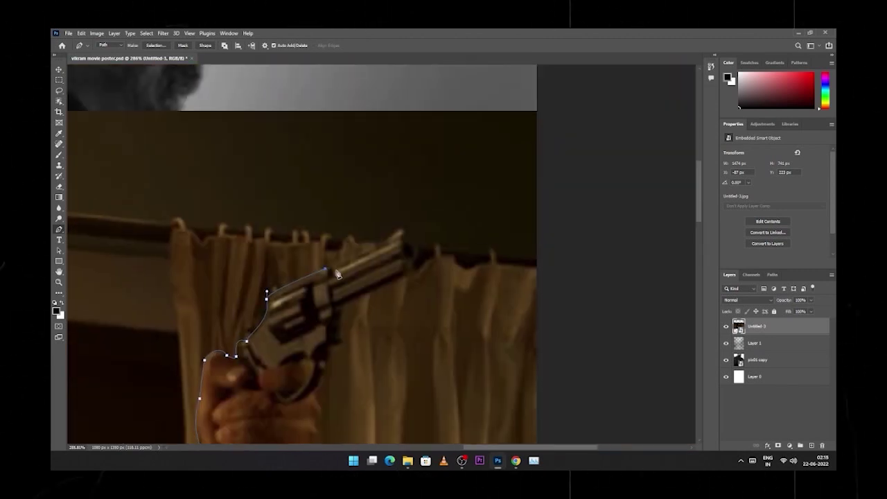
left_click(404, 279)
scroll(405, 281, "down", 3)
left_click(348, 214)
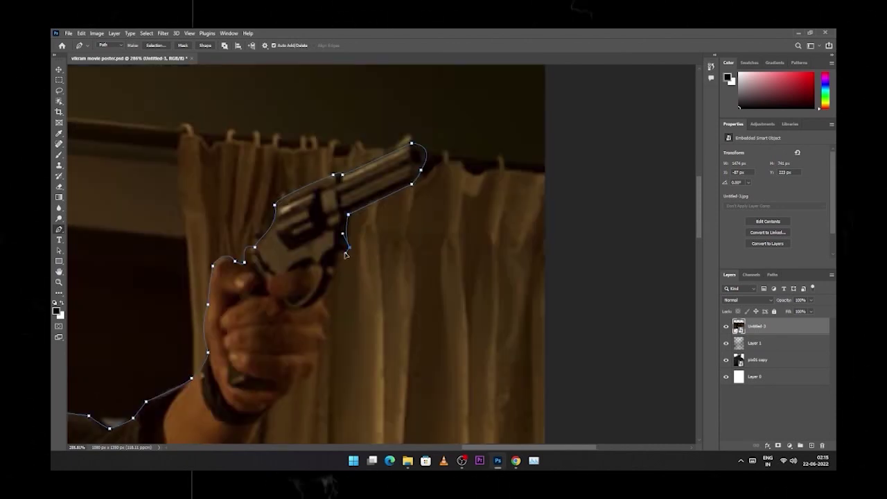
left_click(326, 339)
scroll(327, 339, "down", 3)
left_click(333, 236)
left_click(310, 263)
left_click_drag(290, 361, 304, 234)
scroll(274, 298, "down", 5)
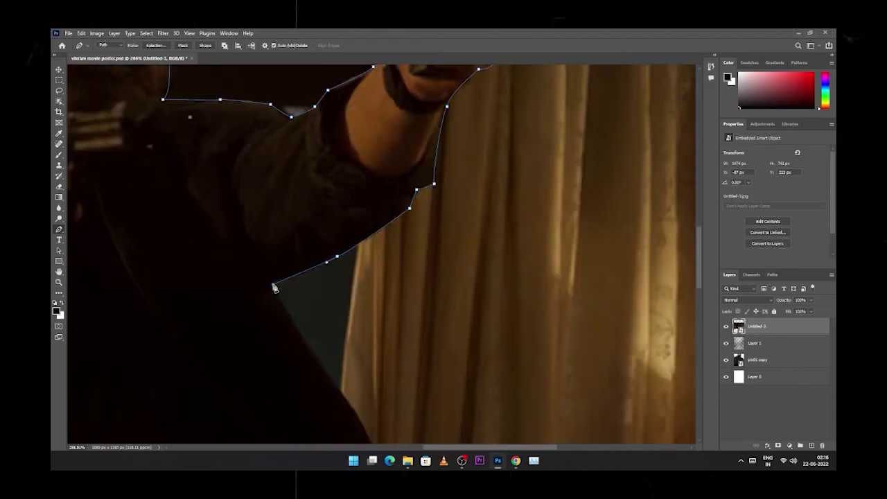
scroll(311, 305, "left", 5)
scroll(311, 305, "left", 2)
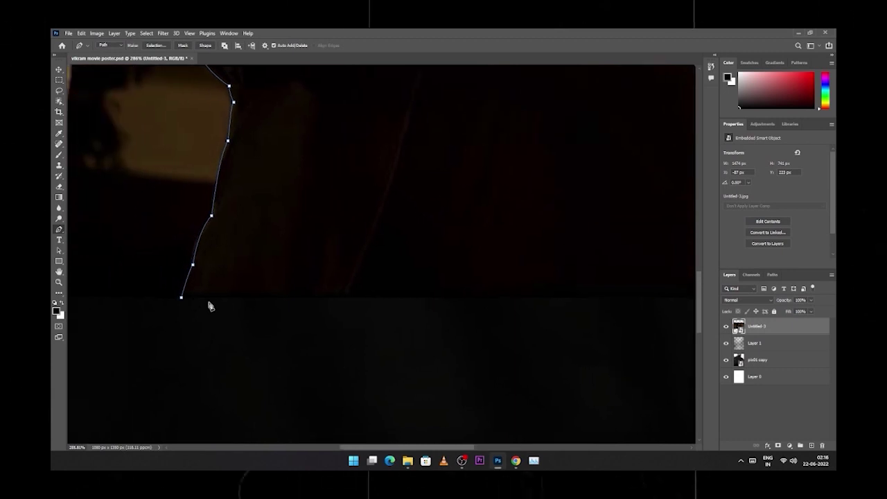
left_click(182, 298)
scroll(224, 284, "down", 6)
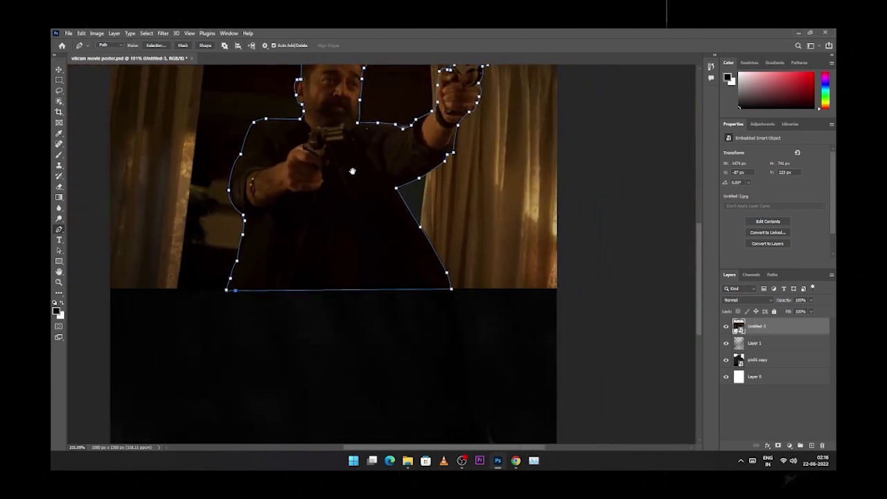
key("ctrl+Return")
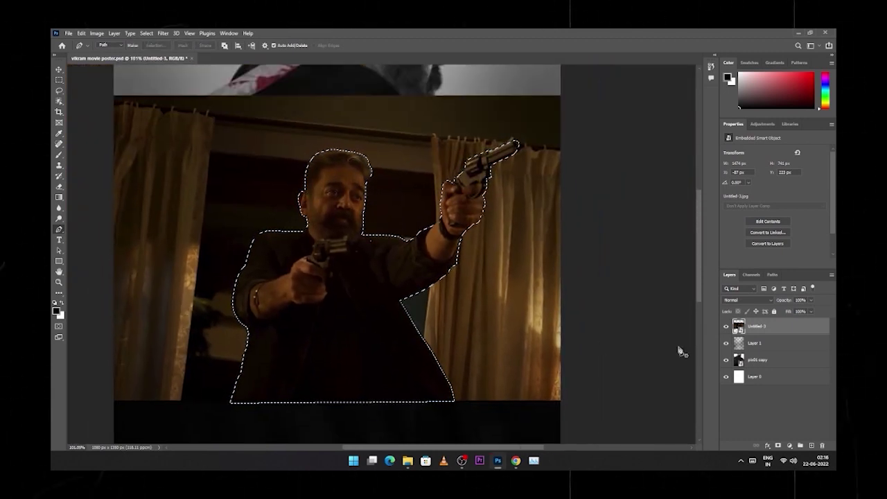
Mask out everything except the gunman and refine the mask's edges
left_click(777, 445)
right_click(756, 328)
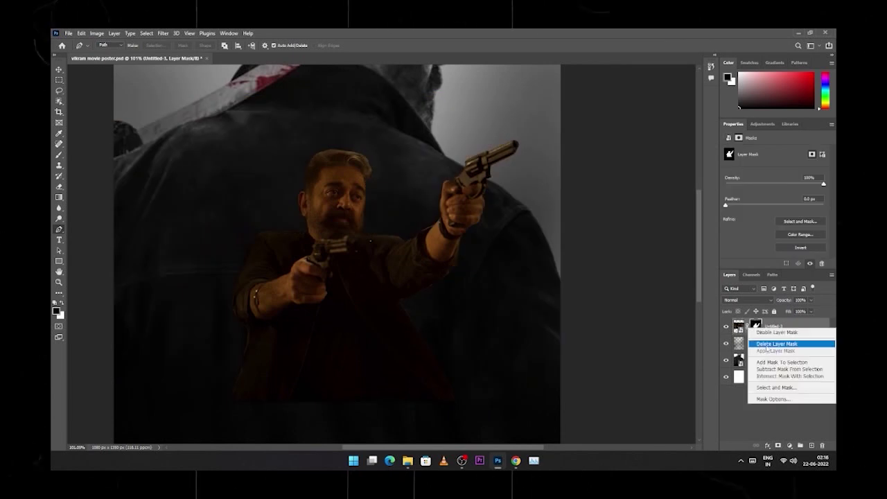
left_click(777, 388)
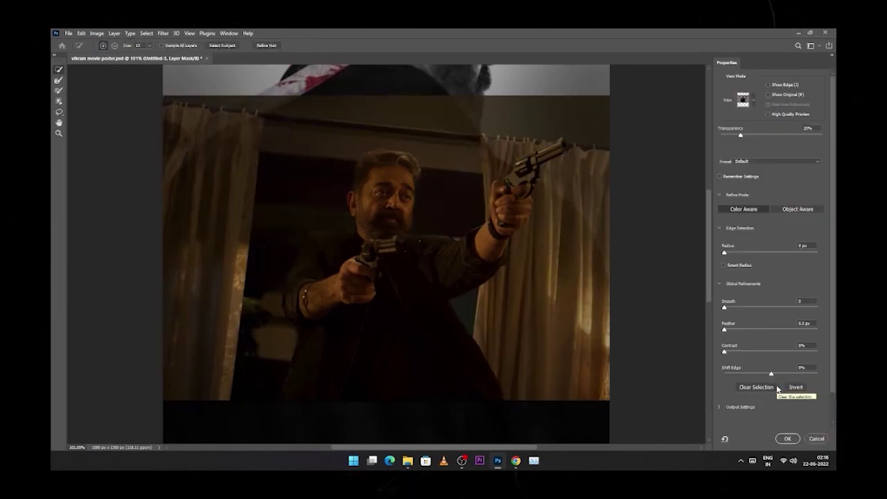
left_click(797, 439)
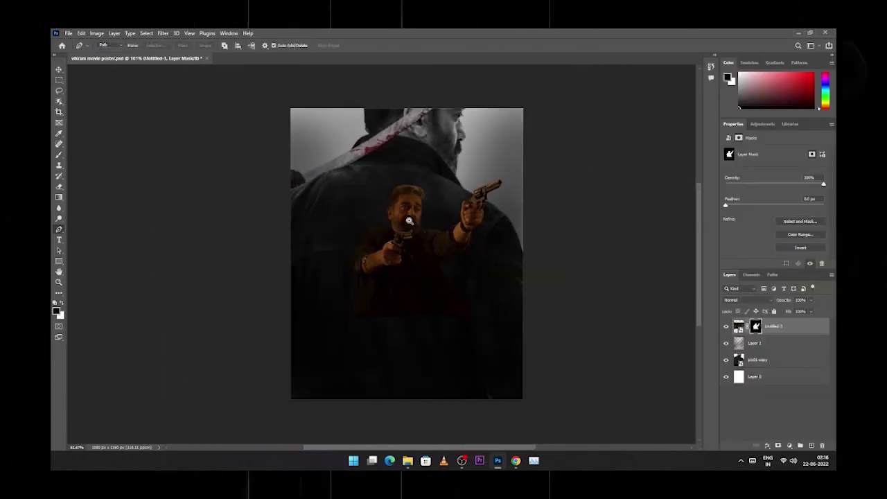
Scale the gunman cut-out to about 116% and move it higher on the poster
key("v")
left_click_drag(420, 233, 388, 209)
key("ctrl+t")
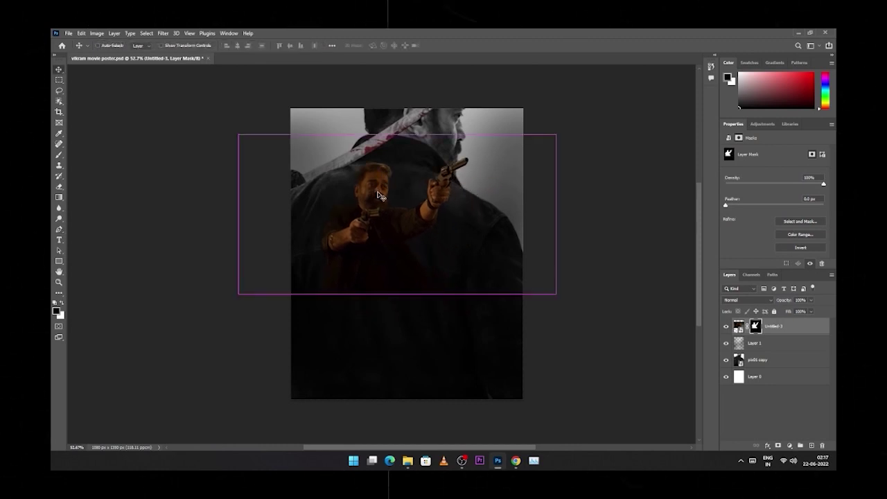
left_click_drag(554, 293, 596, 332)
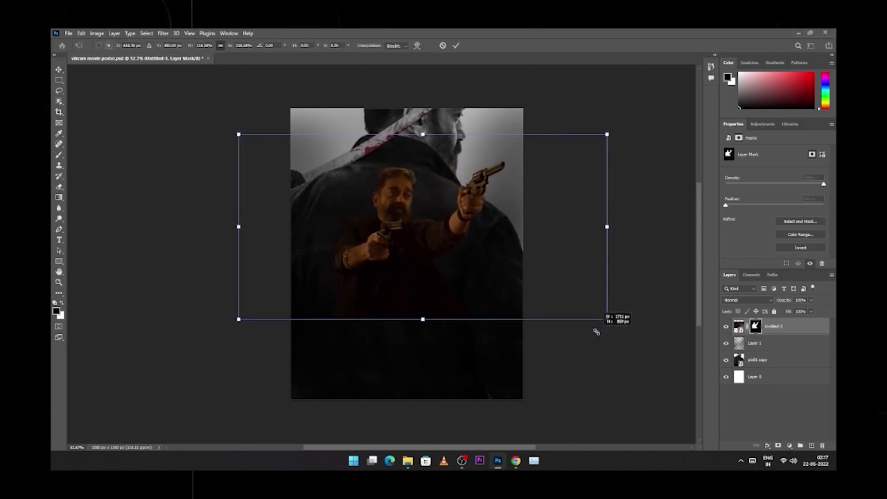
key("Return")
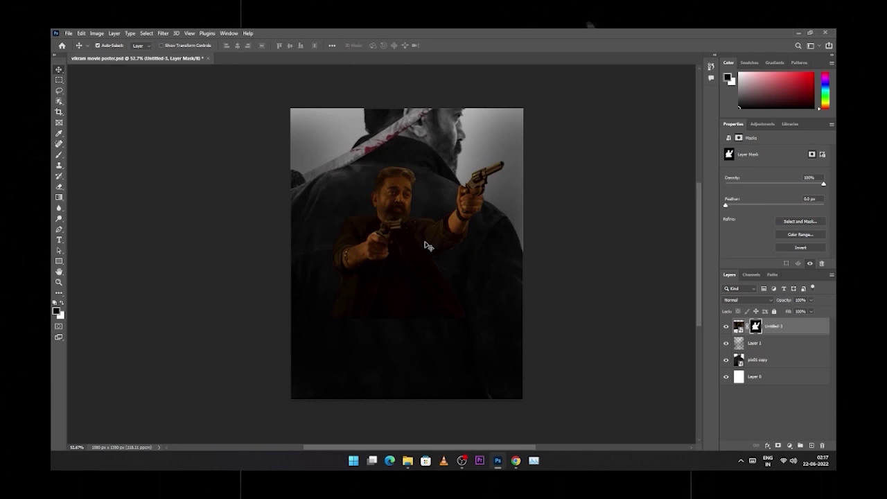
left_click_drag(428, 245, 417, 231)
Place the orange-shirt man photo from the stock image folder onto the poster canvas
key("super+Tab")
left_click(550, 191)
left_click_drag(534, 277, 411, 315)
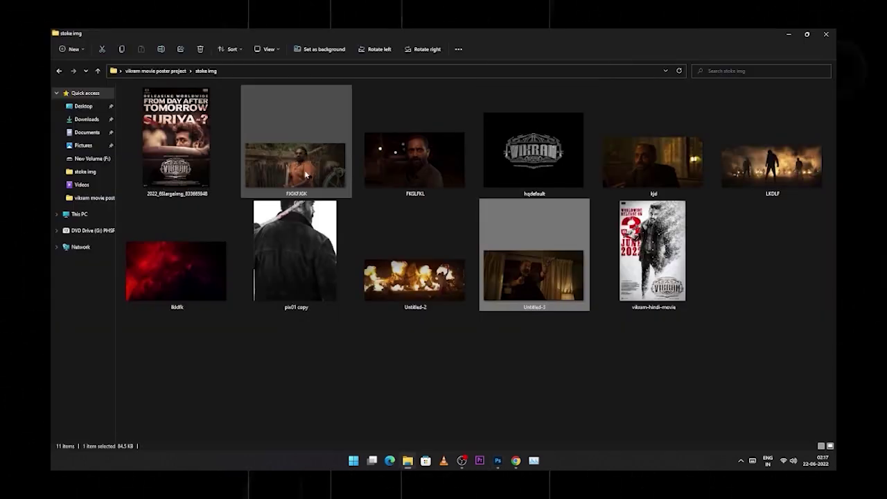
key("super+Tab")
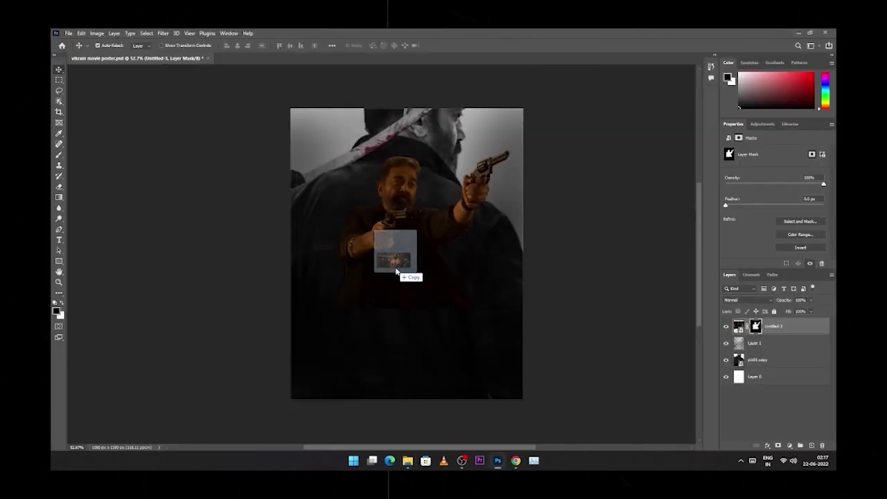
mouse_move(496, 193)
left_mouse_down()
mouse_move(395, 271)
mouse_move(422, 308)
mouse_move(501, 300)
mouse_move(314, 308)
left_mouse_up()
key("Return")
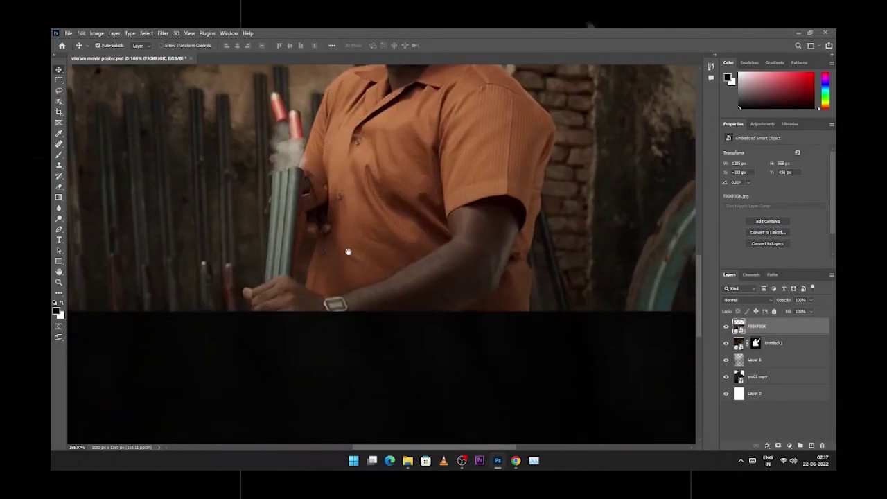
Trace a Pen outline around the orange-shirted man's head, shoulder and arm
key("p")
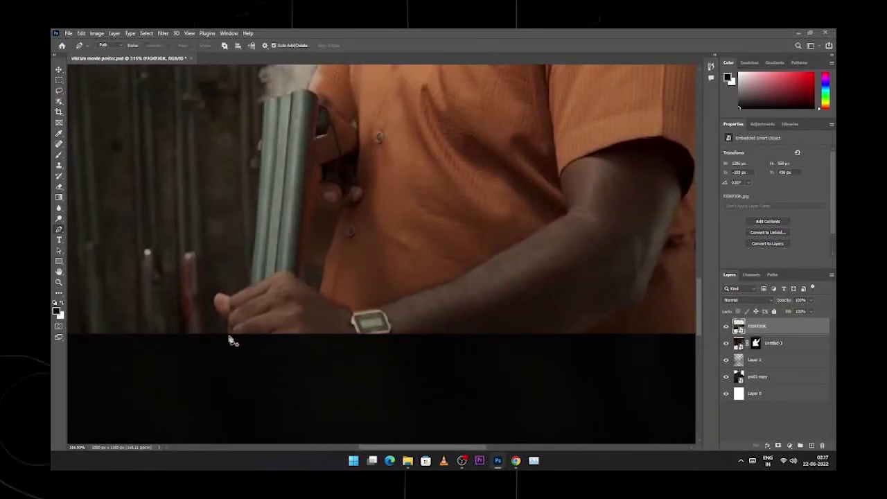
scroll(252, 156, "up", 3)
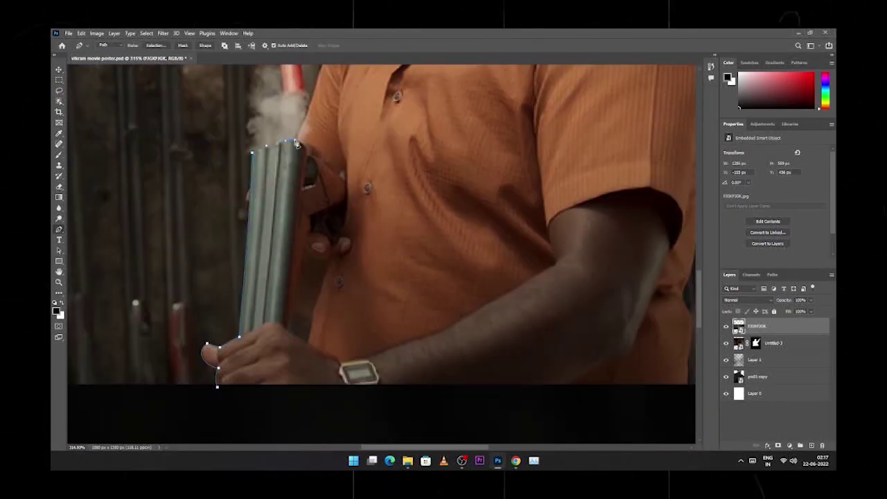
scroll(289, 289, "up", 3)
scroll(289, 289, "up", 2)
scroll(298, 229, "up", 2)
left_click_drag(303, 236, 303, 271)
scroll(293, 280, "up", 2)
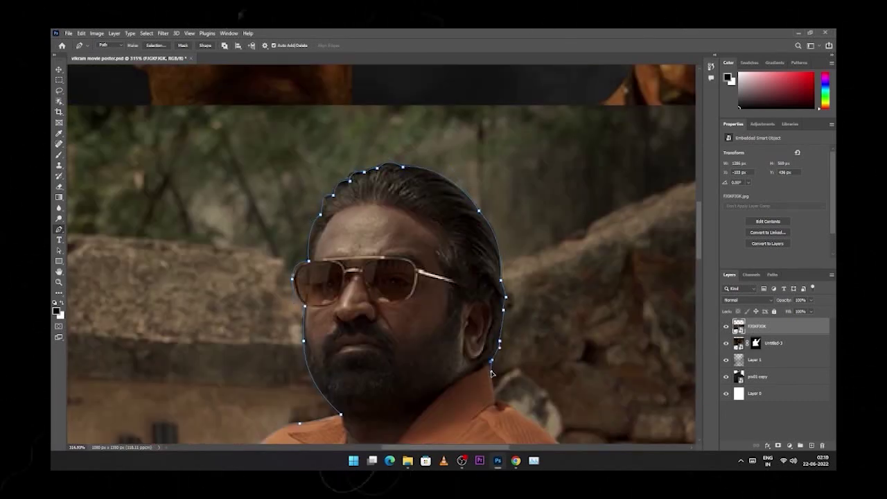
left_click_drag(492, 374, 339, 176)
left_click_drag(444, 342, 378, 223)
left_click(381, 141)
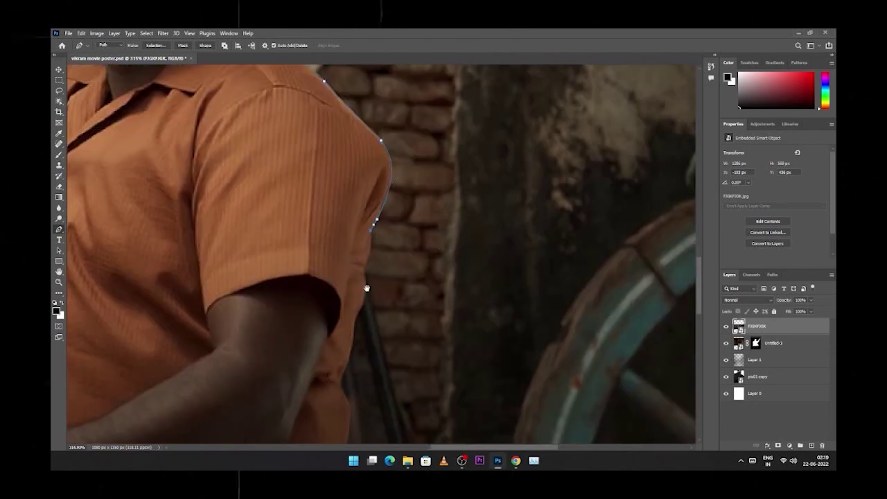
left_click_drag(367, 287, 318, 209)
left_click(312, 192)
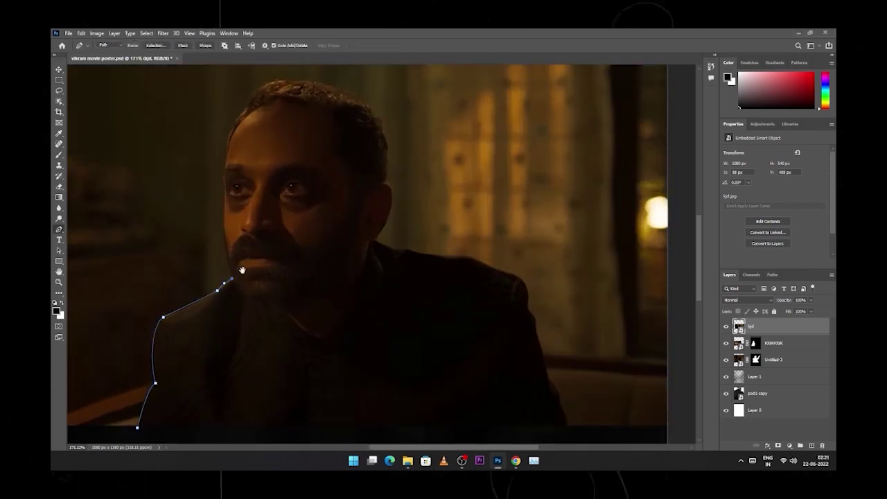
Trace the Pen outline around the bearded man's jaw, cheek and head
left_click_drag(243, 270, 218, 364)
left_click_drag(195, 317, 201, 309)
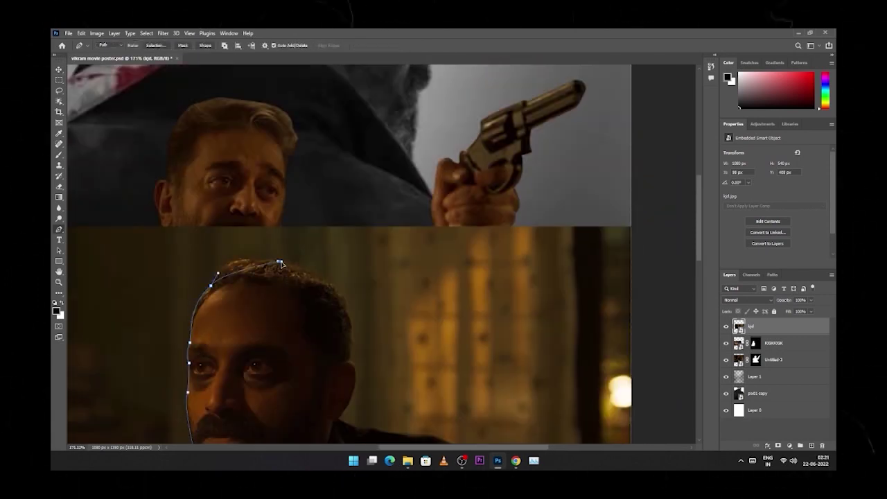
left_click_drag(333, 326, 309, 308)
left_click(200, 181)
left_click(207, 169)
left_click_drag(269, 157, 298, 166)
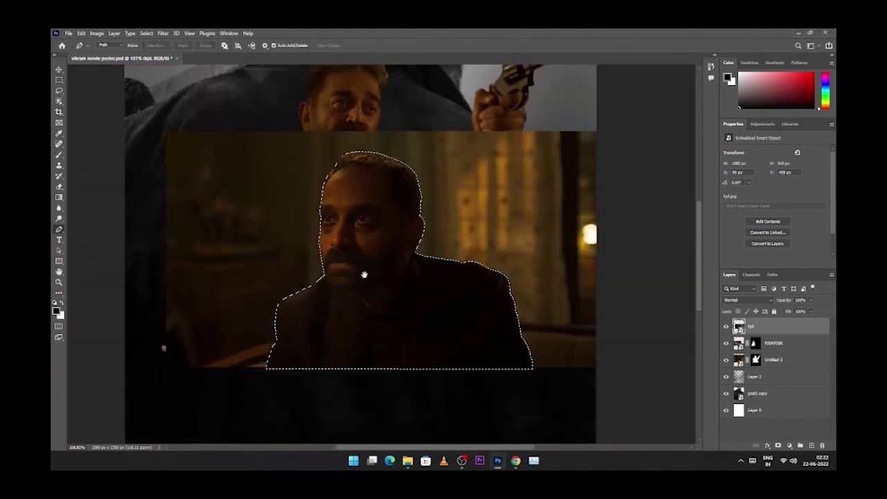
scroll(420, 254, "down", 3)
scroll(422, 268, "up", 2)
Flip the dark-jacket man horizontally, shrink him, and move him to the lower right
key("ctrl+t")
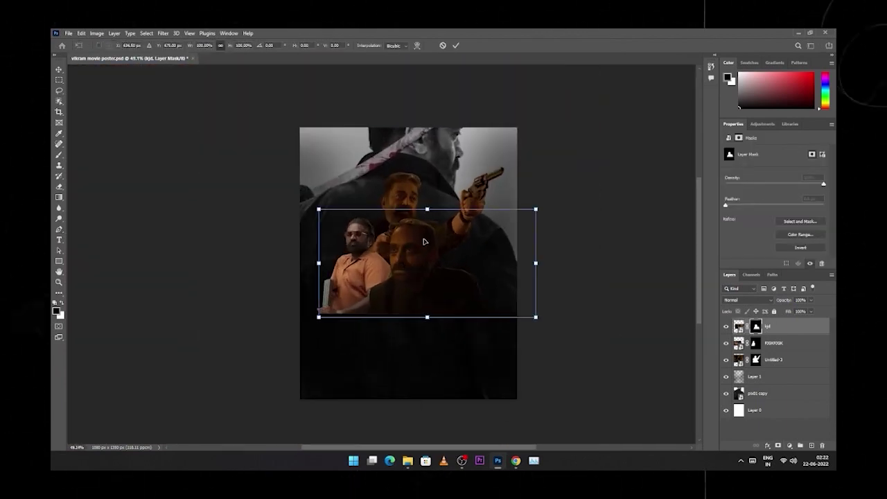
right_click(424, 241)
left_click(473, 401)
left_click_drag(535, 318, 490, 300)
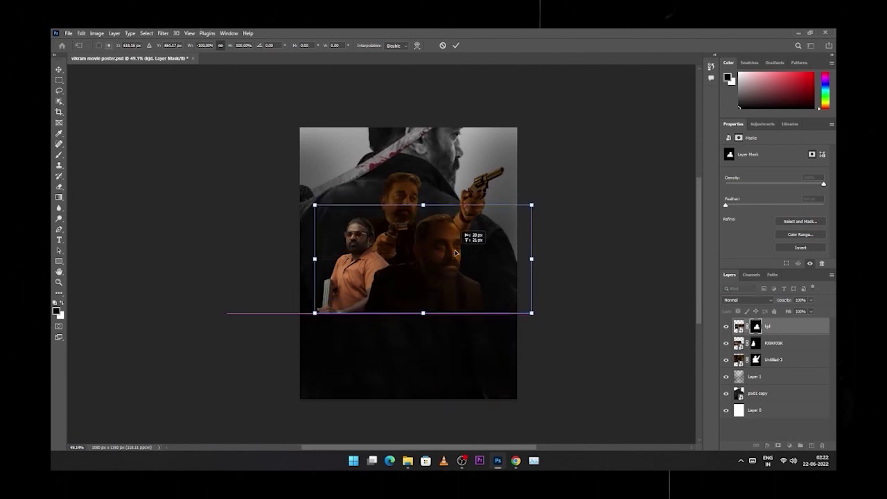
left_click_drag(429, 271, 443, 291)
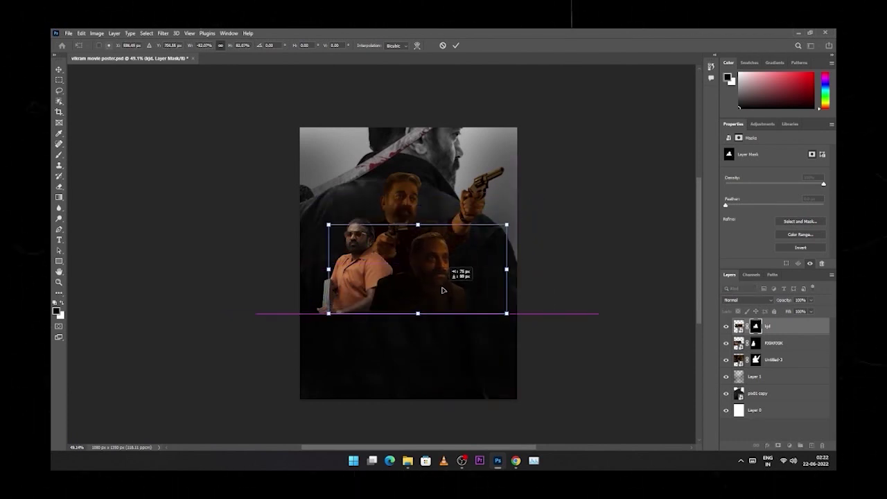
key("Return")
key("p")
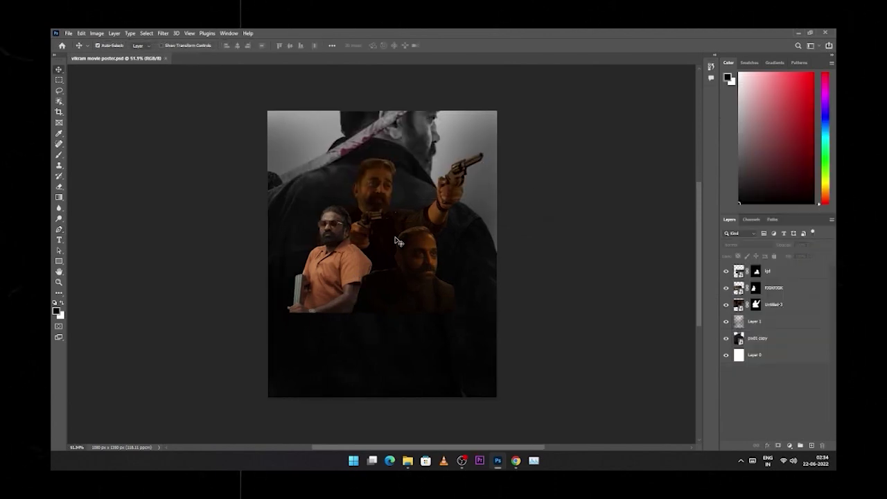
Place the smoky LKDLF crowd scene, scaled to poster width, across the bottom half
key("alt+Tab")
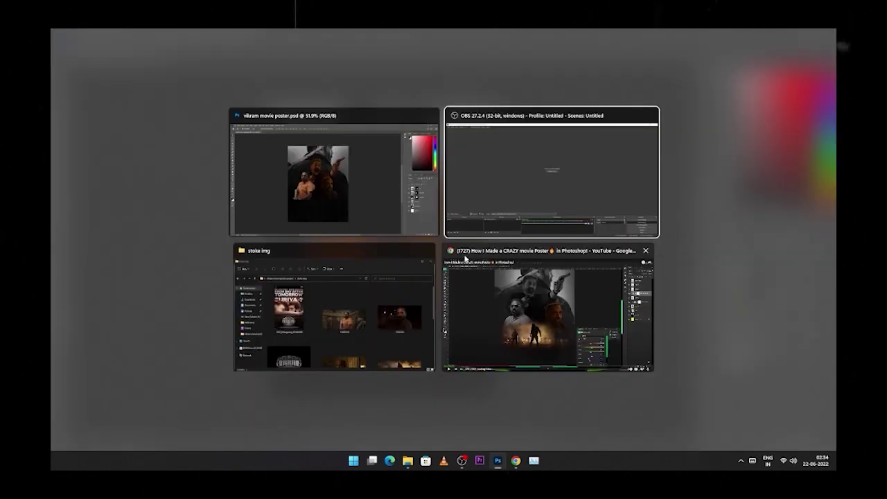
left_click(351, 305)
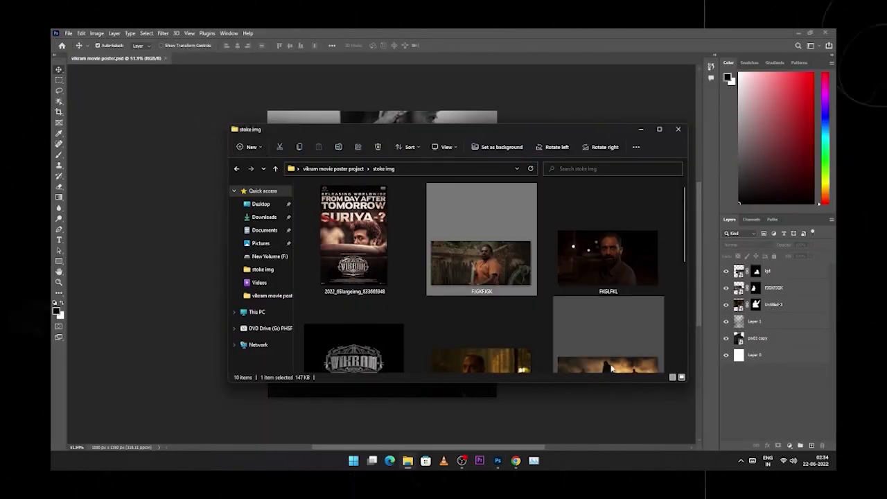
left_click_drag(611, 370, 472, 203)
key("alt+Tab")
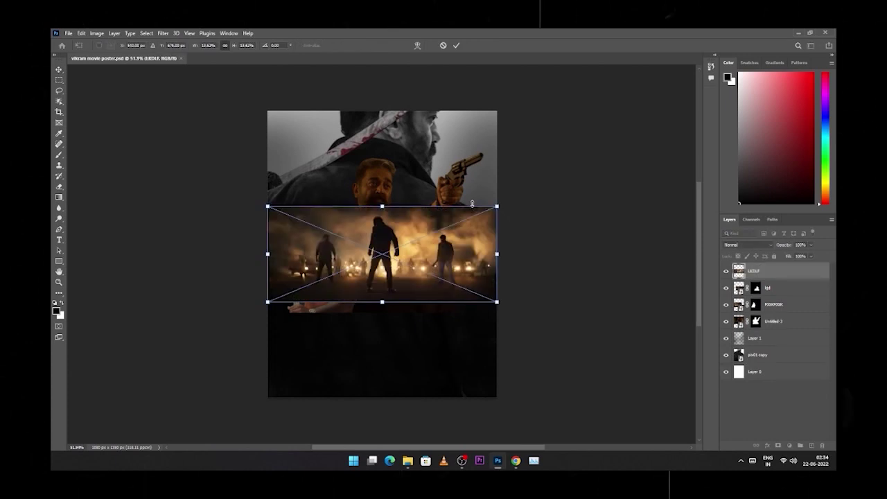
left_click_drag(383, 303, 383, 318)
left_click_drag(388, 249, 388, 306)
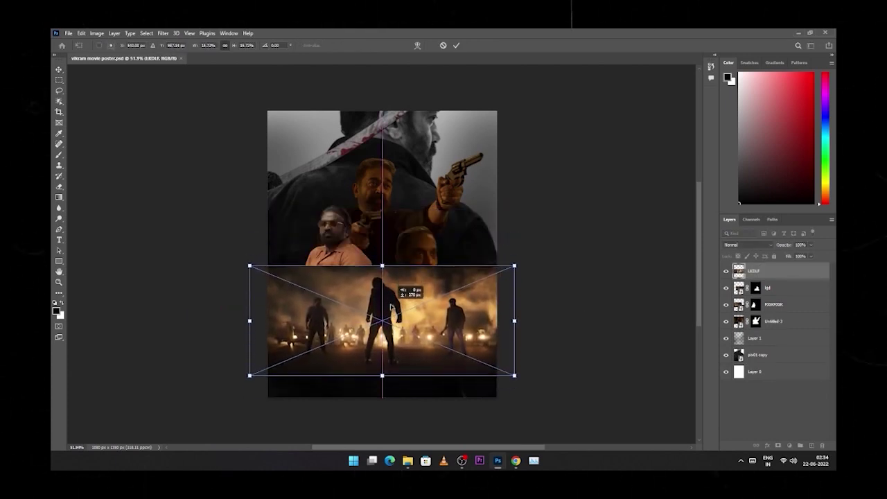
key("Return")
Raise the three actor cut-outs together slightly on the poster
left_click(375, 221)
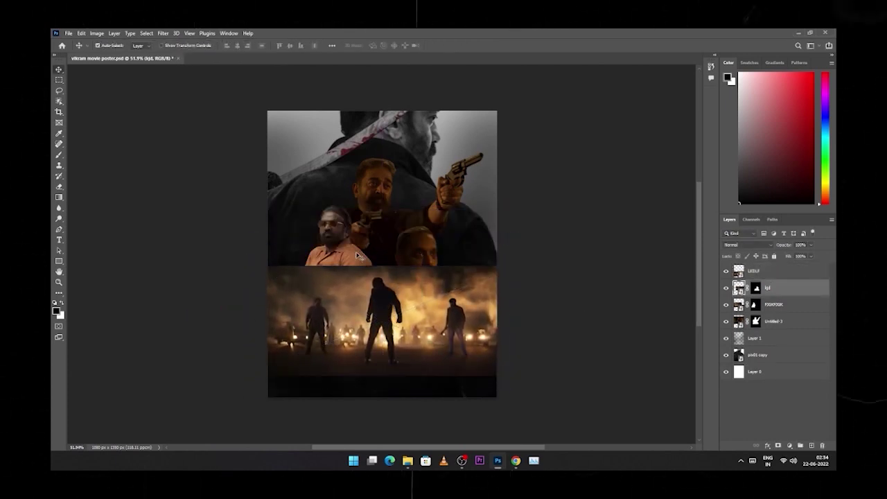
left_click_drag(375, 221, 375, 205)
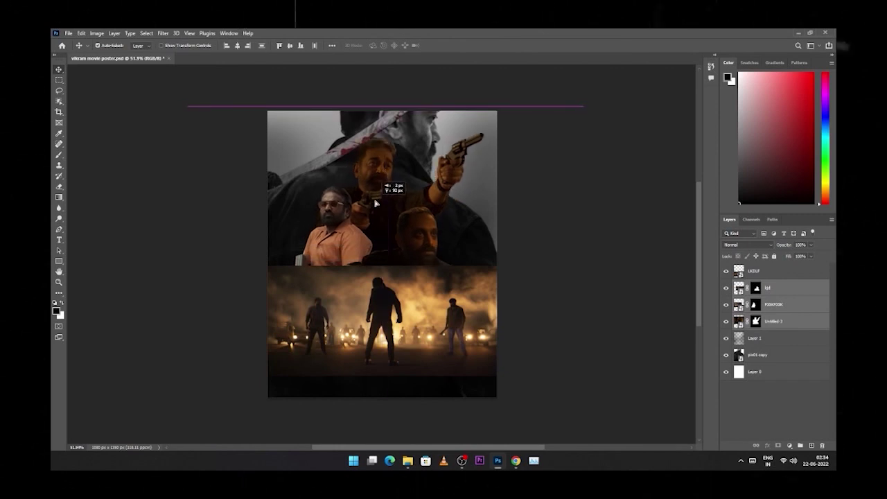
left_click(766, 273)
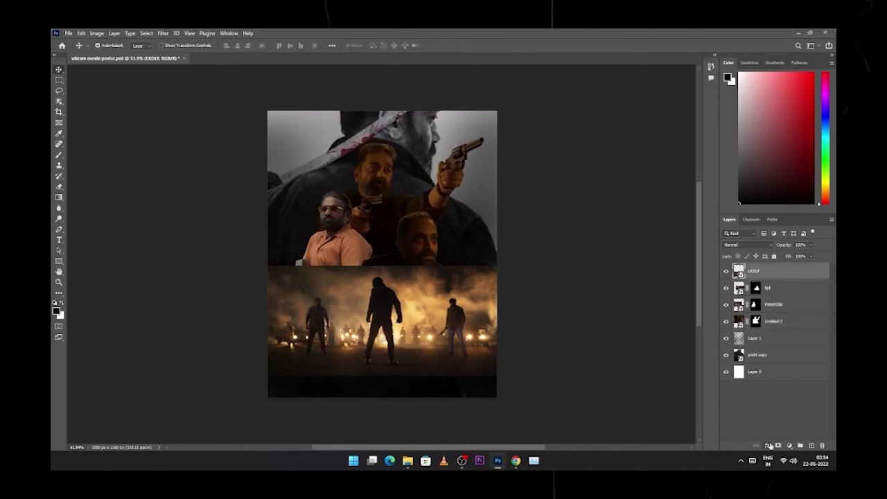
Soften the crowd scene's hard top edge with the soft brush and shift it up under the actors
key("b")
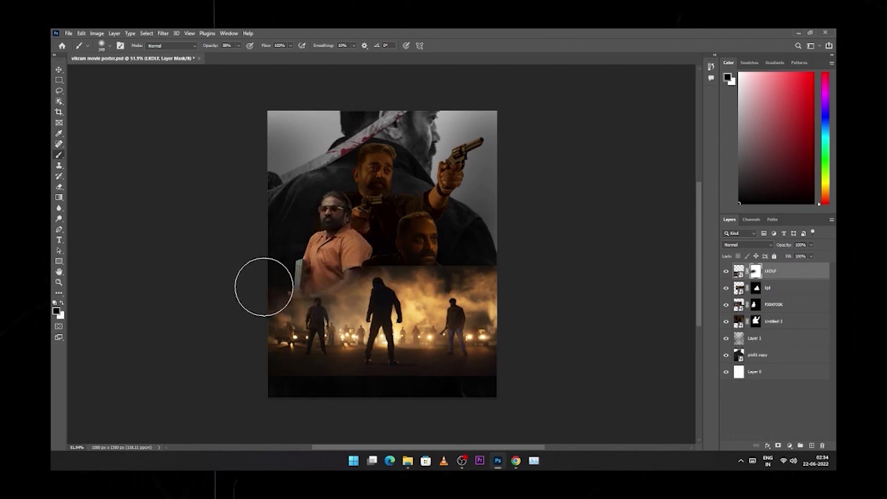
left_click_drag(347, 257, 495, 265)
key("v")
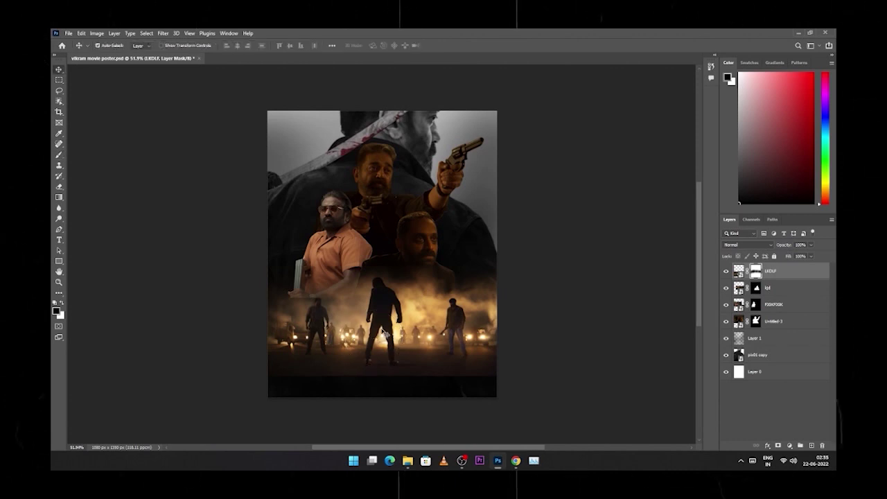
left_click_drag(384, 333, 392, 304)
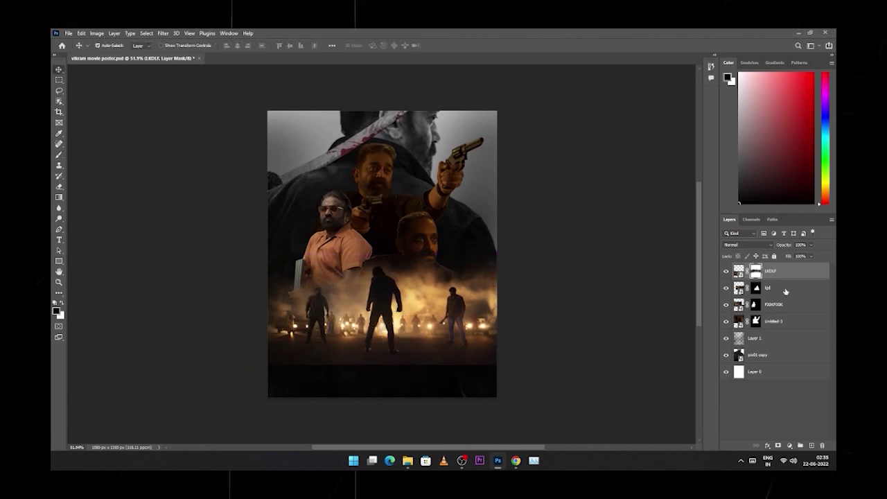
Fade the smoke along the right edge and blend finer details with a smaller brush
key("b")
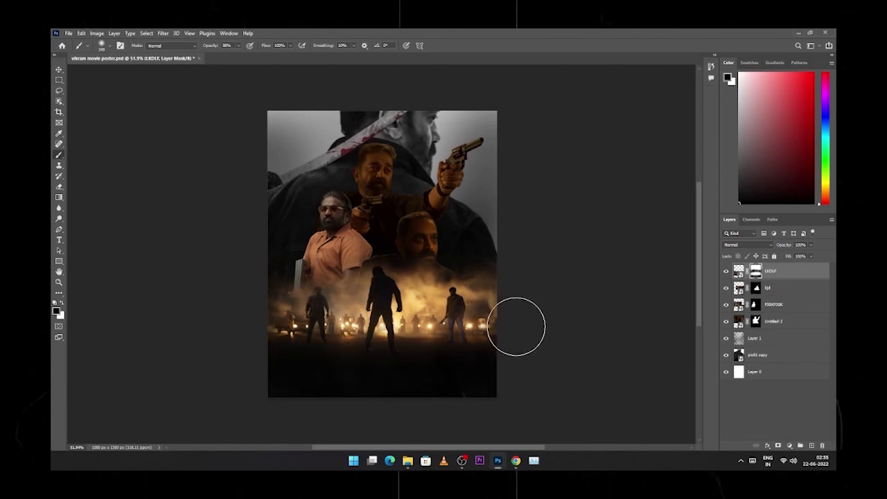
mouse_move(515, 326)
left_mouse_down()
mouse_move(509, 312)
mouse_move(483, 340)
left_mouse_up()
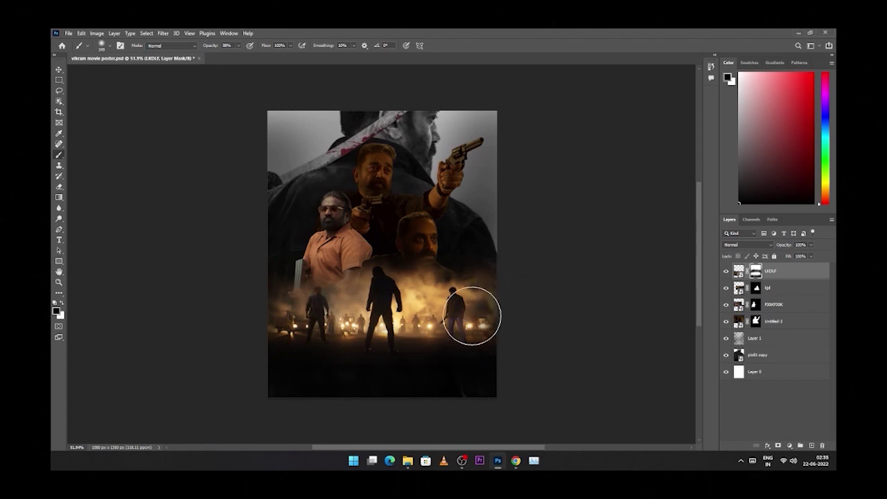
key("v")
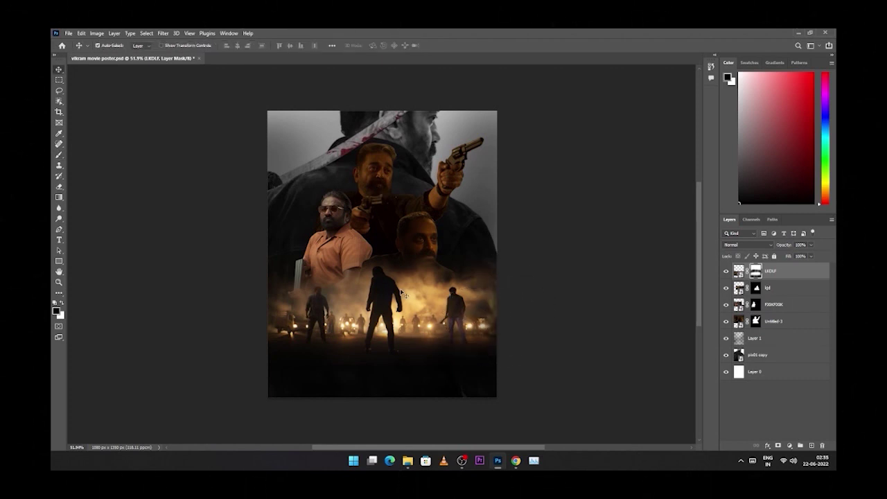
key("b")
scroll(402, 295, "up", 5)
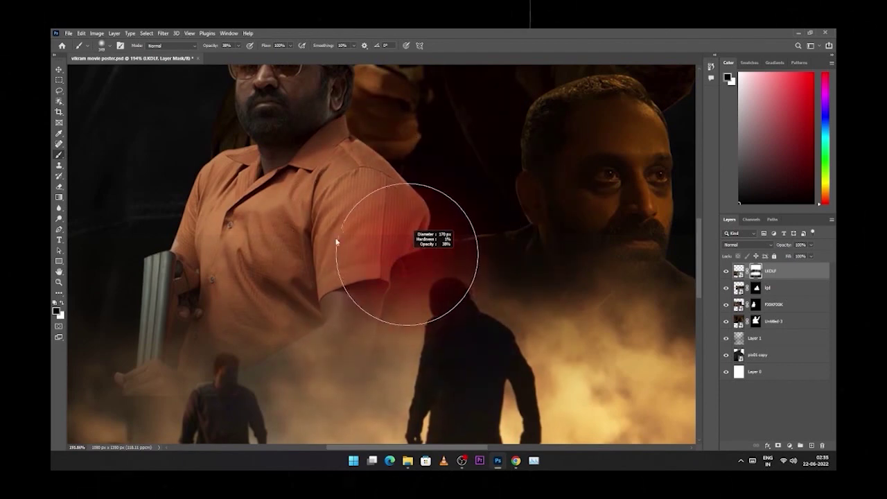
left_click_drag(336, 242, 326, 231)
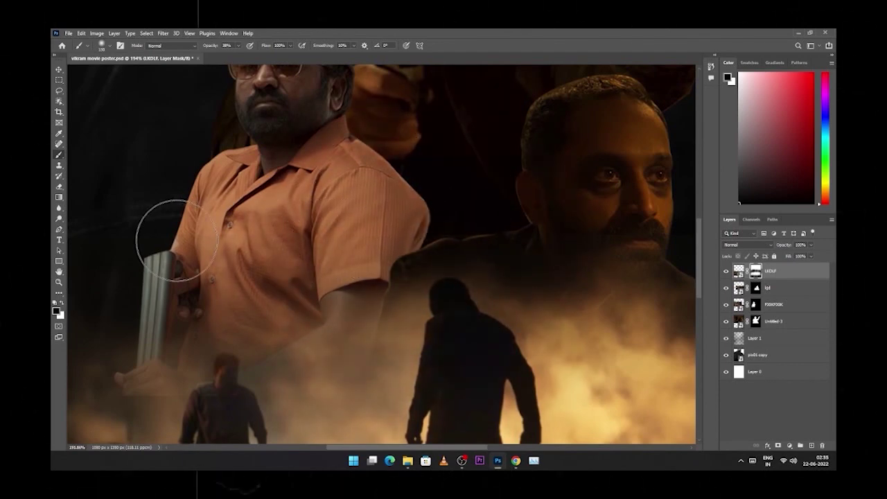
left_click_drag(495, 251, 194, 248)
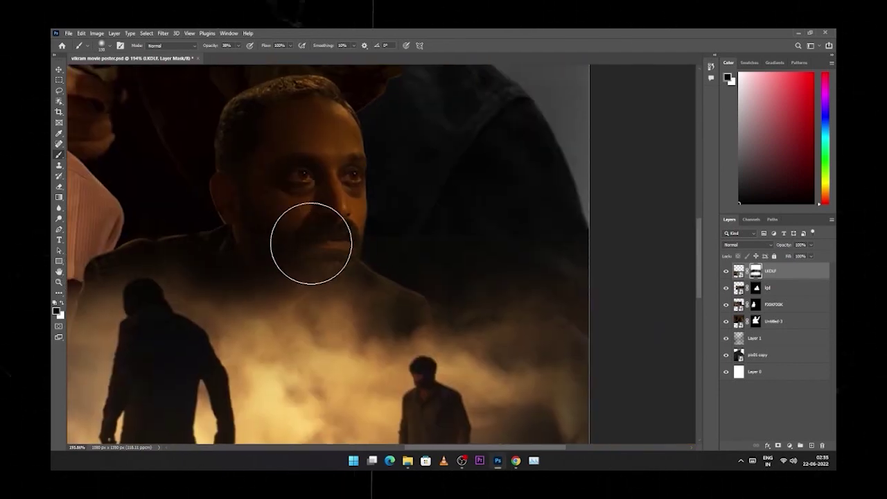
left_click_drag(604, 264, 413, 278)
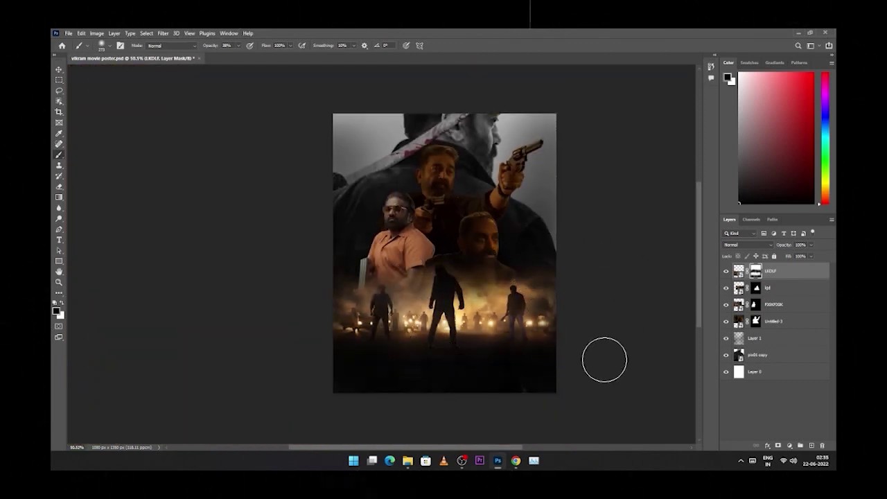
Add a Black & White adjustment above the Untitled-3 actor with brightened Reds
key("v")
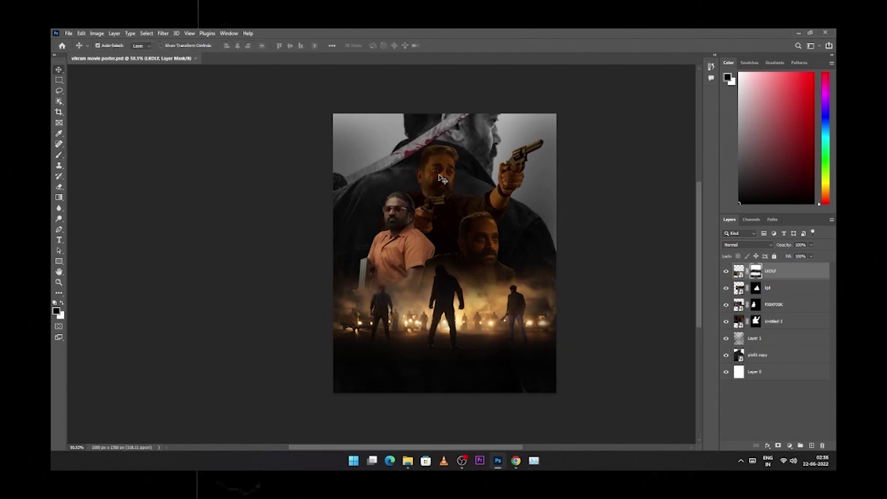
left_click(769, 321)
left_click(786, 446)
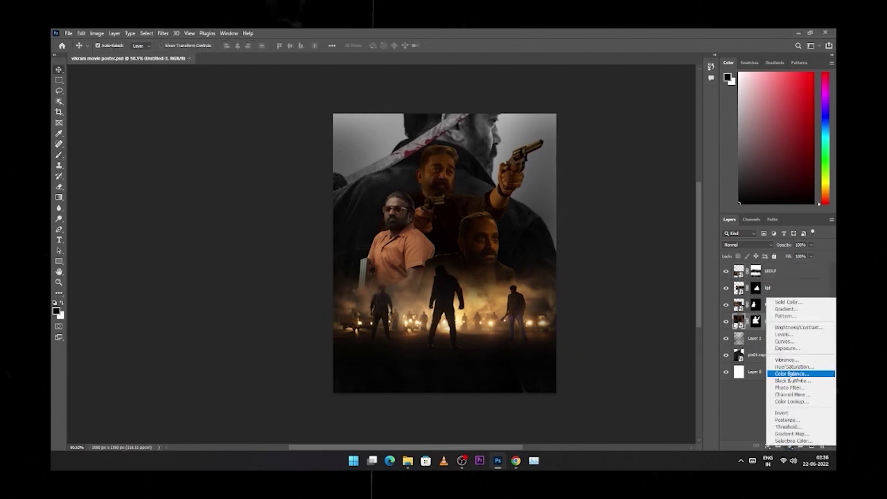
left_click(792, 381)
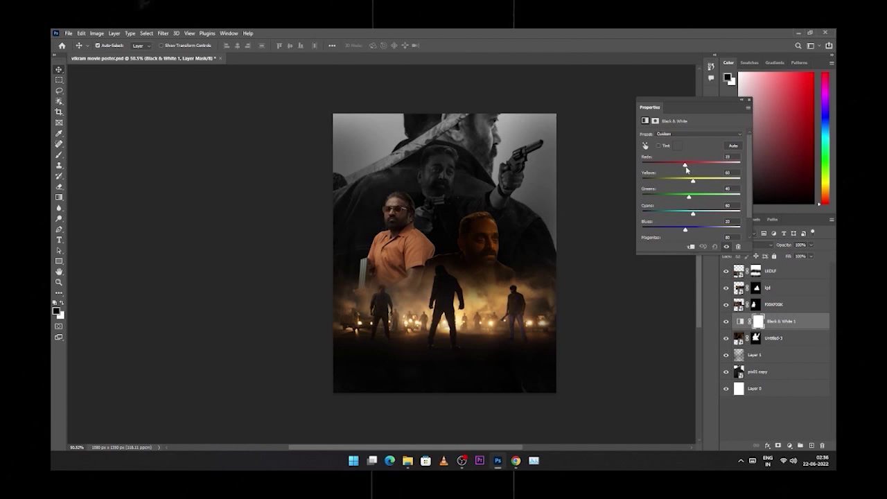
left_click_drag(685, 167, 697, 167)
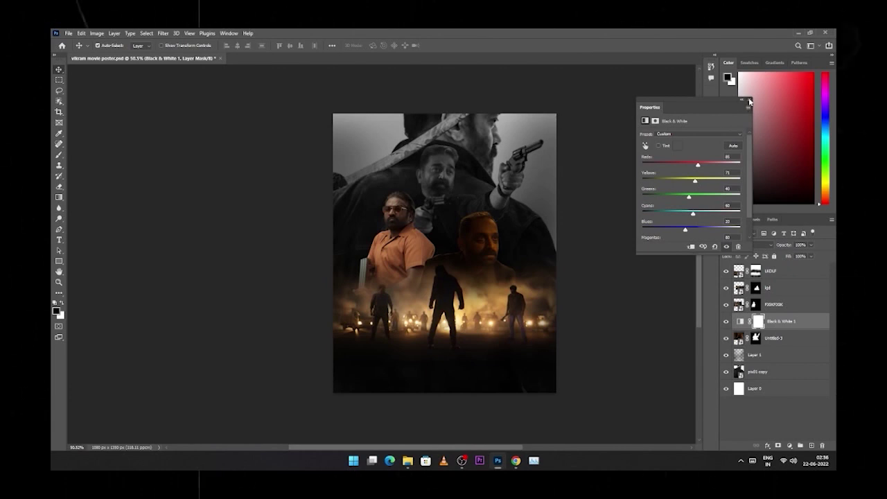
left_click(750, 102)
Add a second Black & White adjustment above the next actor, darkening its Yellows
left_click(418, 246)
left_click(768, 442)
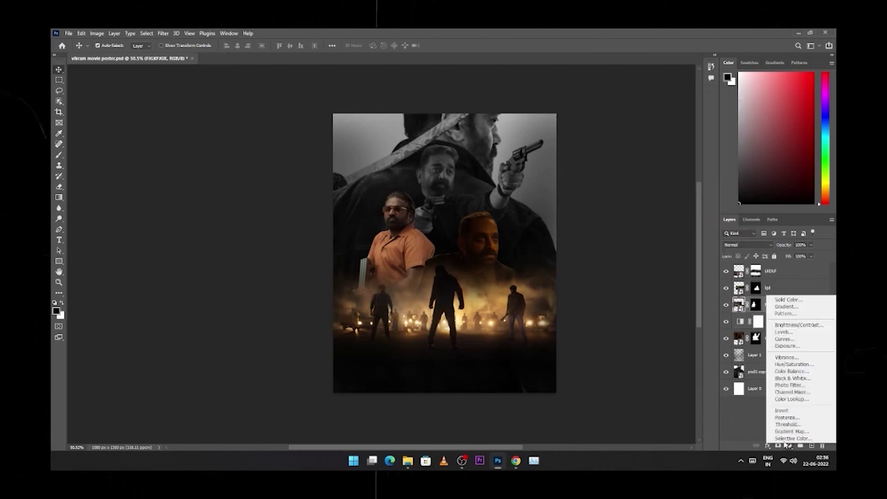
left_click(787, 370)
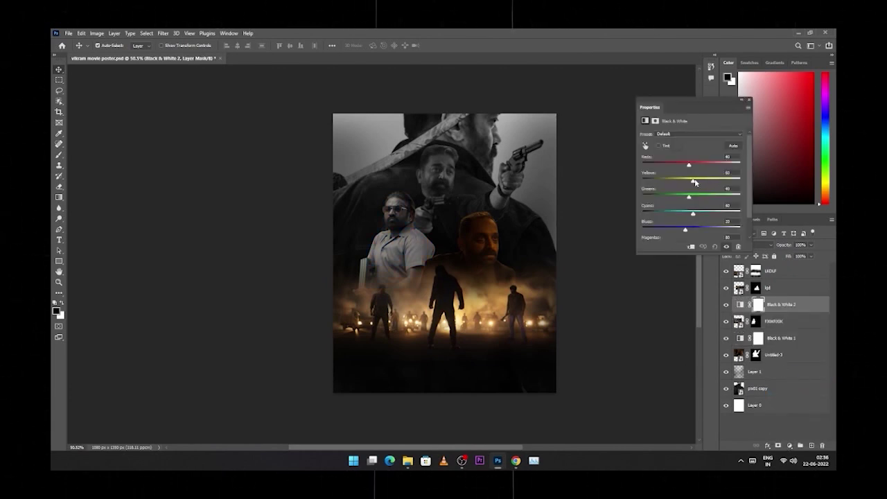
mouse_move(695, 182)
left_mouse_down()
mouse_move(683, 182)
mouse_move(687, 167)
left_mouse_up()
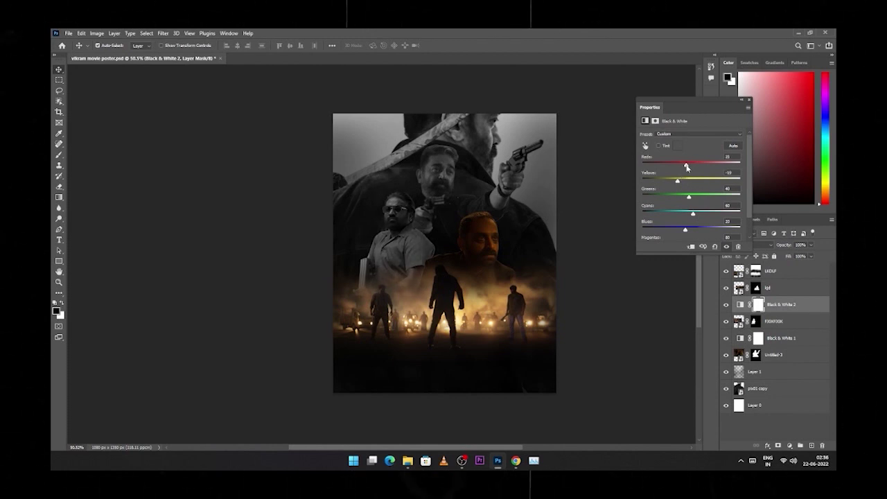
left_click(749, 101)
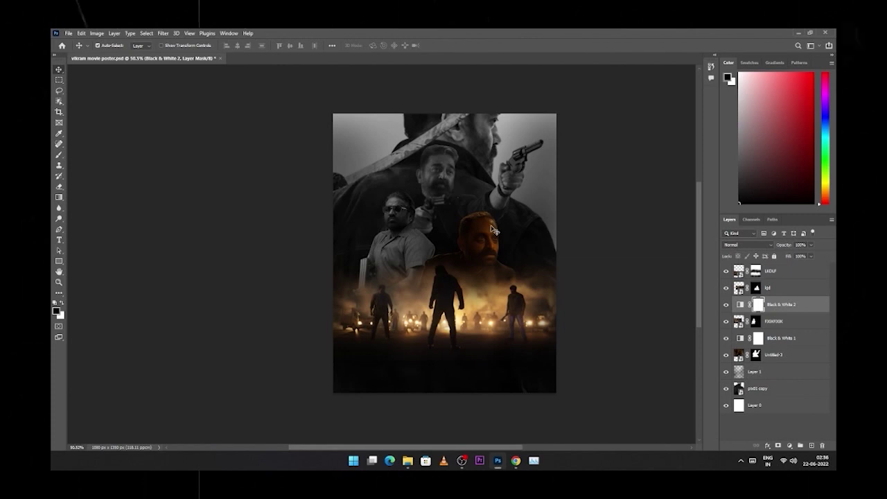
Add a third Black & White adjustment above the ljd actor, raising its Yellows
key("alt+bracketright")
left_click(789, 445)
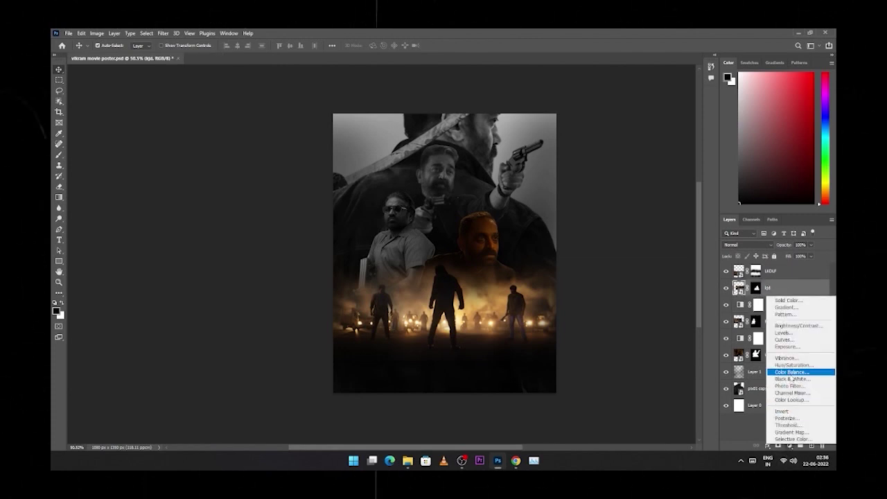
left_click(797, 369)
left_click_drag(687, 181, 700, 181)
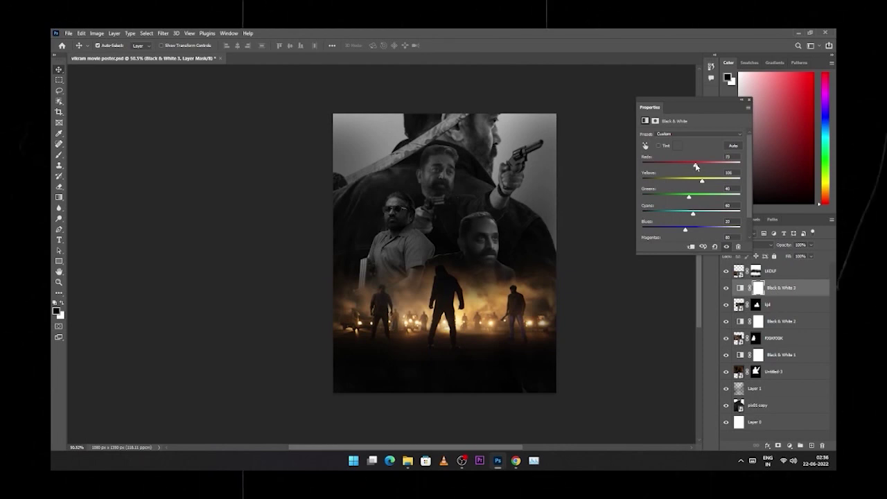
left_click(749, 101)
Reset the second Black & White layer's Yellows back to 0
left_click(780, 372)
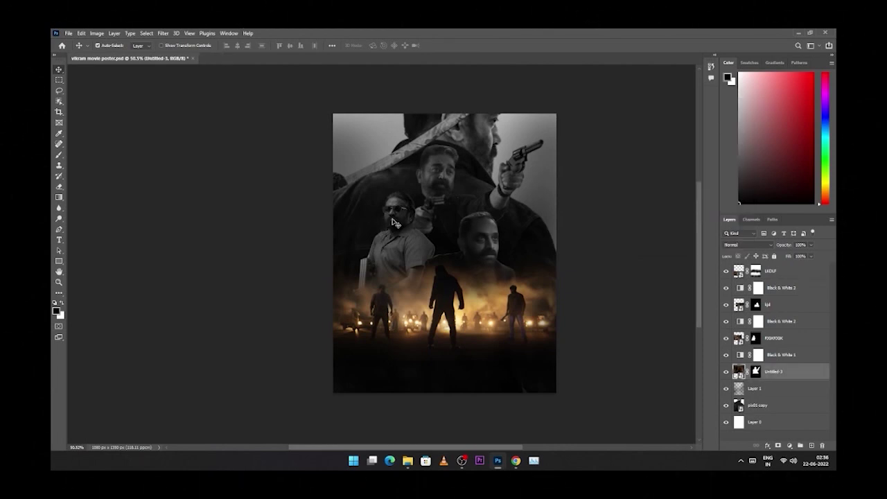
left_click(780, 338)
double_click(740, 322)
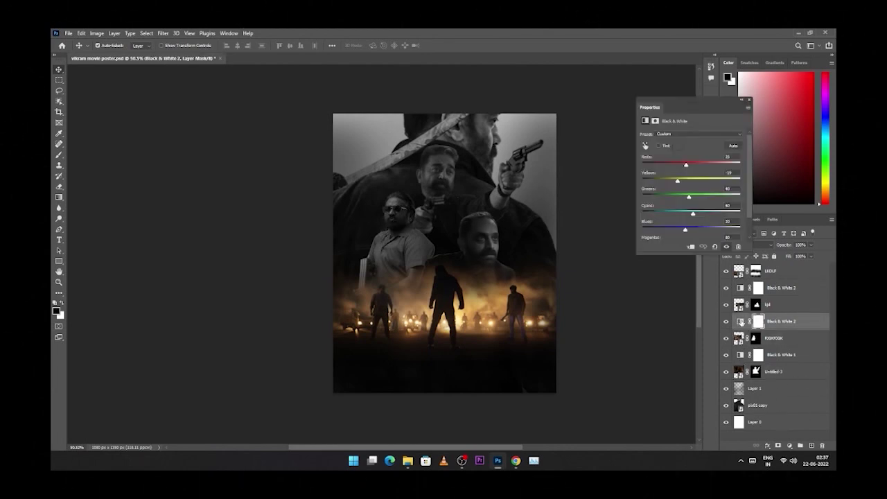
left_click_drag(678, 183, 682, 165)
left_click(749, 101)
left_click(571, 254)
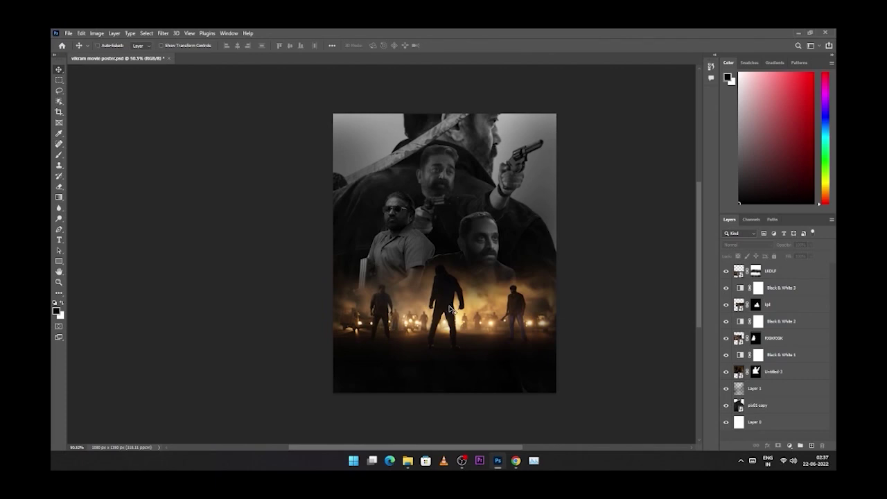
Drag the red smoke image lkdfk from the stoke img folder into the poster
key("alt+Tab")
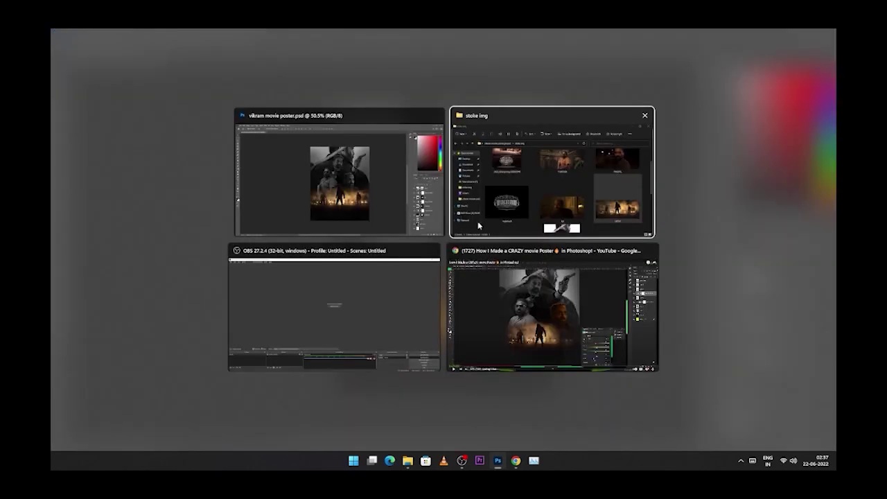
scroll(568, 220, "down", 3)
double_click(519, 133)
left_click_drag(176, 272, 466, 286)
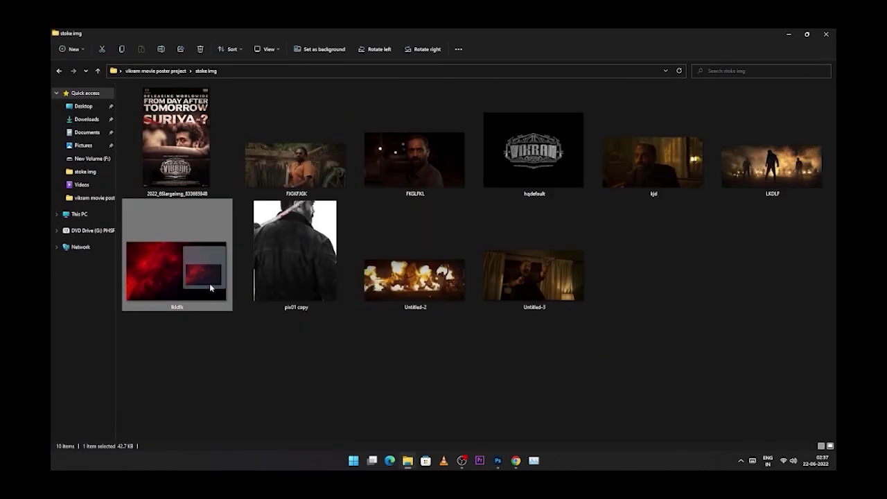
Rotate the red smoke diagonally, enlarge it and position it over the poster
key("alt+Tab")
left_click_drag(572, 180, 274, 142)
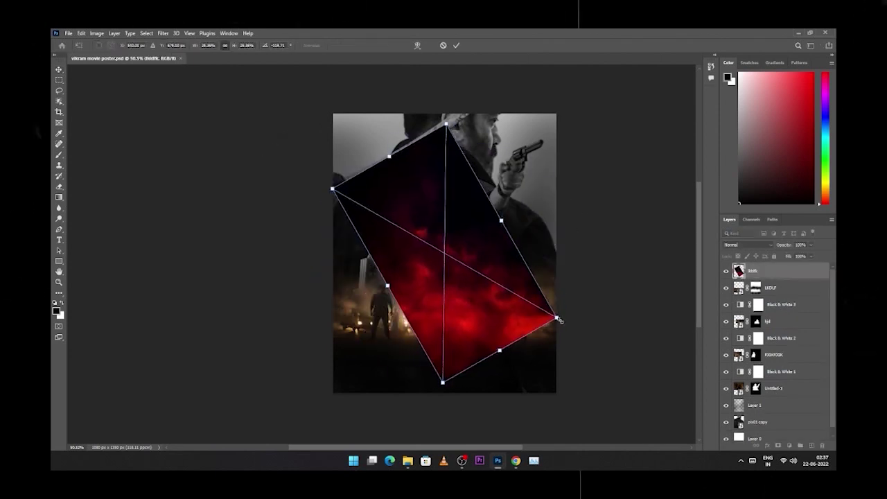
scroll(556, 286, "down", 2)
left_click_drag(557, 304, 635, 349)
left_click_drag(495, 261, 437, 230)
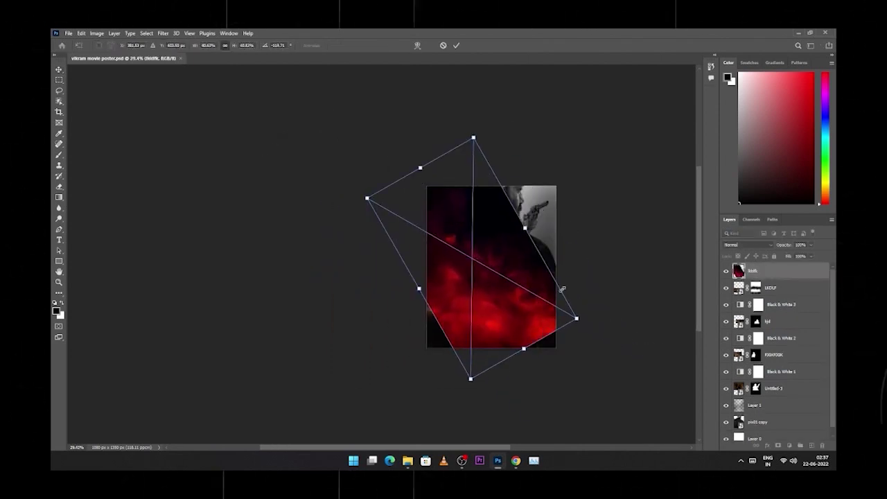
left_click_drag(578, 317, 614, 337)
left_click_drag(515, 280, 497, 269)
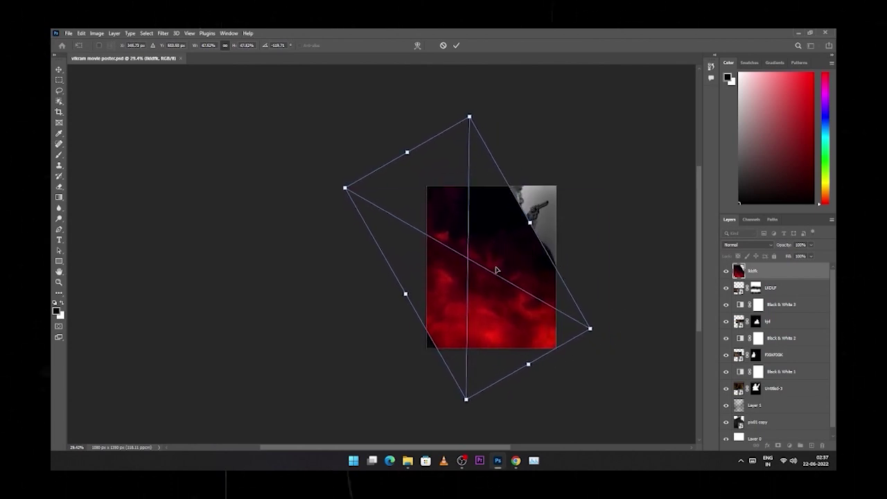
key("Return")
Set the smoke layer to Screen blend mode and add a layer mask
left_click(746, 244)
left_click(739, 313)
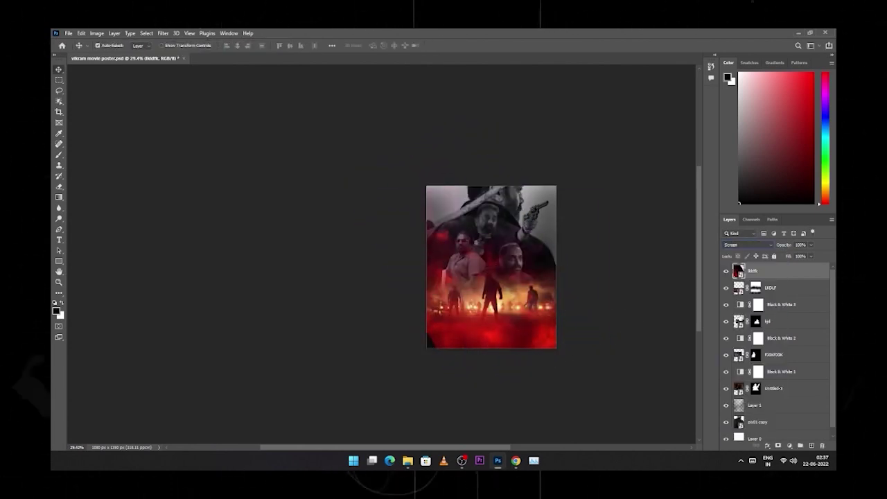
scroll(587, 316, "up", 2)
scroll(587, 317, "up", 1)
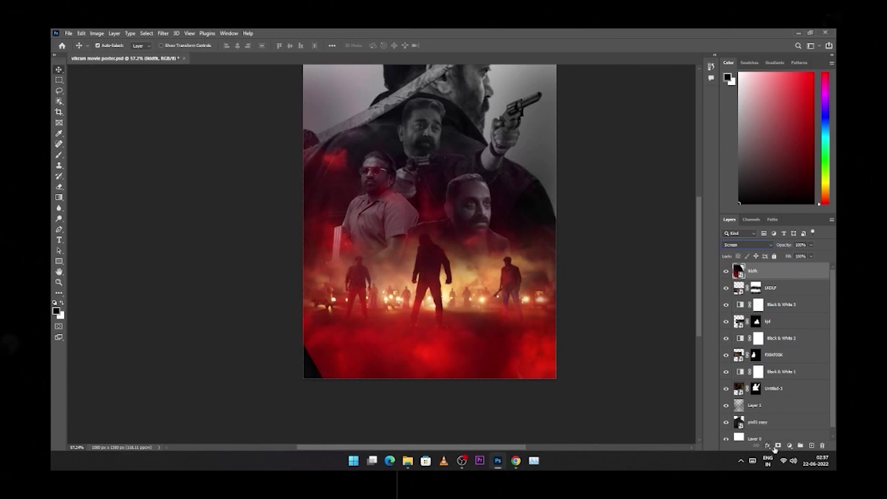
left_click(777, 446)
Mask out the smoke's lower-left red glow and fade it along the poster bottom
key("b")
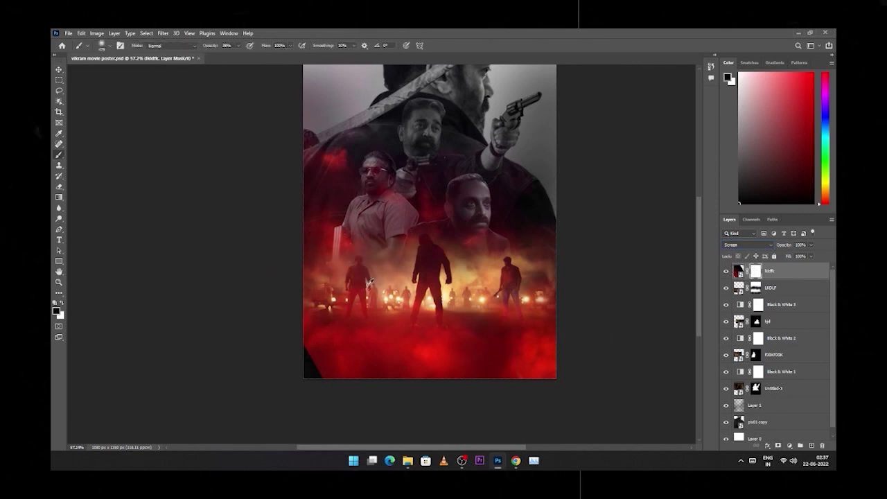
left_click_drag(333, 346, 307, 353)
mouse_move(354, 374)
left_mouse_down()
mouse_move(366, 388)
mouse_move(475, 363)
mouse_move(568, 374)
mouse_move(550, 348)
left_mouse_up()
scroll(521, 322, "down", 3)
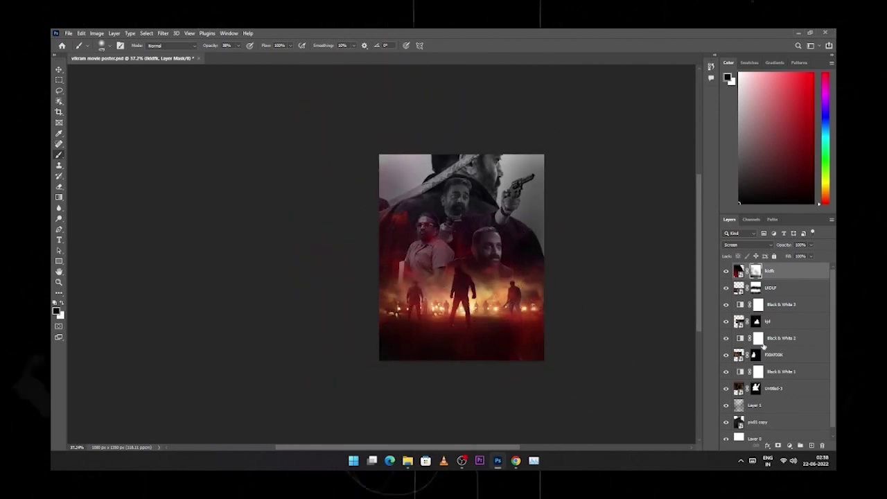
left_click(726, 322)
left_click(726, 322)
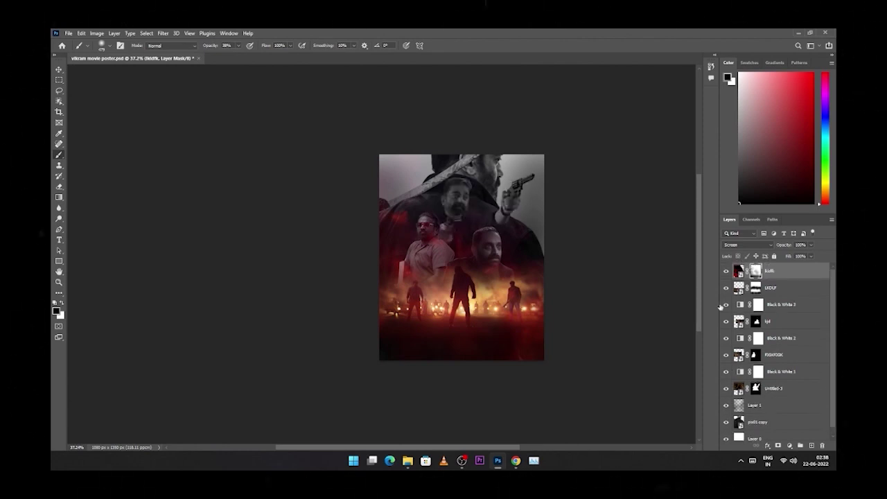
left_click(727, 287)
left_click(726, 288)
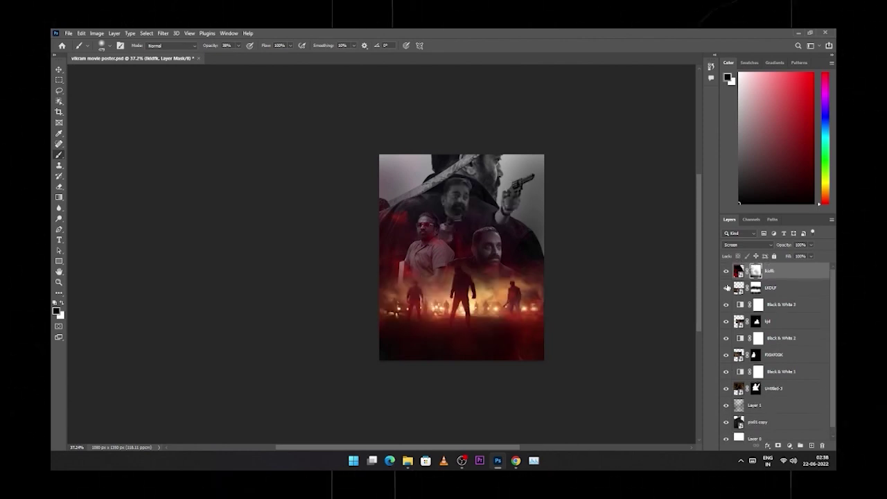
Add a Hue/Saturation adjustment above the LKDLF crowd layer, shifting the reds' hue
left_click(776, 288)
left_click(790, 446)
left_click(790, 368)
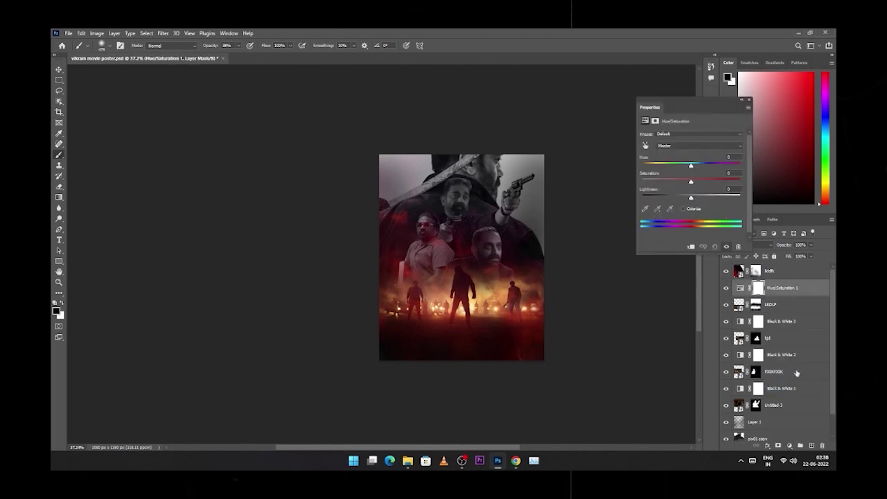
left_click_drag(691, 168, 682, 172)
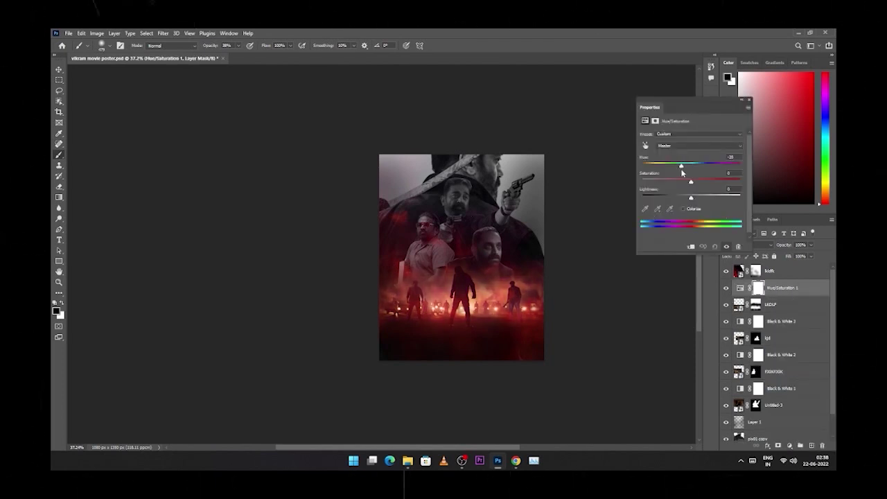
left_click(749, 101)
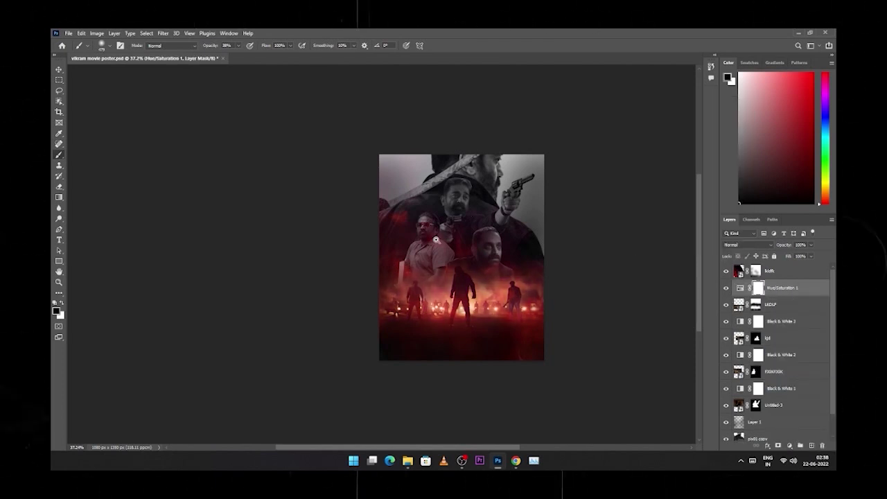
Paint black on the smoke mask to remove the red overlay from the sunglasses man
scroll(435, 237, "up", 3)
key("alt+bracketright")
mouse_move(415, 224)
left_mouse_down()
mouse_move(460, 335)
mouse_move(471, 408)
left_mouse_up()
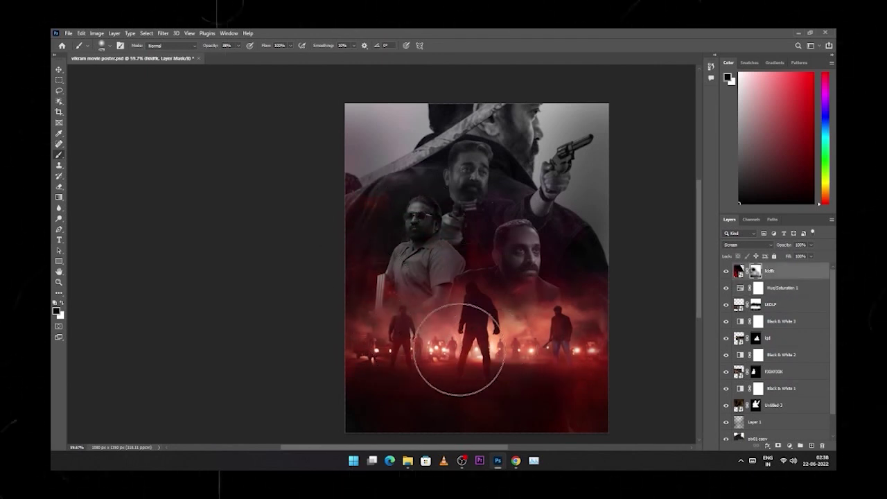
scroll(471, 409, "down", 3)
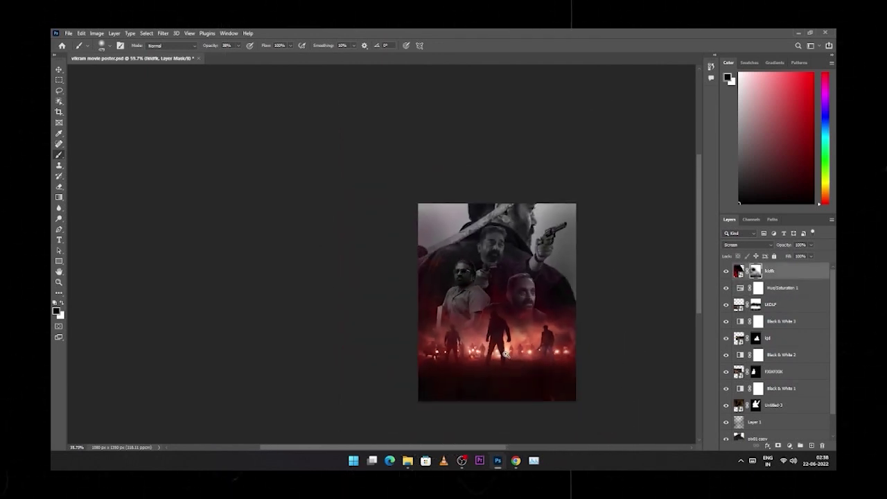
key("x")
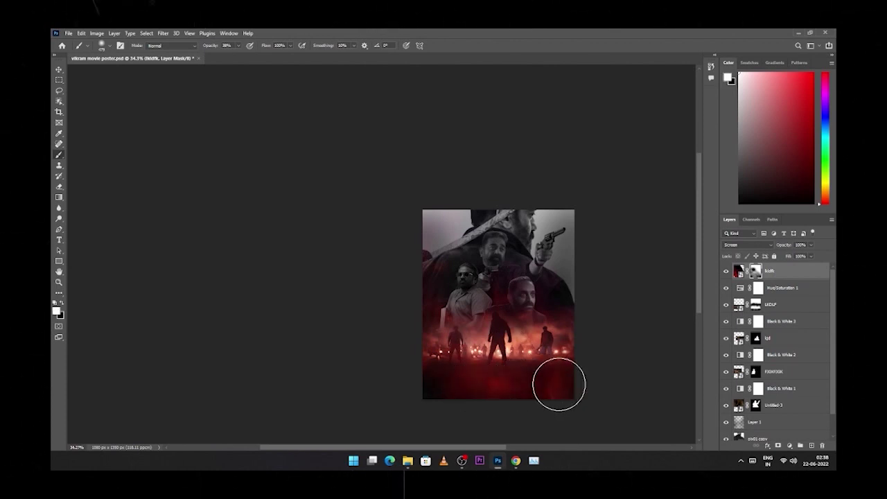
key("x")
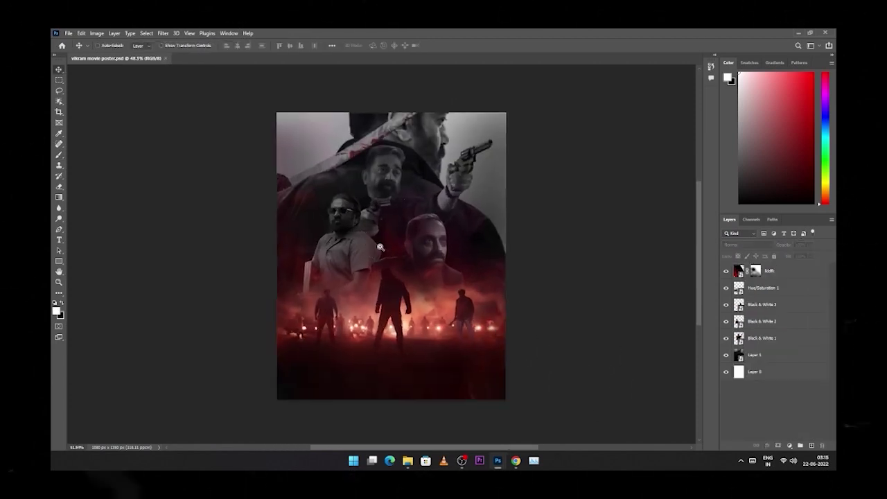
left_click_drag(367, 254, 381, 253)
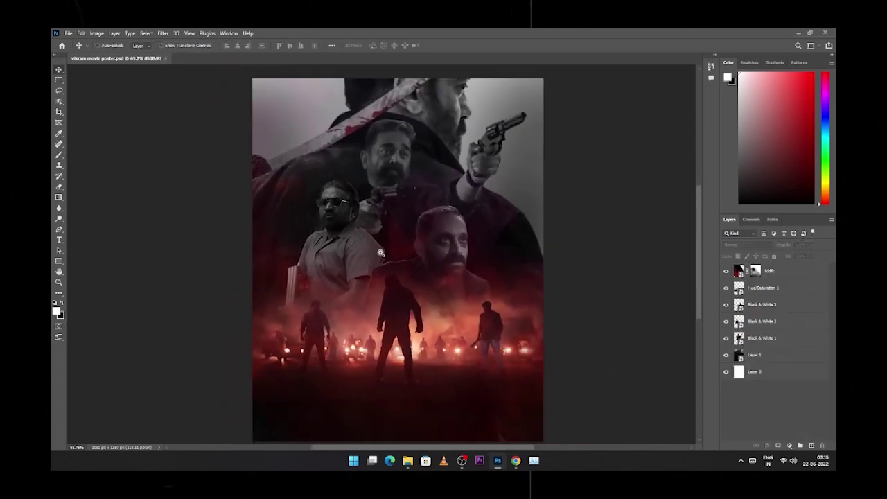
Compare the look with Black & White 3 hidden, then show and select it
left_click(470, 250)
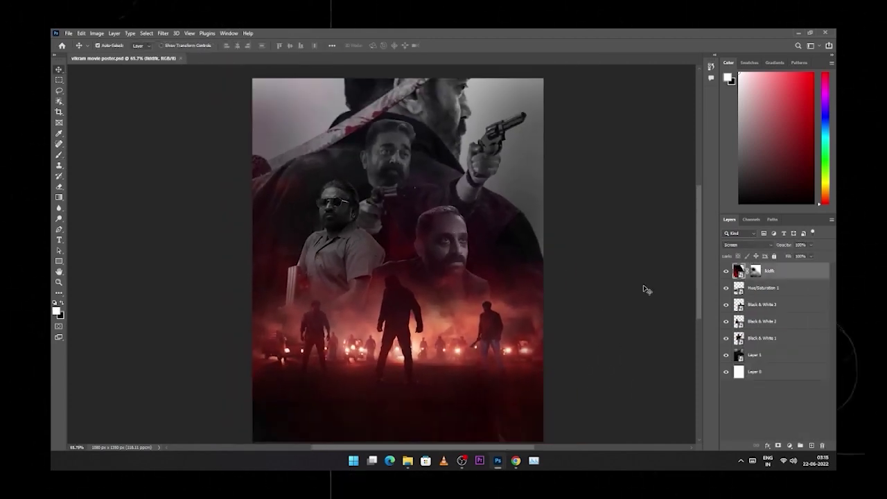
left_click(727, 304)
left_click(726, 304)
left_click(769, 305)
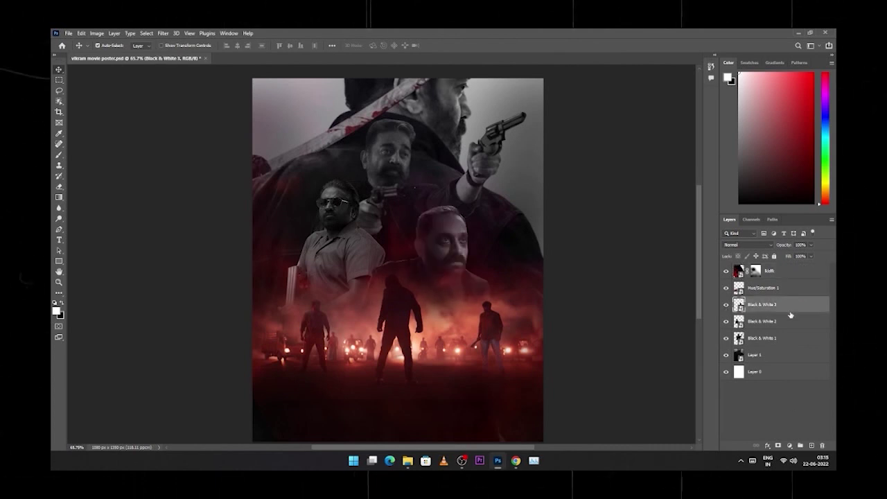
Add a clipped red Color Fill above the top actor, letting its dark shadows show through
left_click(789, 445)
left_click(789, 302)
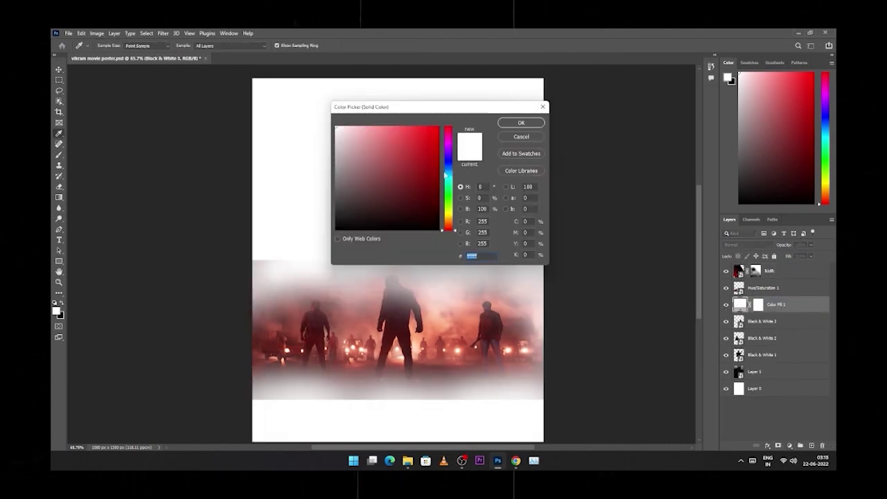
left_click(433, 150)
left_click(519, 122)
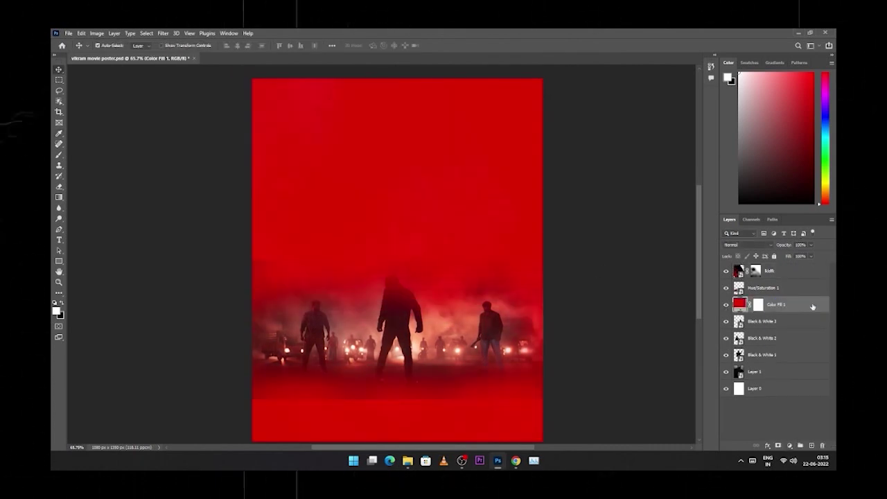
key("ctrl+alt+g")
double_click(808, 309)
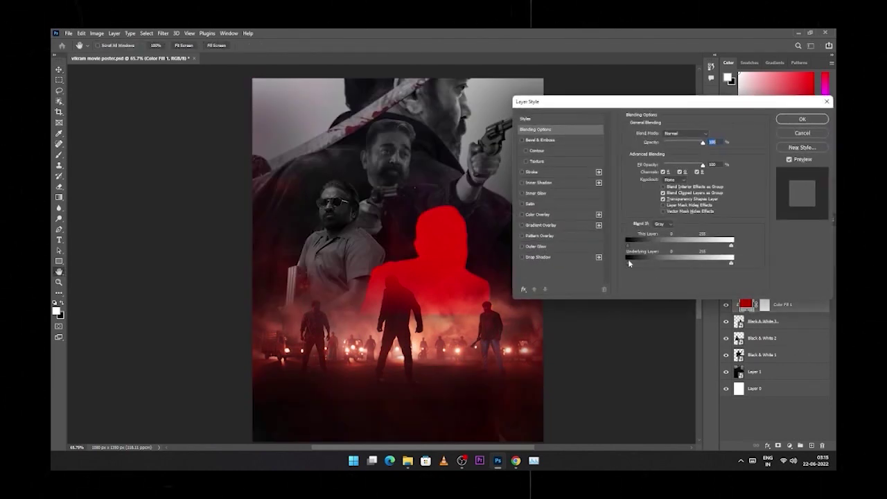
left_click_drag(628, 260, 659, 264)
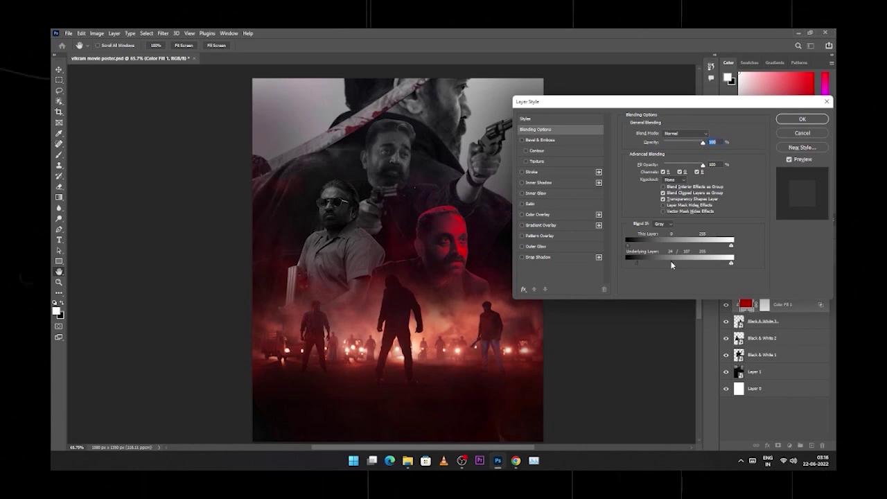
key("Return")
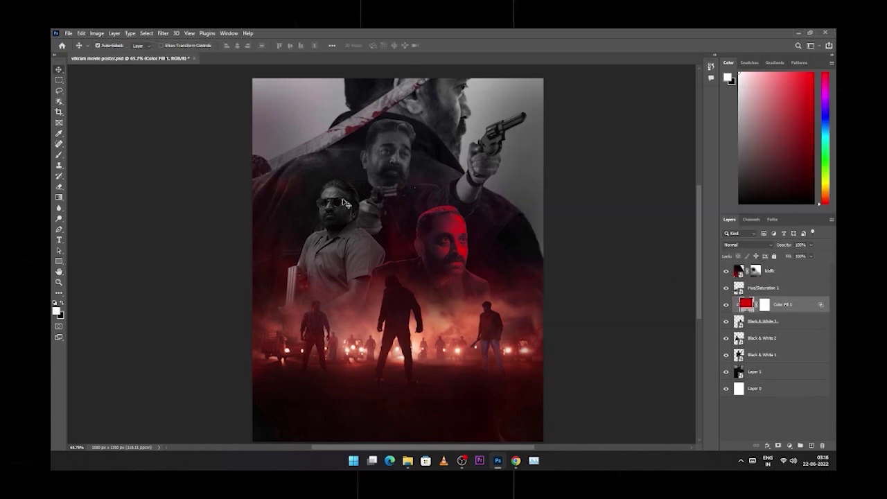
Add a clipped red Color Fill 2 above Black & White 2, revealing face detail via Blend If
key("alt+bracketleft")
key("alt+bracketleft")
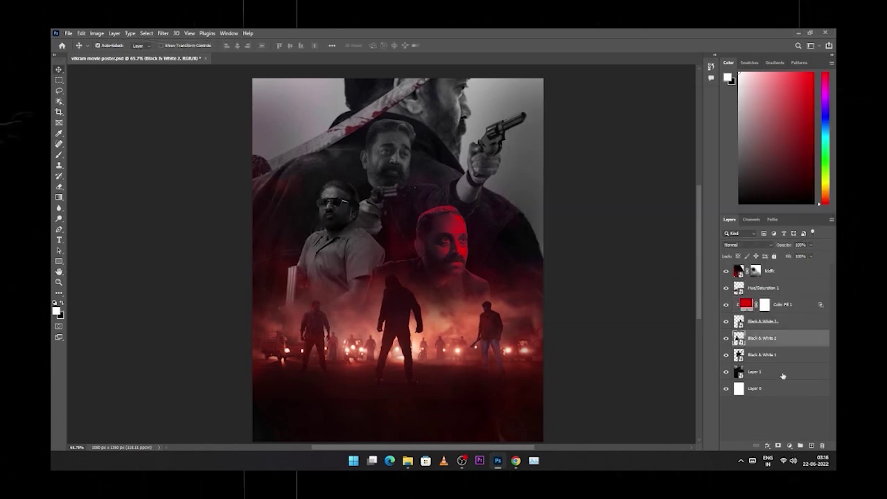
left_click(790, 445)
left_click(797, 304)
left_click(437, 144)
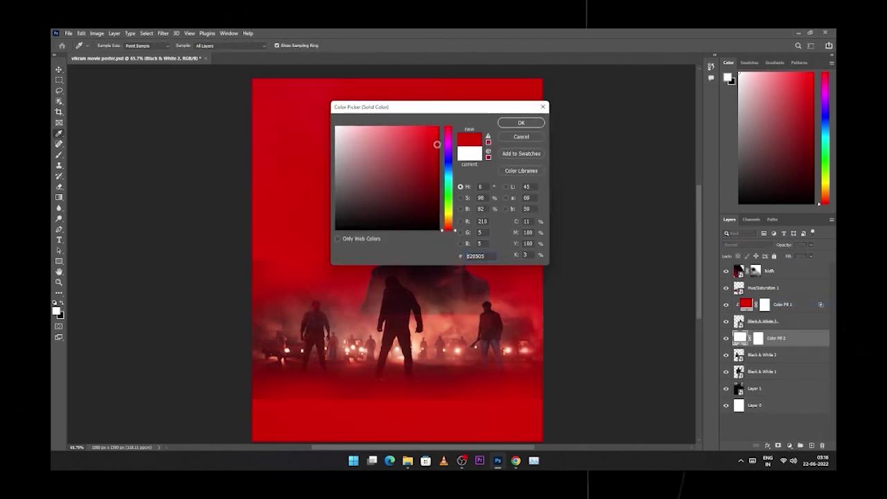
left_click(521, 122)
double_click(804, 338)
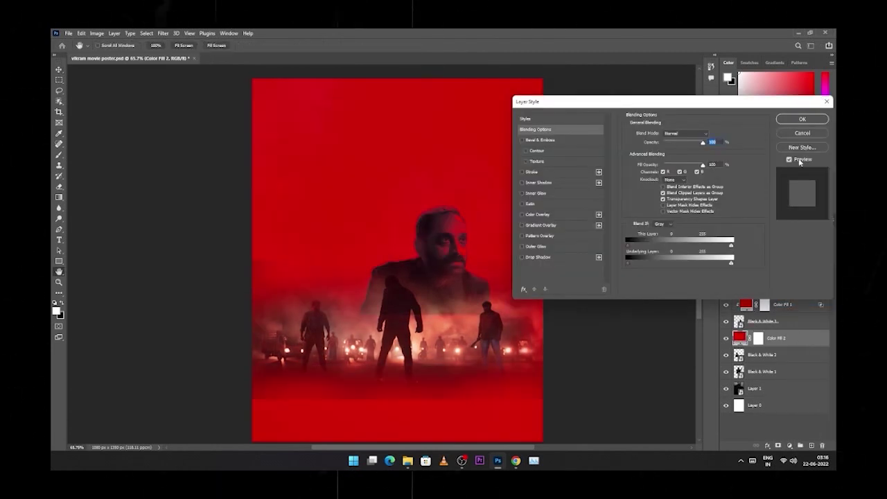
key("Escape")
left_click(811, 345, "alt")
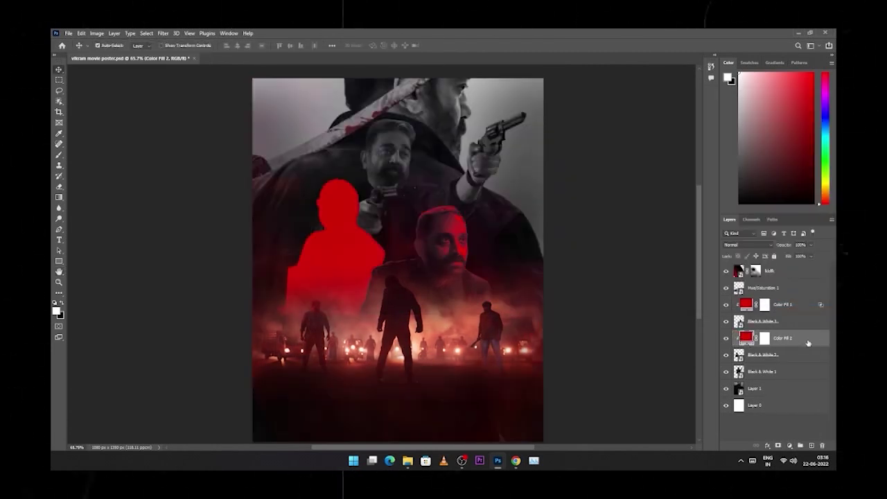
double_click(808, 343)
left_click_drag(627, 260, 666, 261)
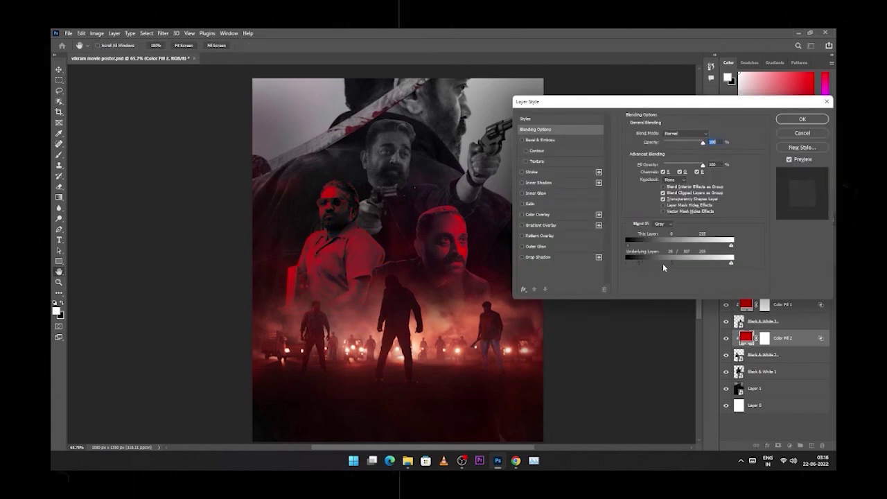
key("Return")
left_click(726, 355)
left_click(725, 355)
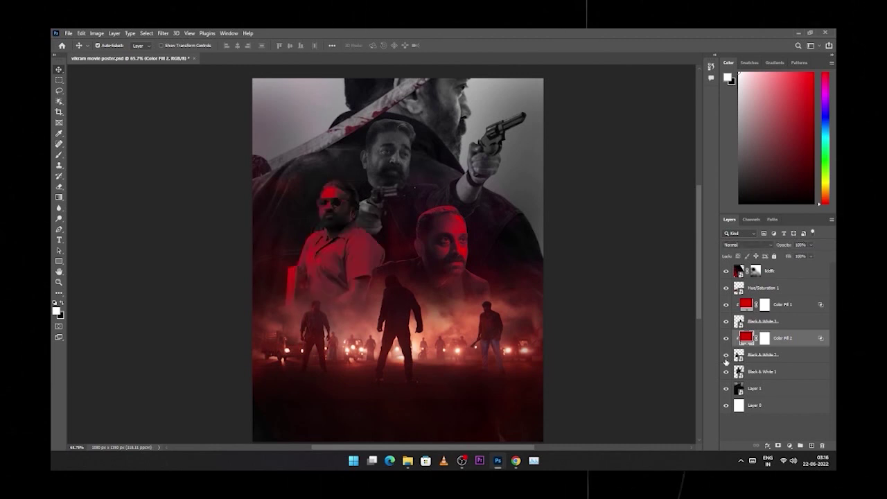
Add a clipped red Color Fill 3 above Black & White 1, keeping its dark shadows untinted
left_click(773, 374)
left_click(789, 445)
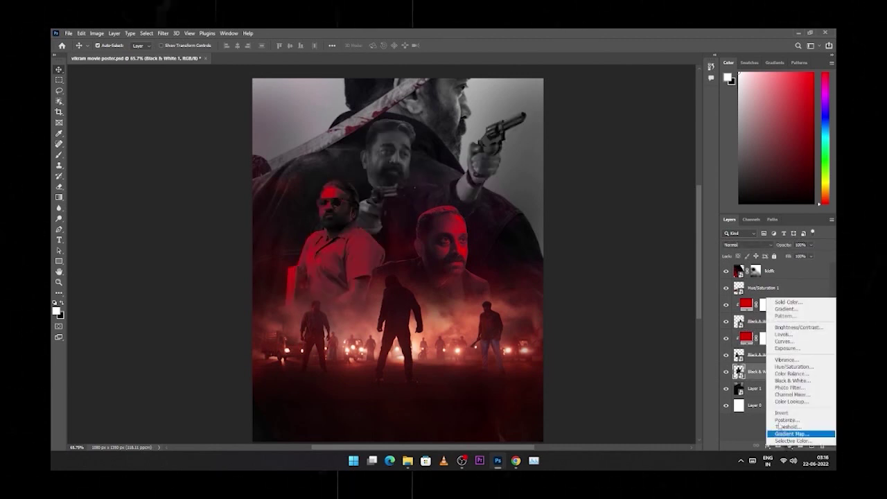
left_click(784, 301)
left_click(433, 149)
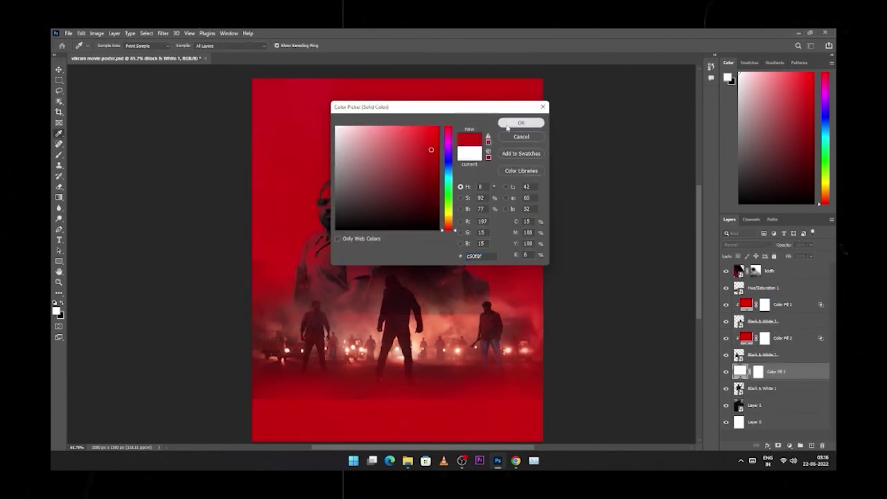
left_click(521, 123)
key("ctrl+alt+g")
double_click(820, 377)
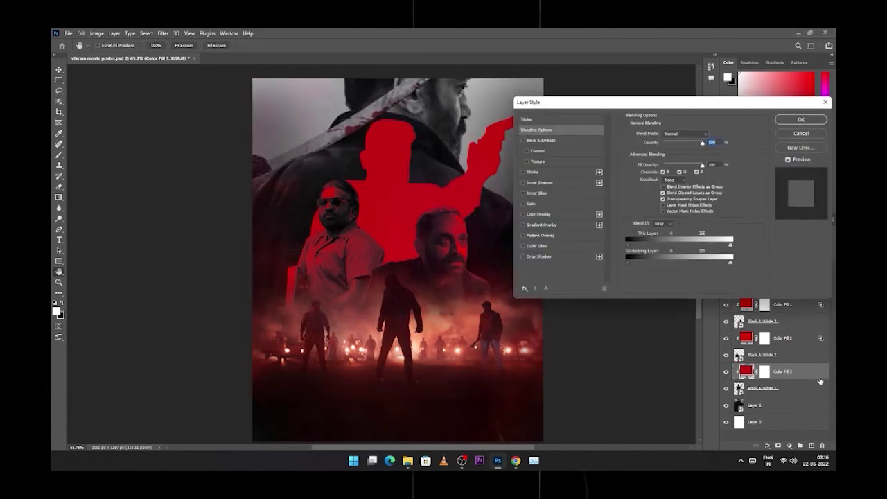
left_click_drag(626, 263, 652, 264)
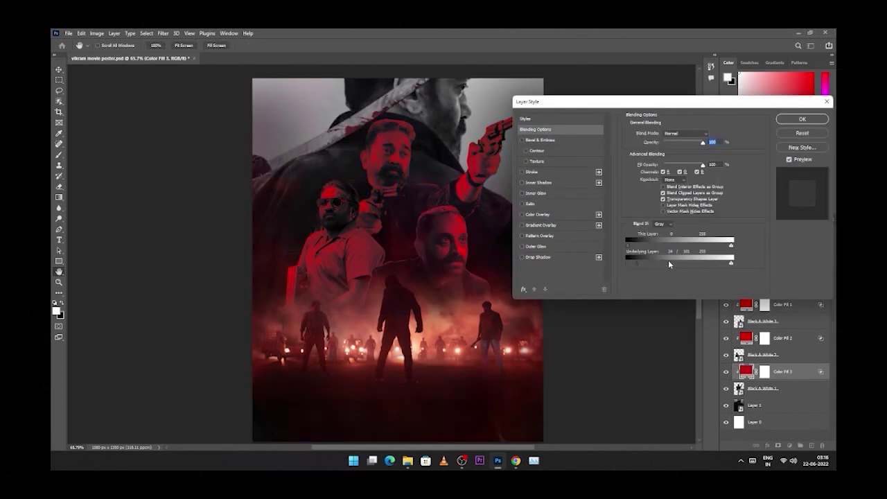
key("Return")
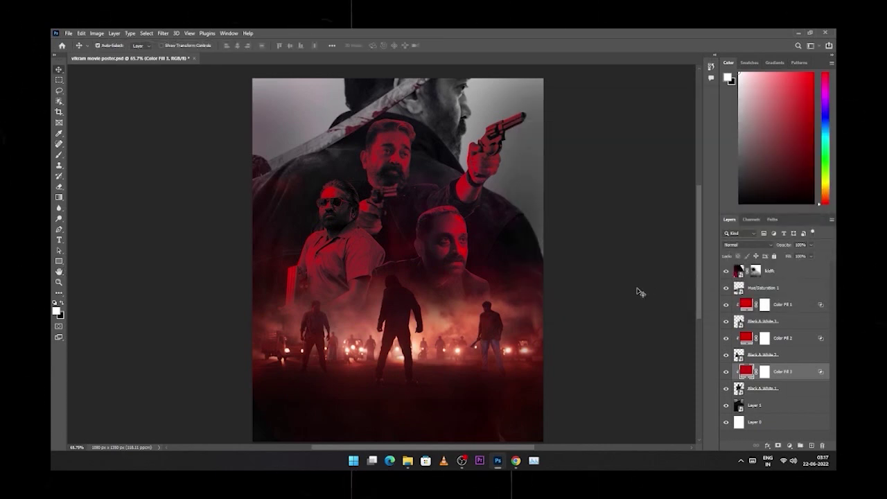
Raise the Blend If underlying black slider to about 40 on Color Fill 3 and 2
left_click_drag(519, 200, 523, 300)
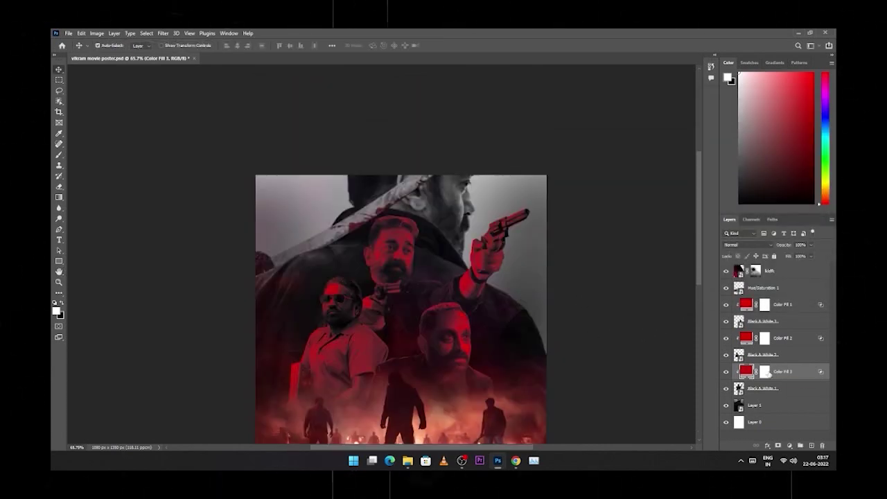
double_click(824, 373)
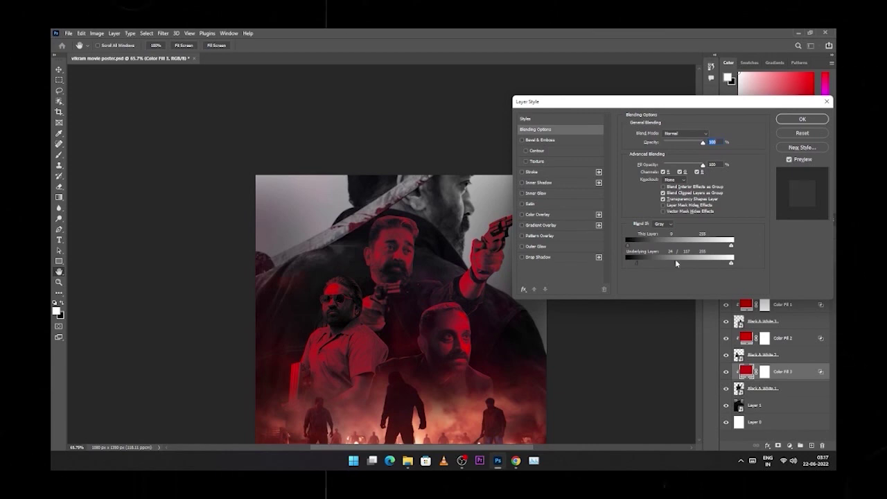
left_click_drag(635, 264, 645, 262)
key("Return")
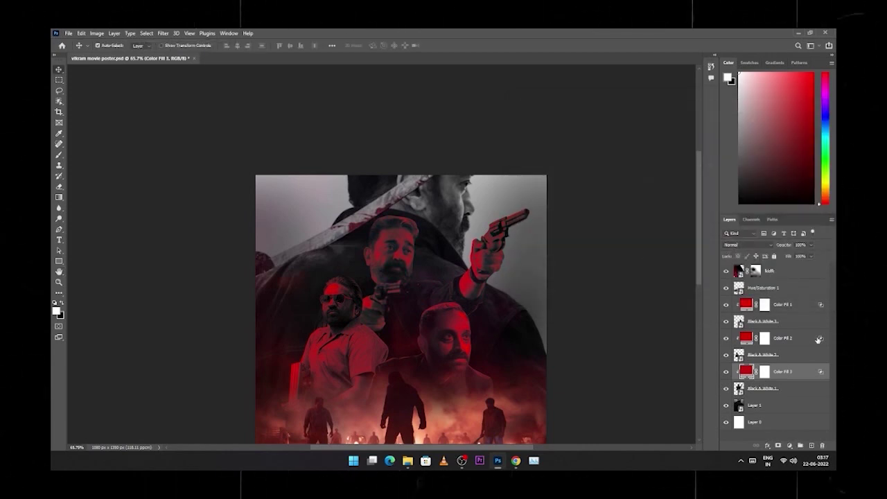
double_click(821, 339)
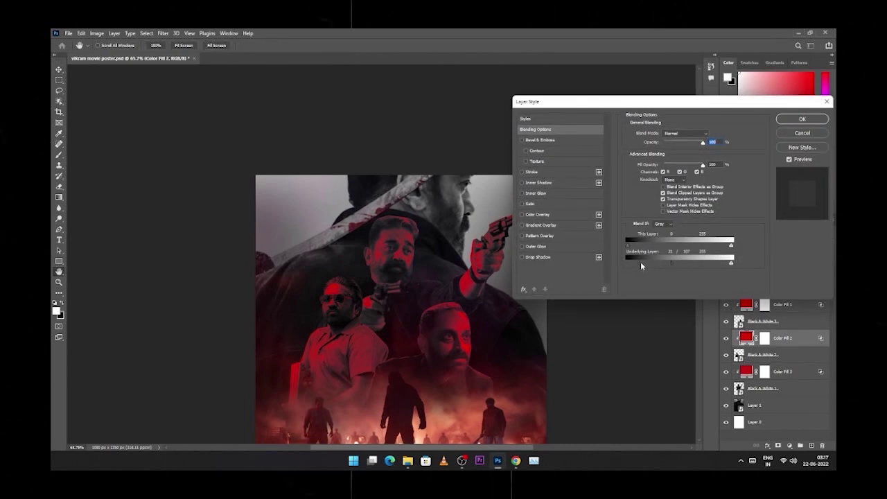
left_click_drag(641, 264, 652, 262)
key("Return")
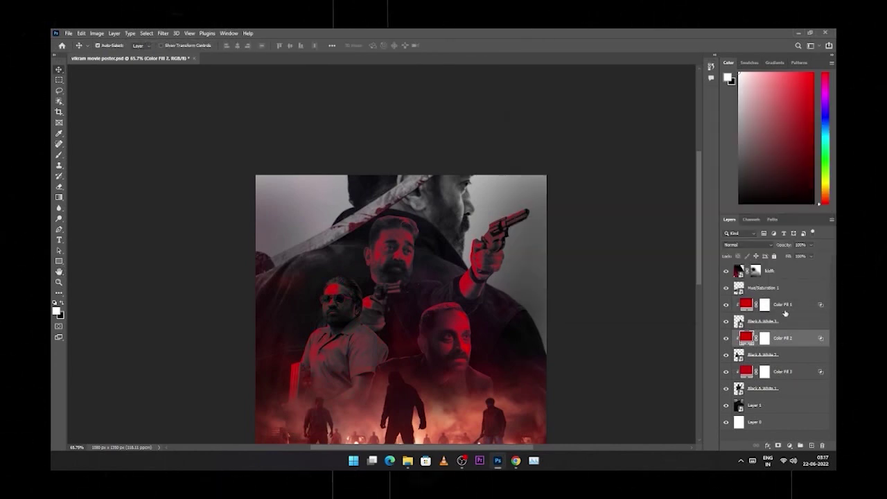
Review the blending options of Color Fill 1 and Color Fill 3, leaving them as set
double_click(803, 307)
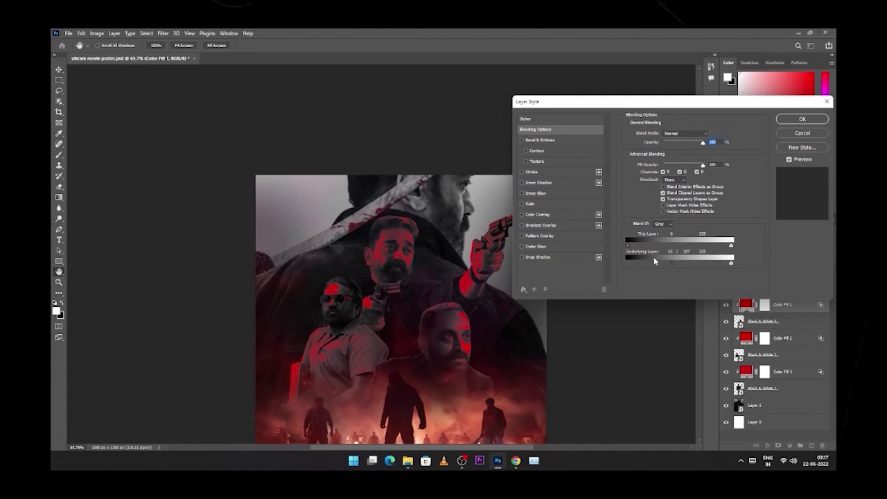
key("Return")
double_click(821, 306)
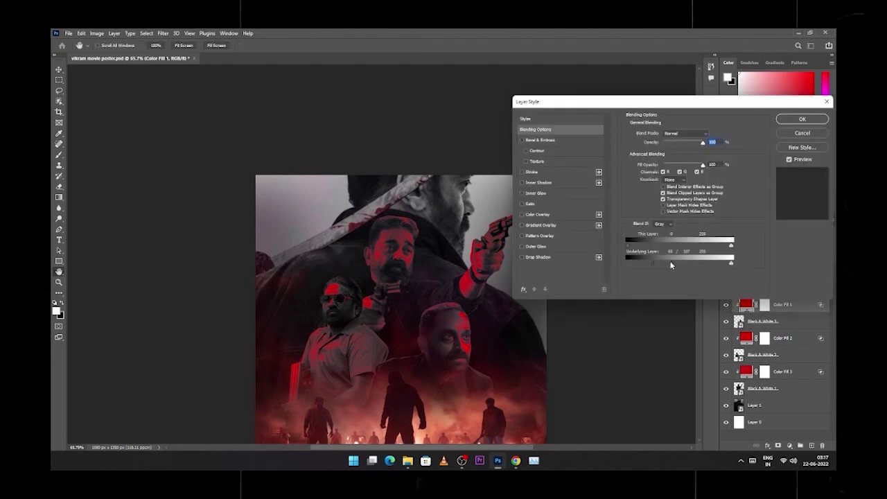
left_click(802, 119)
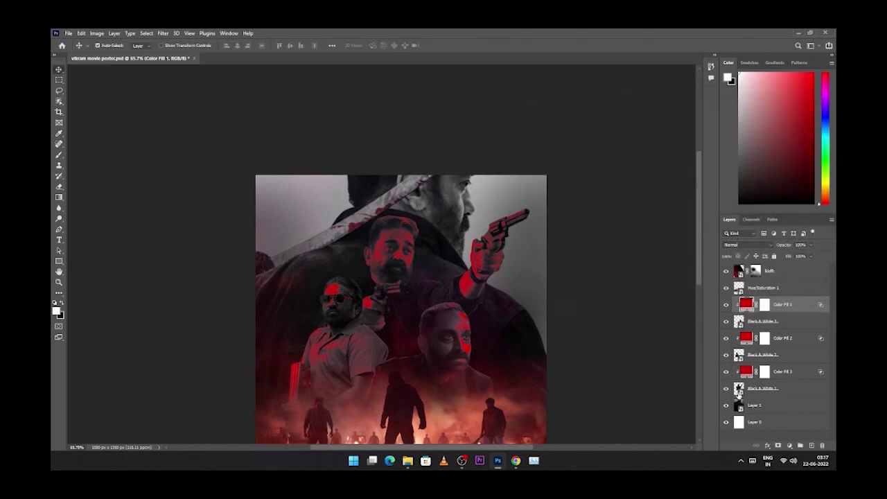
double_click(822, 373)
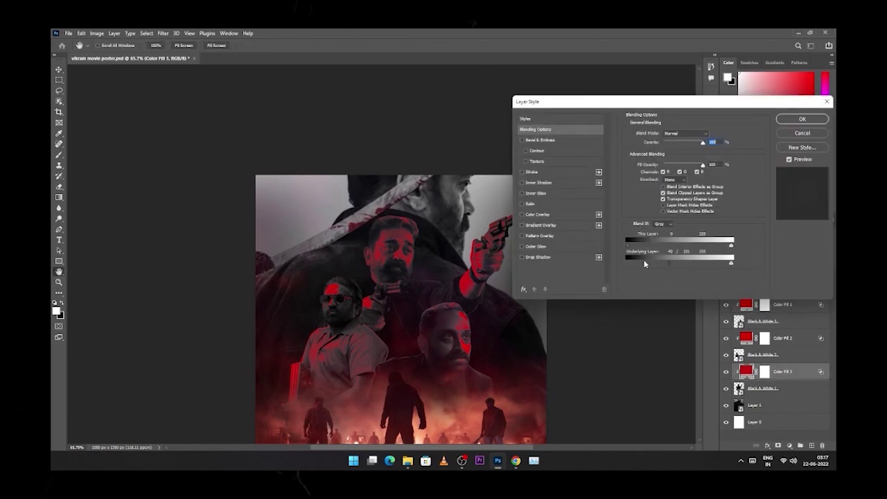
key("Return")
Zoom out of the poster and switch to the stoke img folder in File Explorer
scroll(525, 330, "down", 1)
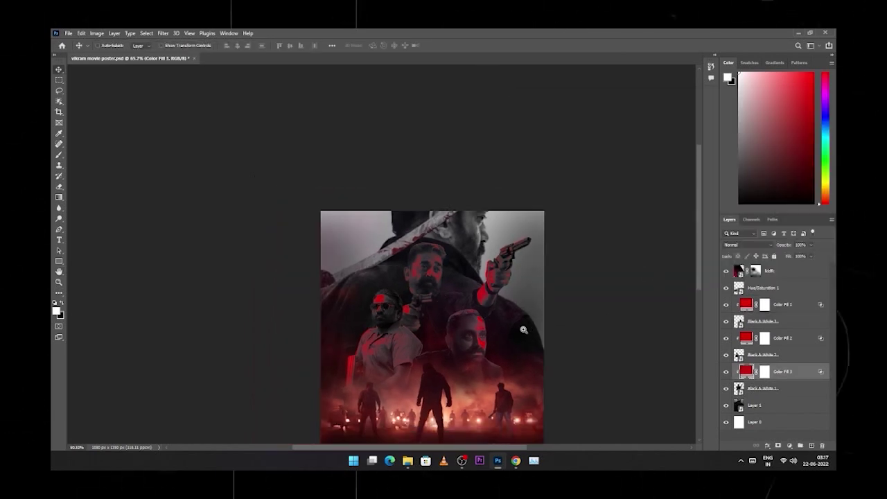
scroll(493, 301, "down", 1)
scroll(481, 273, "down", 1)
scroll(438, 243, "up", 1)
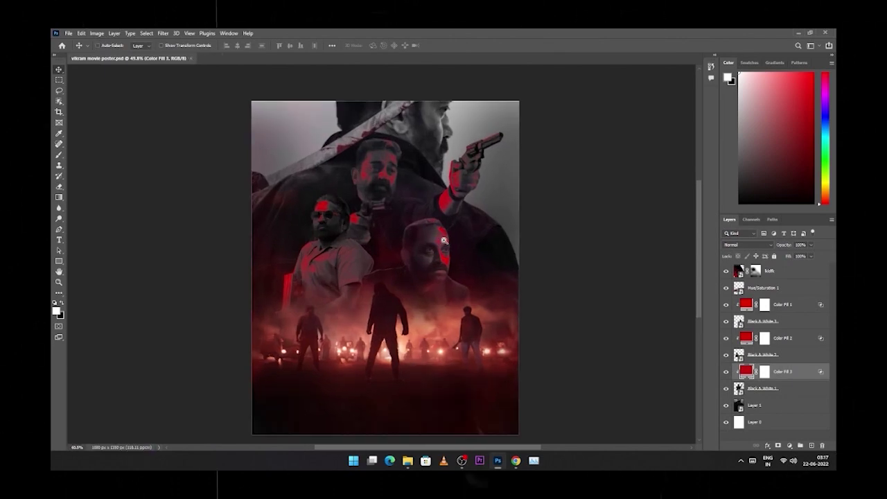
scroll(445, 244, "down", 1)
key("alt+Tab")
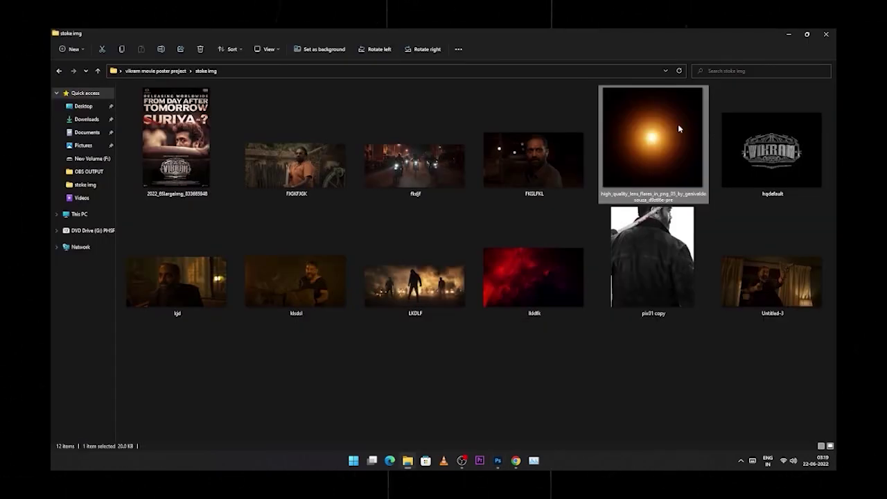
Place the lens flare, shrunk and centred among the actors, in Screen blend mode
key("alt+Tab")
left_click_drag(544, 278, 375, 263)
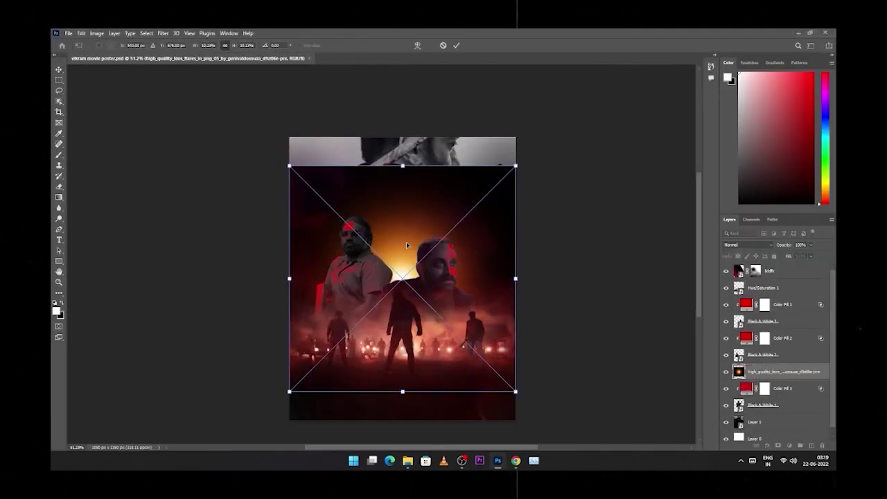
mouse_move(289, 166)
left_mouse_down()
mouse_move(372, 249)
mouse_move(339, 237)
mouse_move(348, 232)
left_mouse_up()
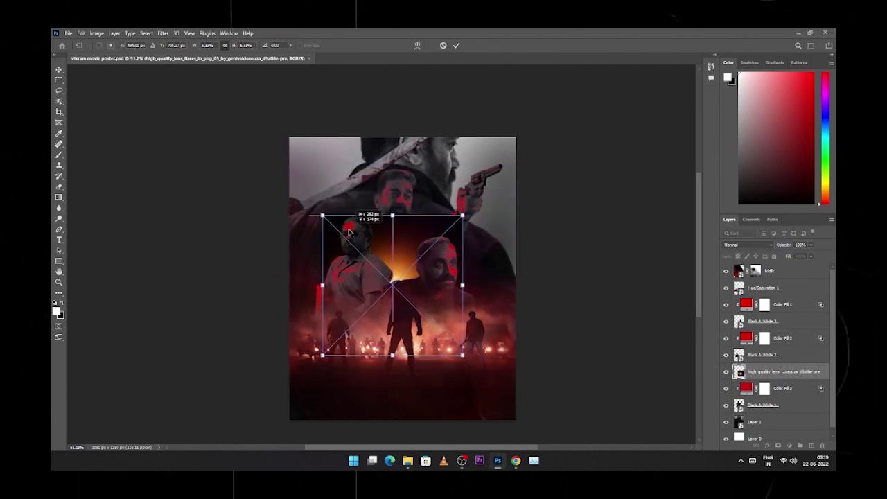
left_click(756, 245)
left_click(752, 315)
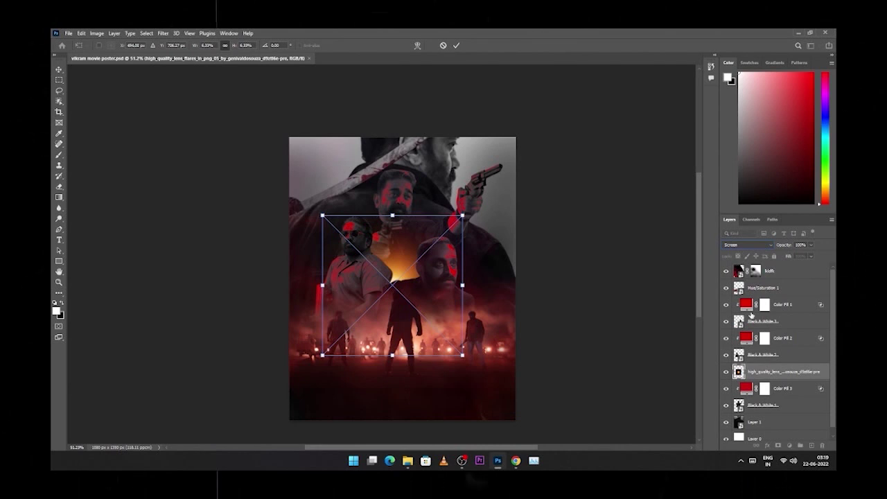
key("Return")
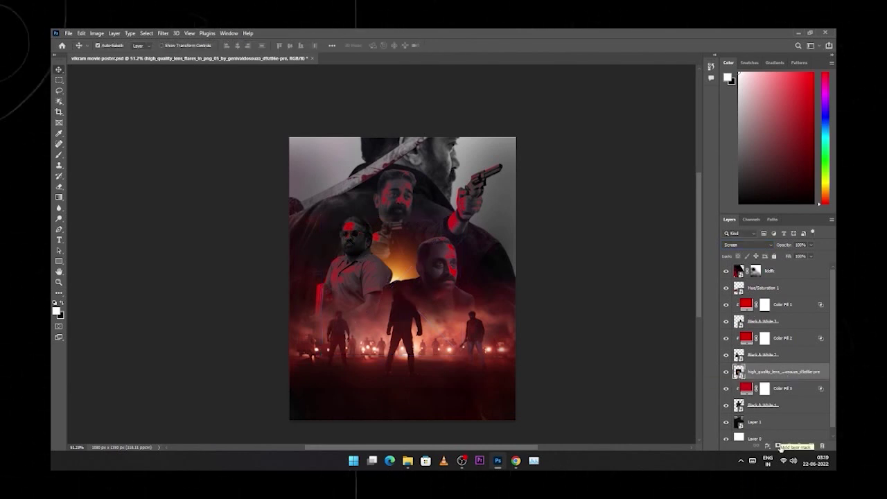
Add a clipped Hue/Saturation 2 layer with Hue -25 to turn the flare red
left_click(789, 446)
left_click(788, 368)
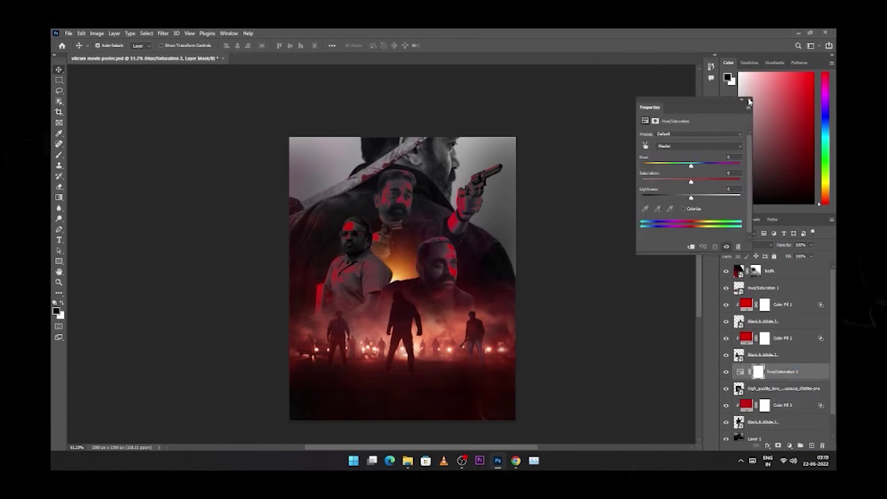
left_click(802, 380, "alt")
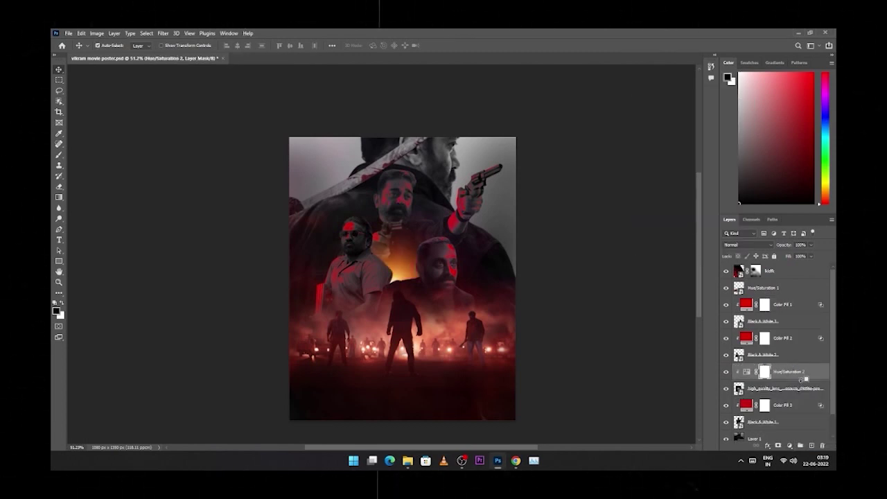
double_click(746, 371)
left_click_drag(691, 166, 678, 168)
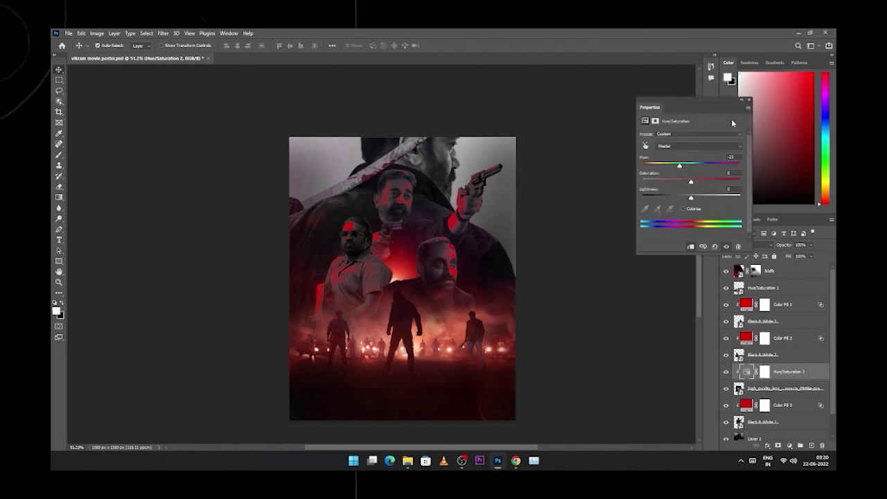
left_click(748, 100)
Shrink the red lens flare and move it up-left behind the actors
left_click(408, 264)
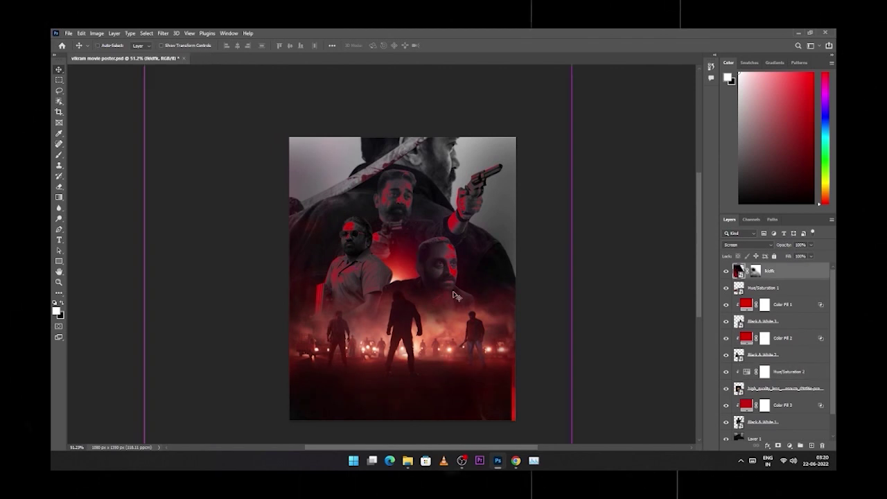
key("ctrl+t")
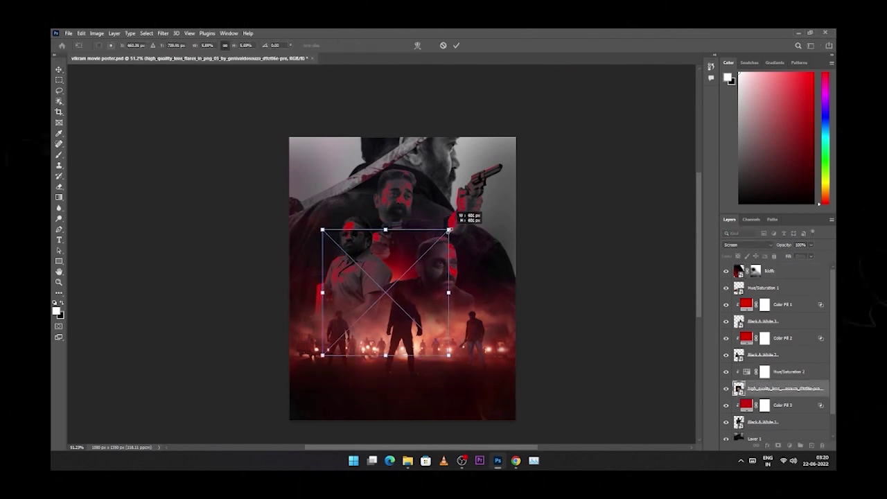
left_click_drag(461, 217, 438, 240)
left_click_drag(409, 267, 386, 237)
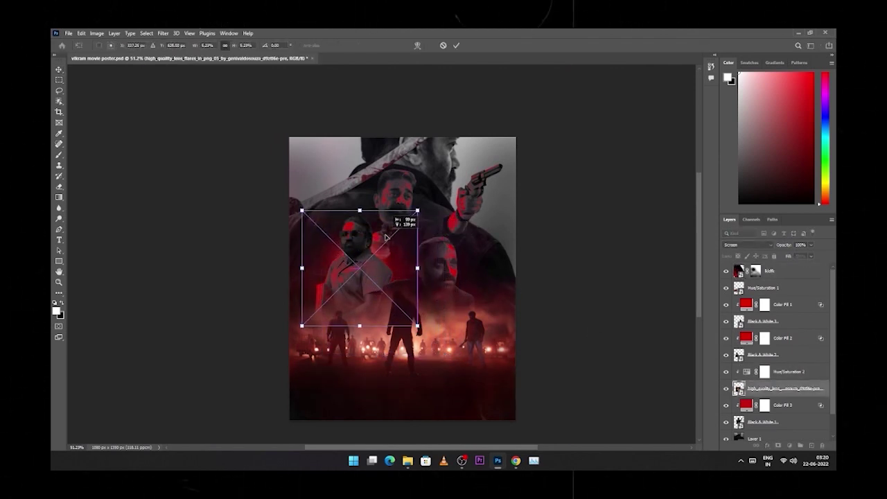
key("Return")
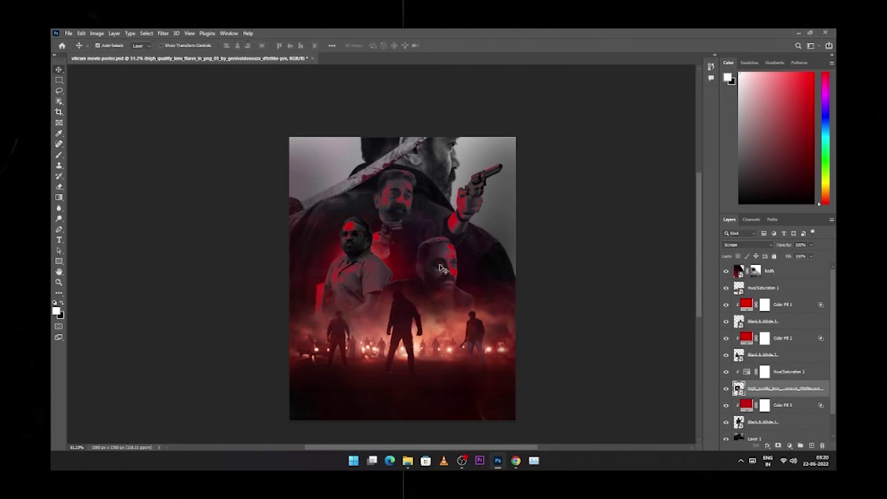
Group the flare with its Hue/Saturation adjustment, duplicate it, and place the copy just above Layer 1
left_click(785, 374)
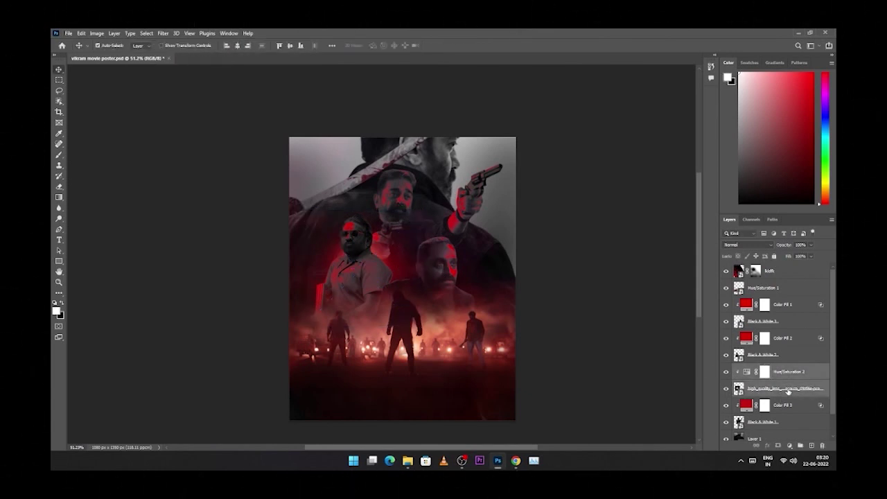
key("ctrl+g")
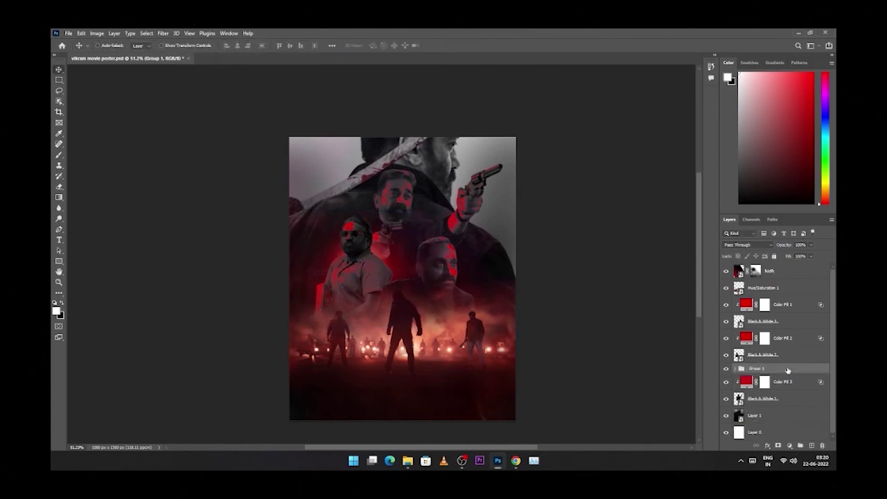
key("ctrl+j")
key("ctrl+t")
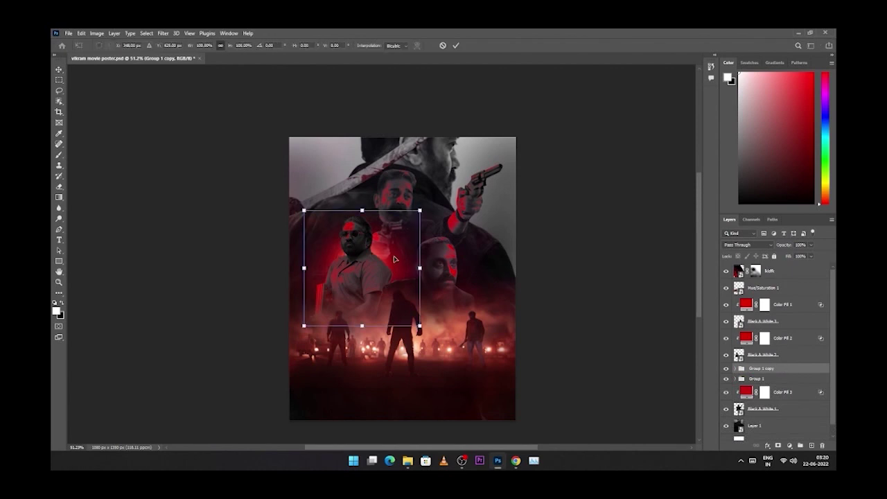
left_click_drag(393, 259, 423, 210)
key("Return")
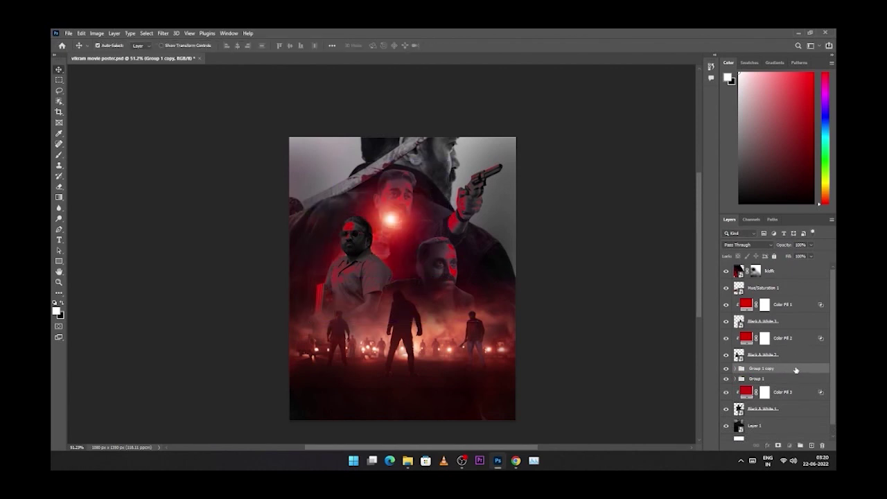
left_click_drag(795, 368, 795, 417)
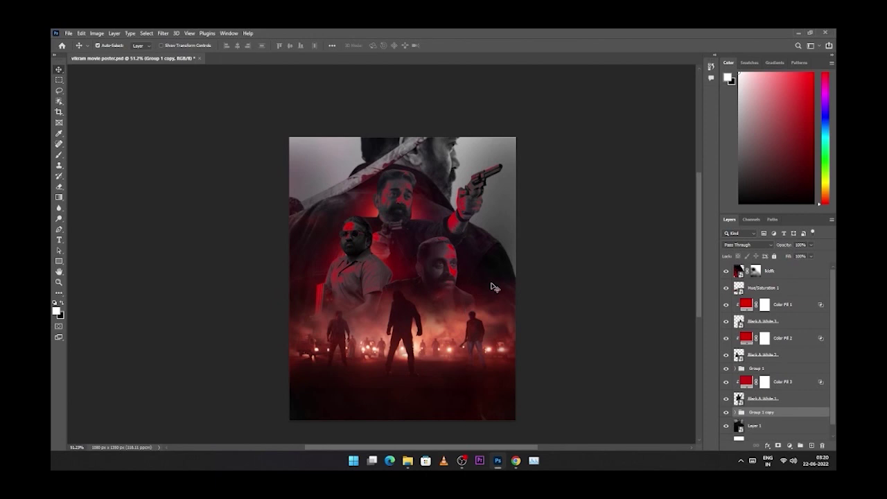
Scale the original flare group down to about 76.6%
left_click(768, 369)
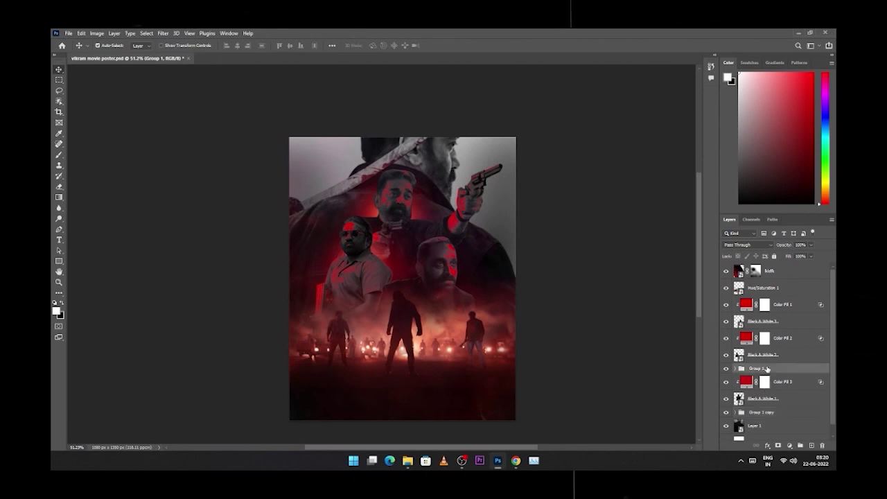
key("ctrl+t")
left_click_drag(301, 206, 333, 238)
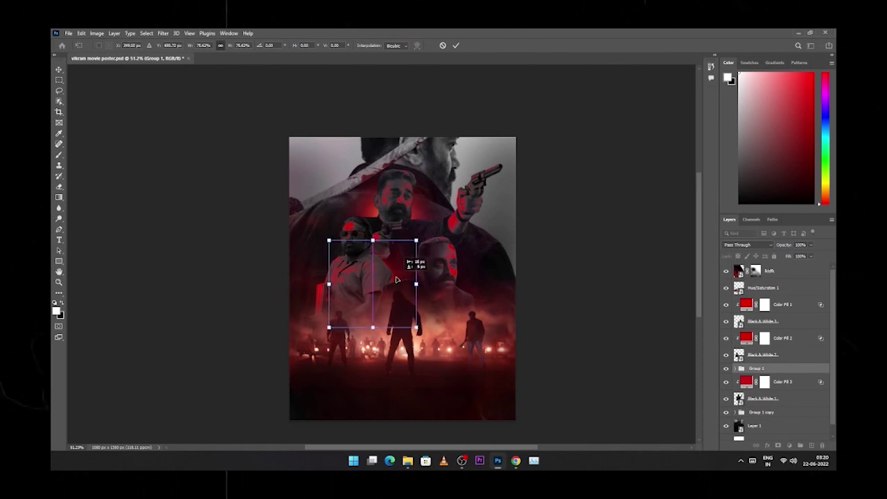
key("Return")
Size the copied glow to about 99% and position it behind the upper actor's face
left_click(379, 216)
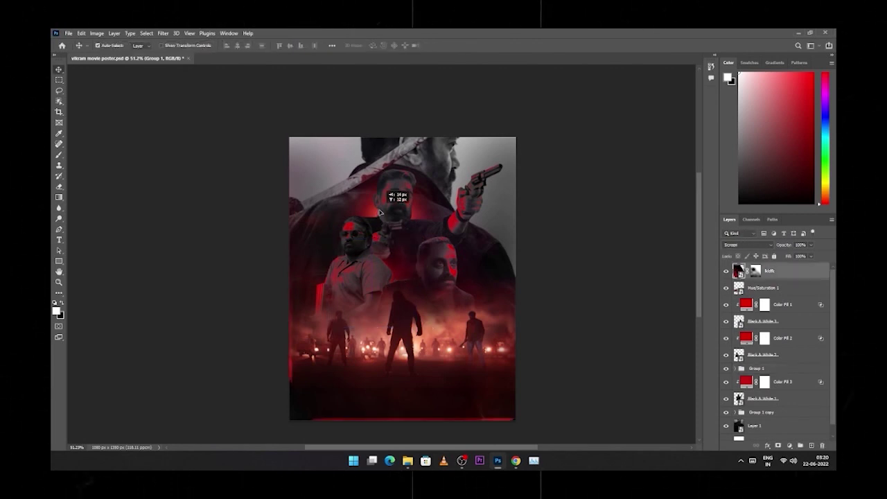
scroll(759, 417, "down", 1)
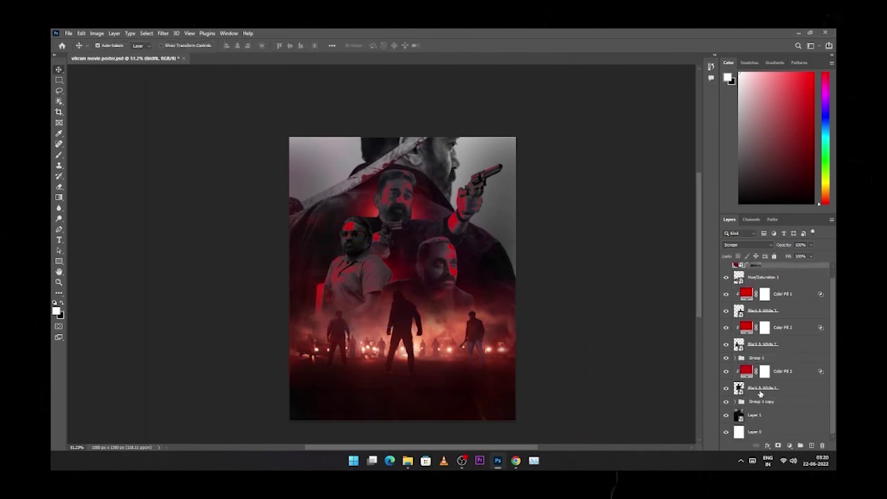
left_click(762, 401)
key("ctrl+t")
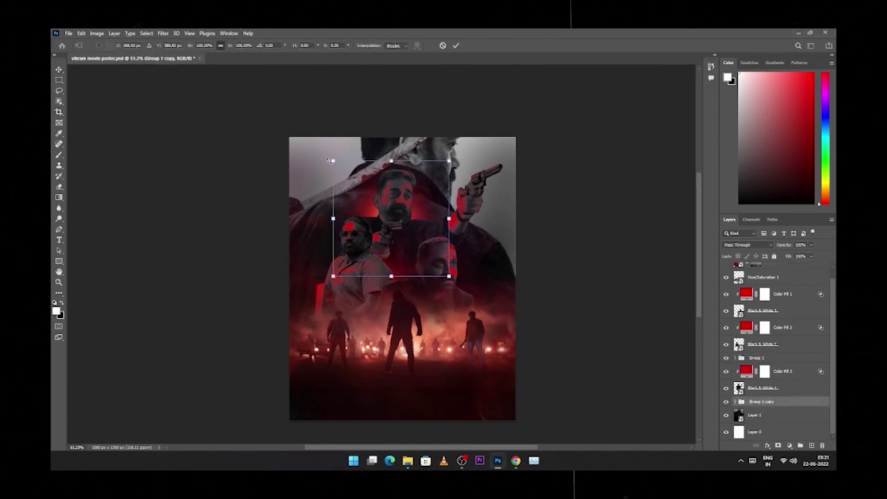
left_click_drag(332, 161, 339, 163)
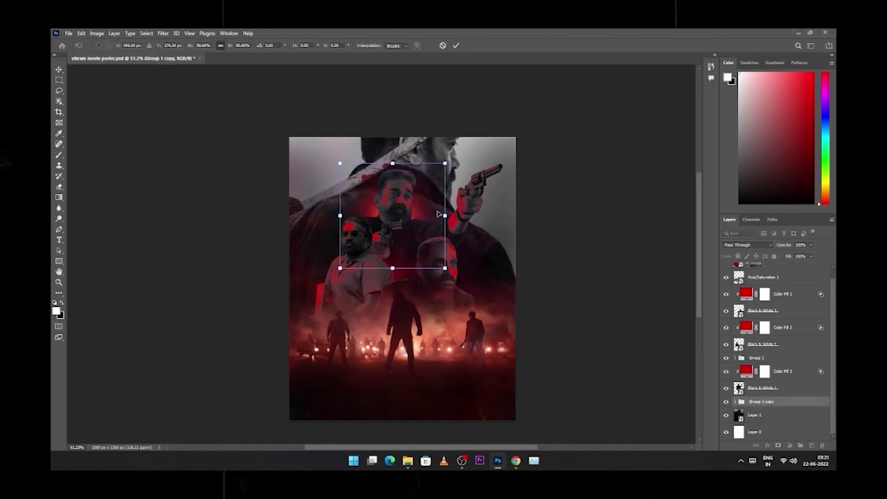
left_click_drag(452, 262, 458, 289)
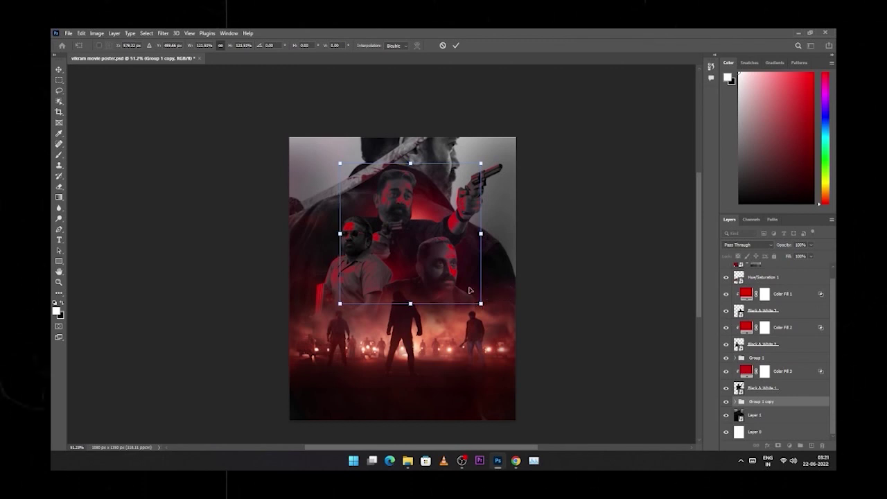
mouse_move(427, 210)
left_mouse_down()
mouse_move(408, 216)
mouse_move(414, 212)
left_mouse_up()
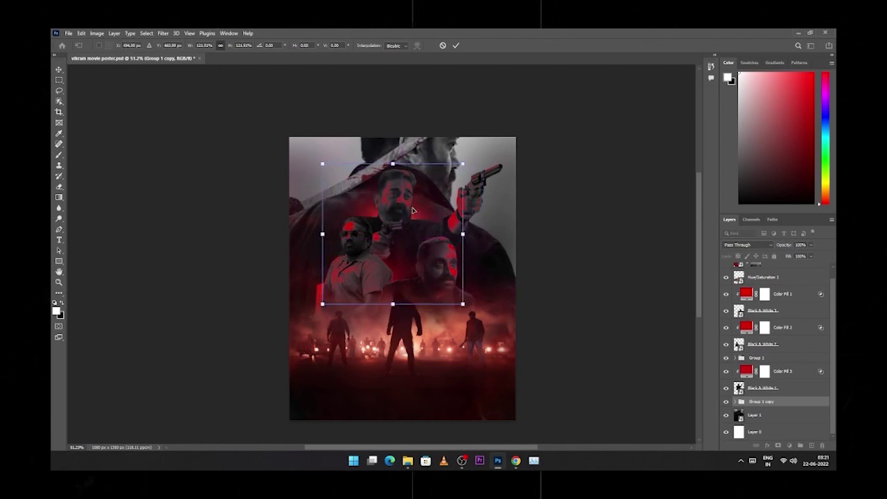
key("Return")
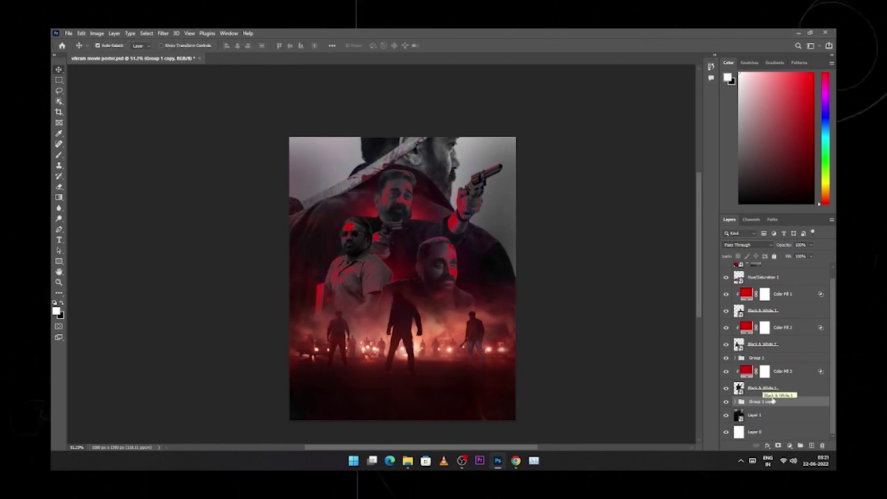
Add a red Solid Color fill above Layer 1, blended to stay off the darkest areas
left_click(456, 164)
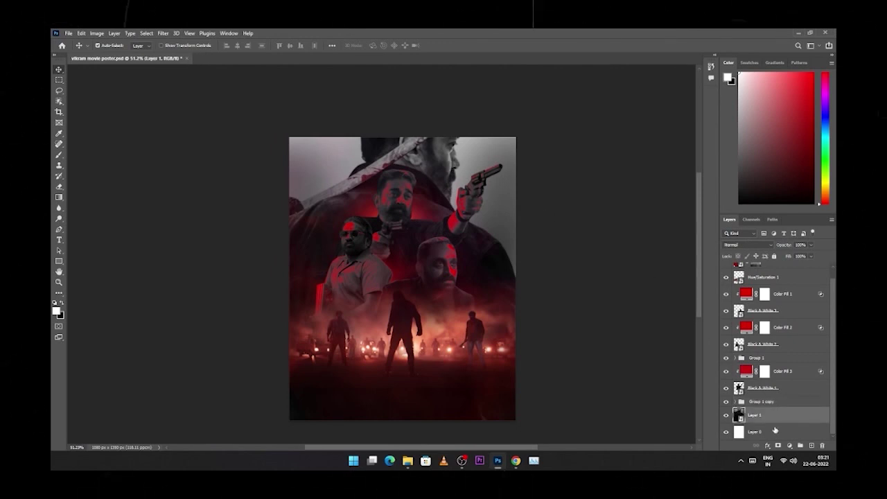
left_click(789, 446)
left_click(783, 305)
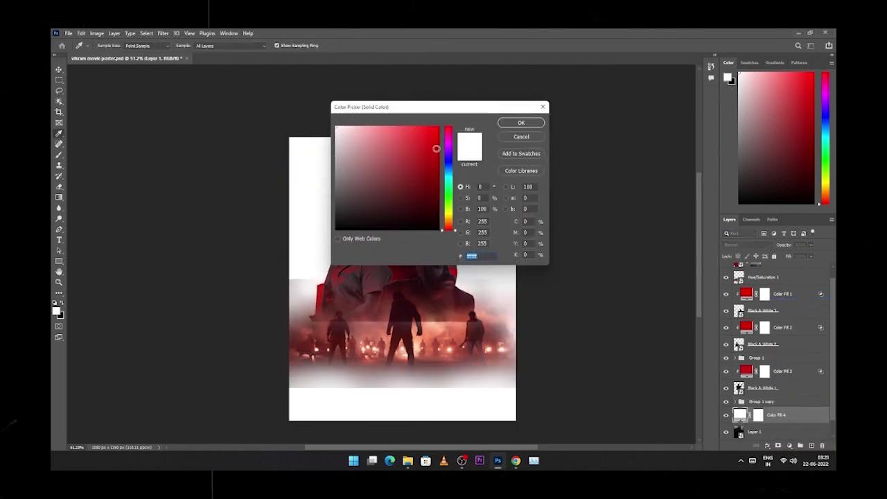
left_click(436, 149)
left_click(521, 122)
double_click(806, 416)
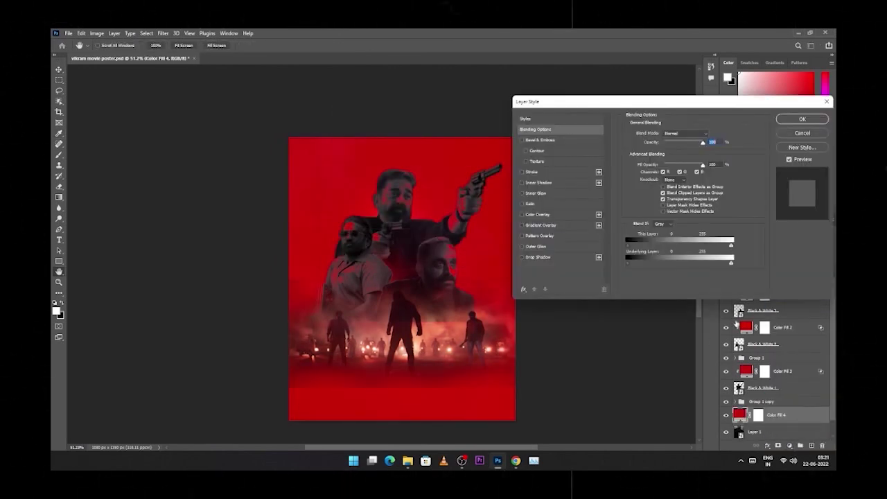
left_click_drag(629, 262, 679, 264)
key("Return")
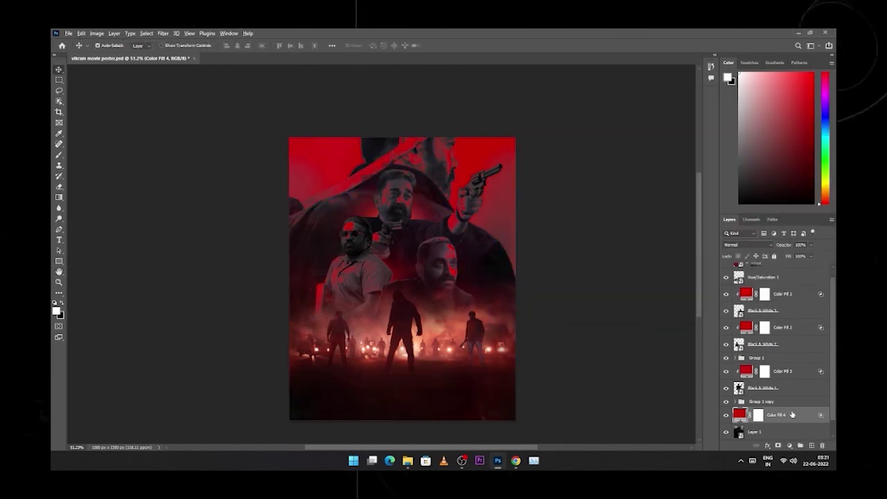
Clip the red fill to Layer 1 and invert its mask to hide it
left_click(796, 424, "alt")
left_click(765, 416)
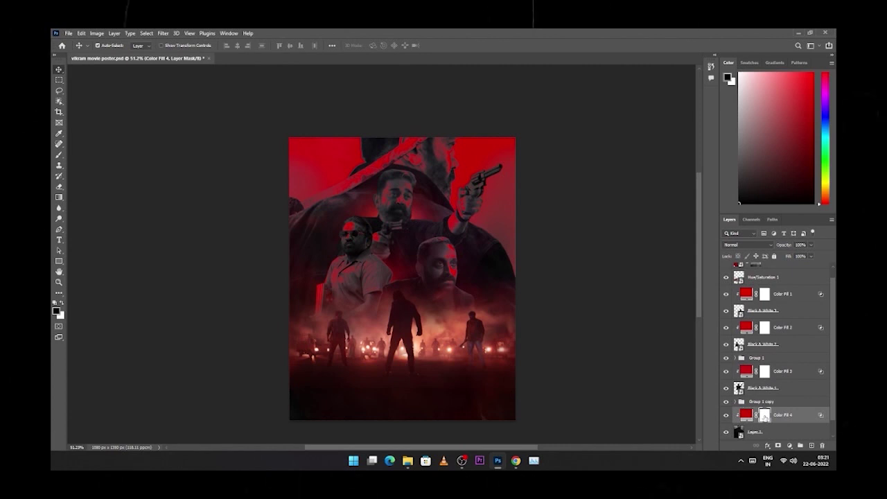
key("ctrl+i")
Brush red onto the actors' faces and ear through the mask, undoing the stray beard stroke
key("b")
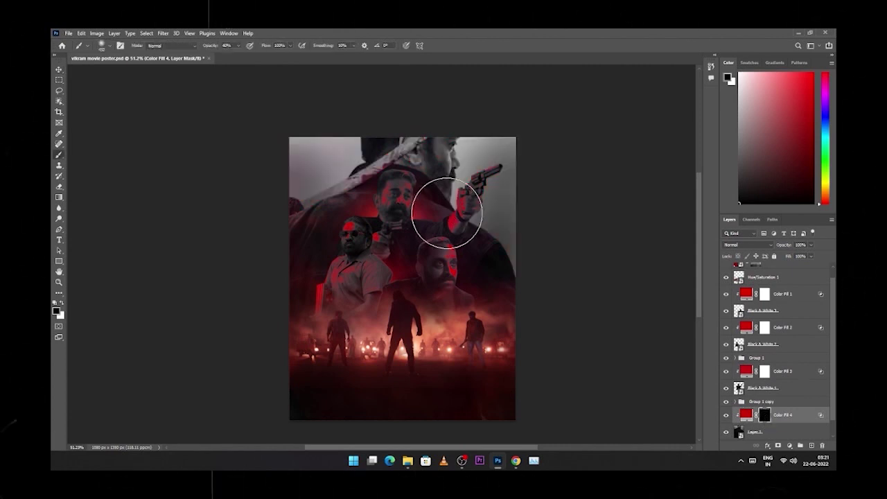
scroll(439, 157, "up", 3)
mouse_move(434, 164)
left_mouse_down()
mouse_move(409, 164)
mouse_move(427, 158)
mouse_move(439, 195)
mouse_move(430, 135)
mouse_move(453, 194)
left_mouse_up()
key("x")
key("8")
key("8")
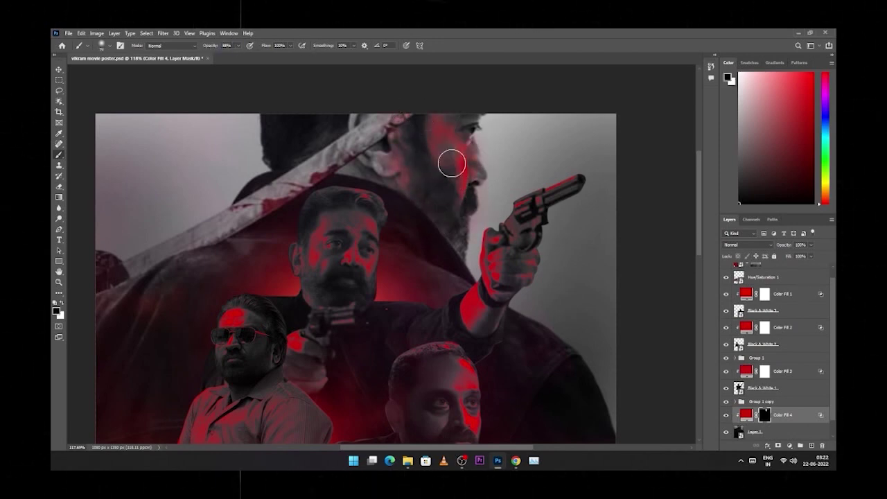
left_click_drag(452, 163, 445, 164)
key("x")
mouse_move(405, 122)
left_mouse_down()
mouse_move(264, 188)
mouse_move(402, 115)
mouse_move(350, 131)
left_mouse_up()
key("x")
key("x")
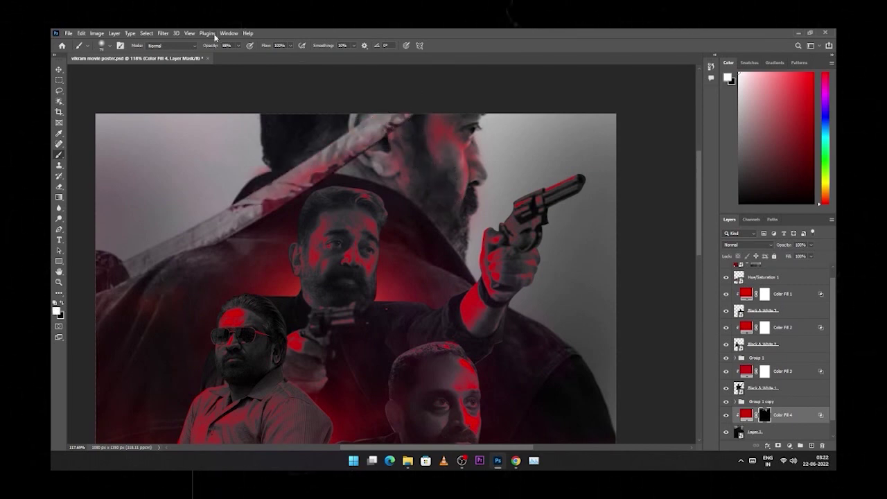
key("bracketright")
key("bracketright")
key("bracketright")
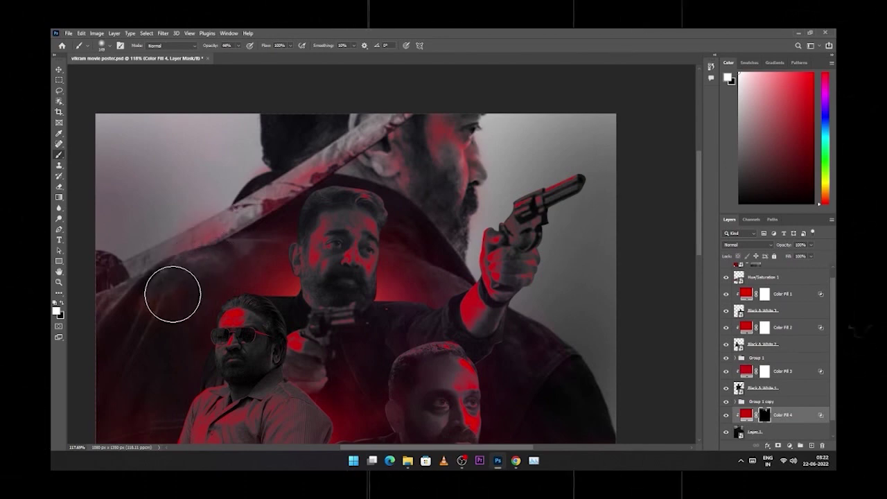
mouse_move(283, 209)
left_mouse_down()
mouse_move(406, 131)
mouse_move(439, 174)
mouse_move(443, 220)
left_mouse_up()
key("ctrl+z")
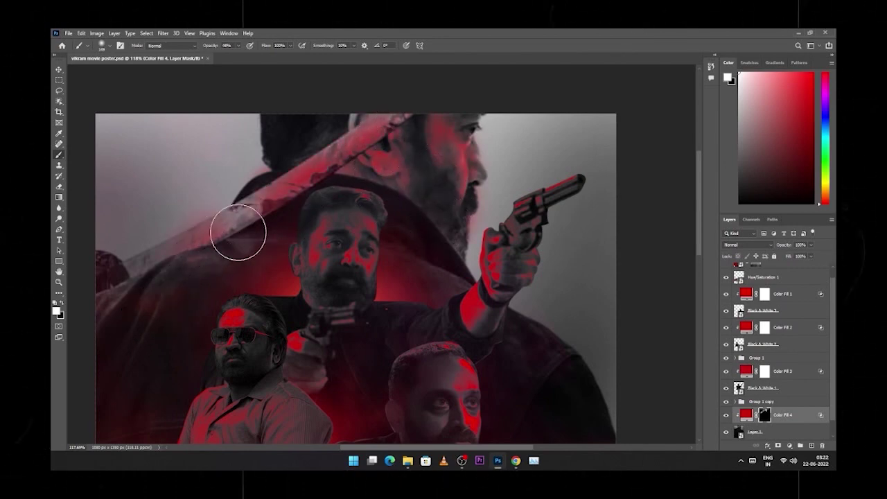
Add red Color Fill 5 above Black & White 1 with Blend If Underlying Layer at 20/80
key("v")
scroll(360, 277, "down", 5, "alt")
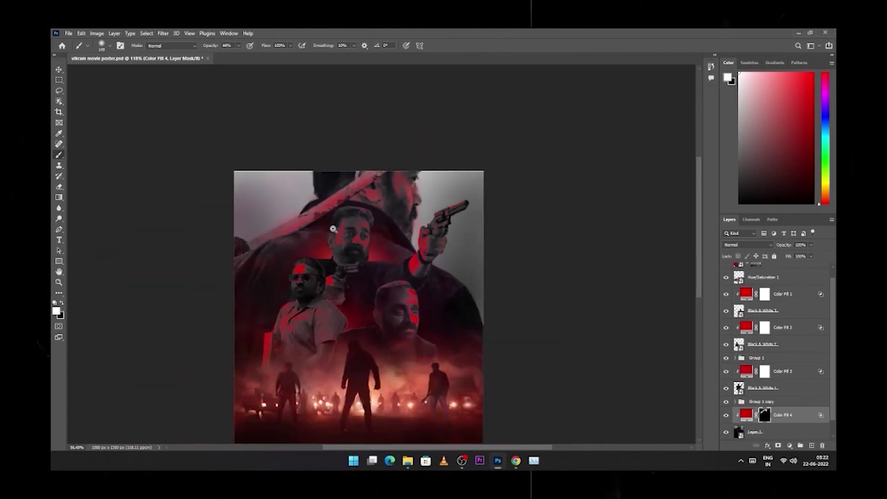
left_click(793, 401)
left_click(789, 445)
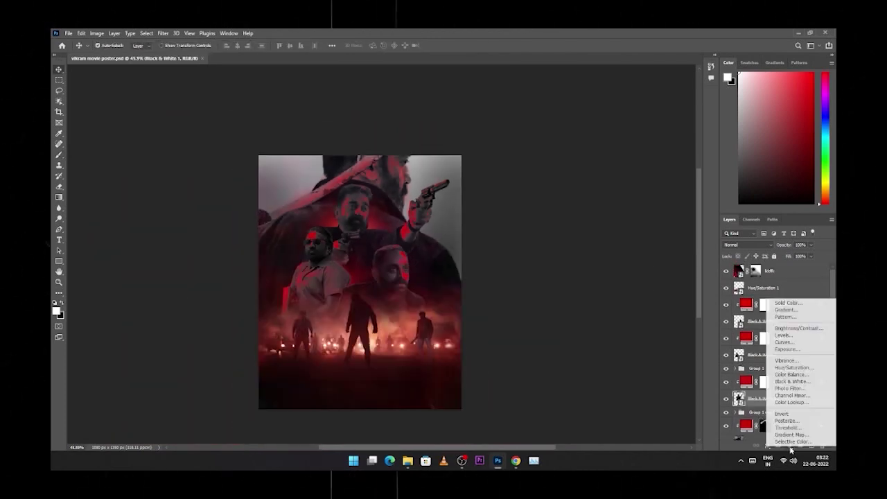
left_click(780, 301)
left_click(506, 124)
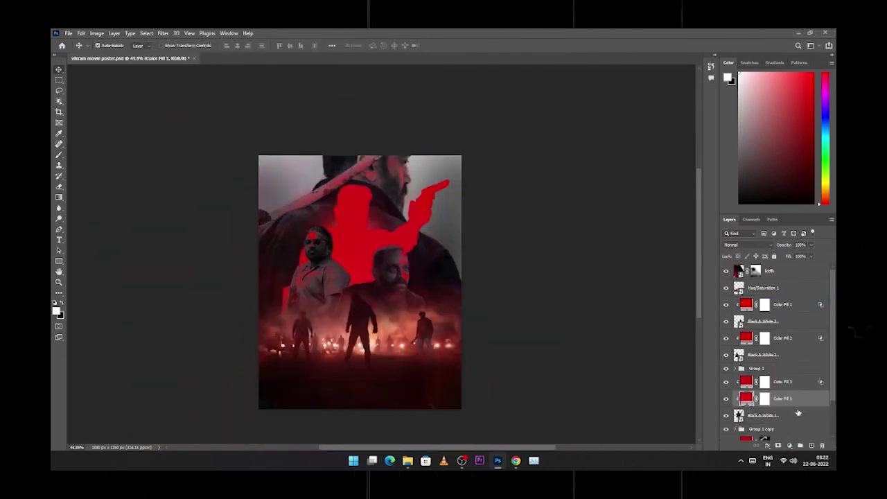
double_click(817, 401)
left_click_drag(626, 264, 661, 264)
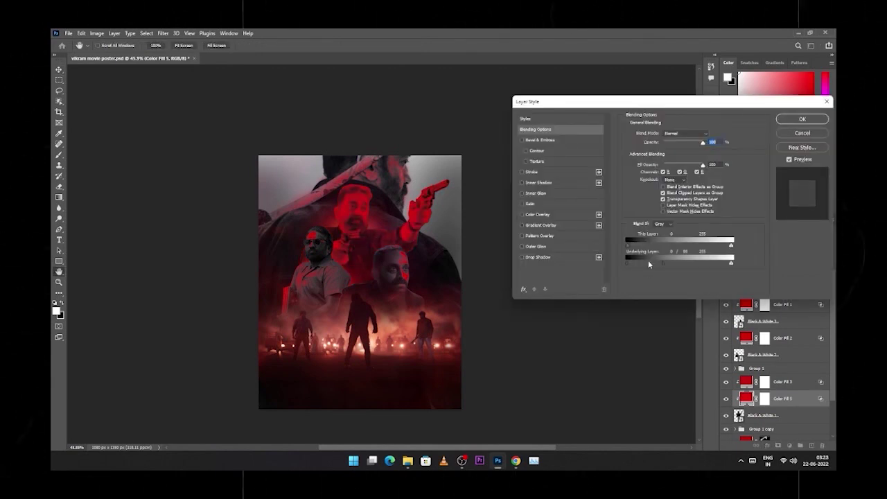
left_click_drag(630, 263, 636, 263)
key("Return")
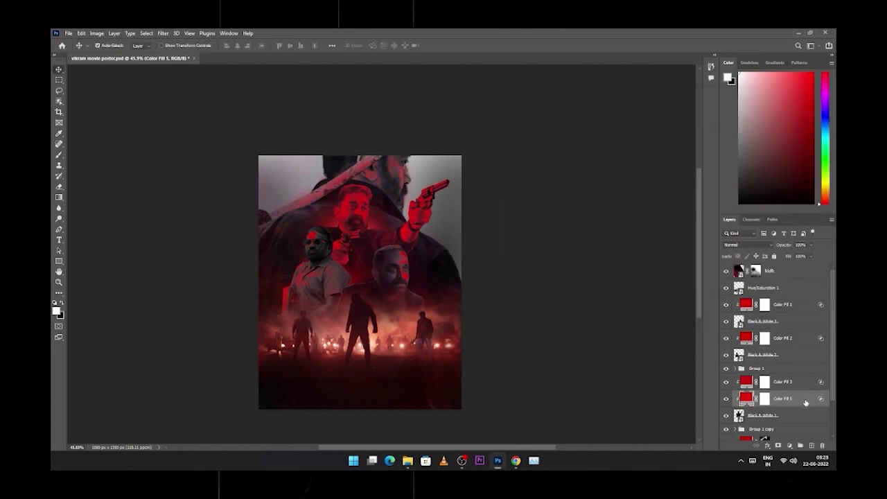
Select the Color Fill 5 mask and ready a small white brush at 100% opacity
left_click(764, 400)
left_click_drag(347, 201, 406, 206)
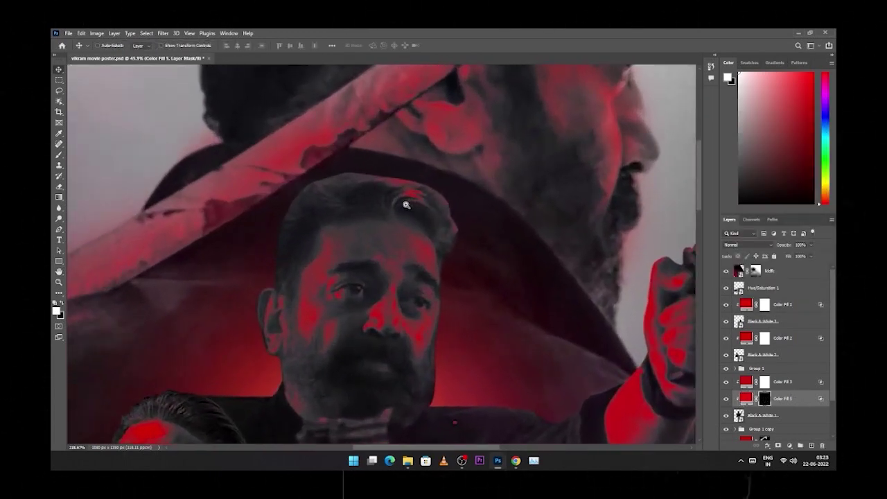
key("b")
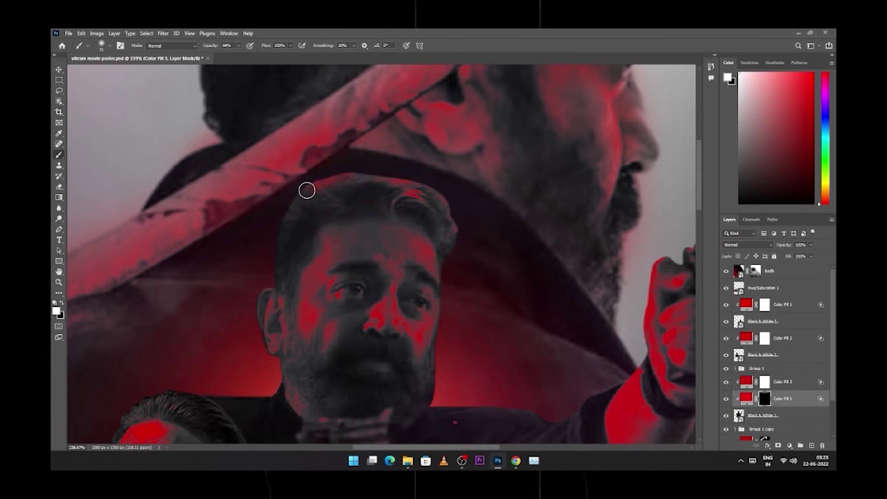
key("x")
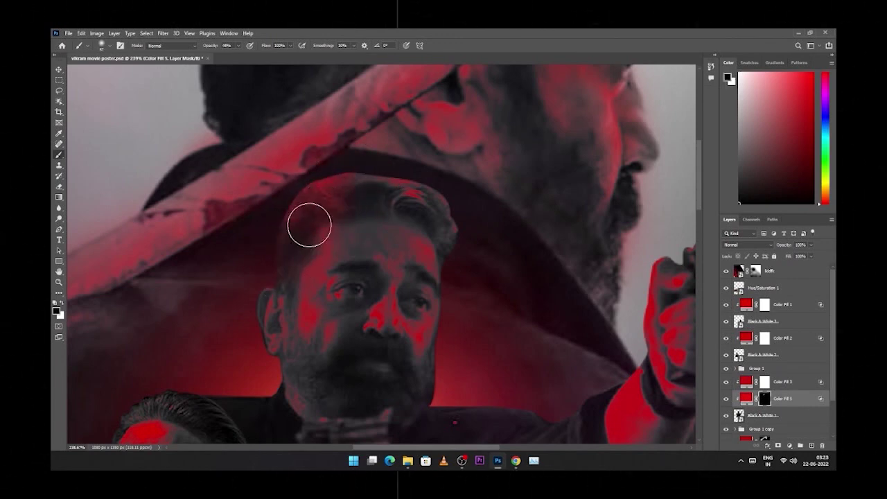
key("bracketleft")
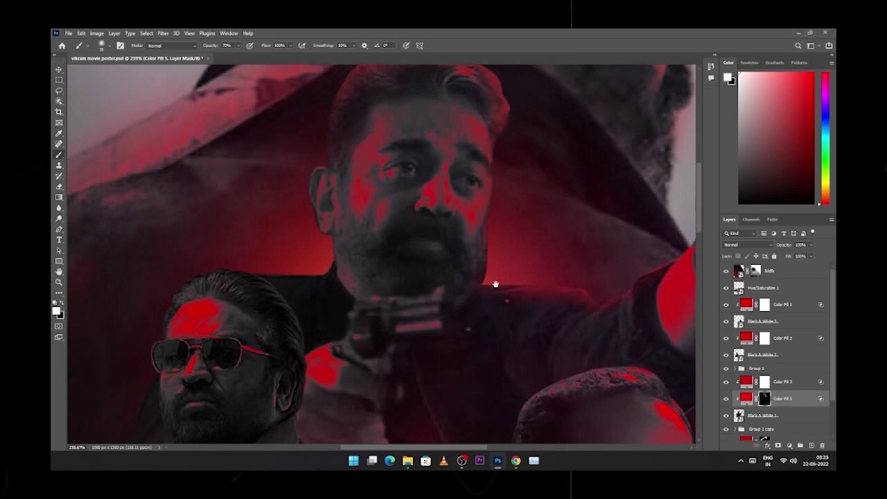
left_click_drag(560, 398, 616, 266)
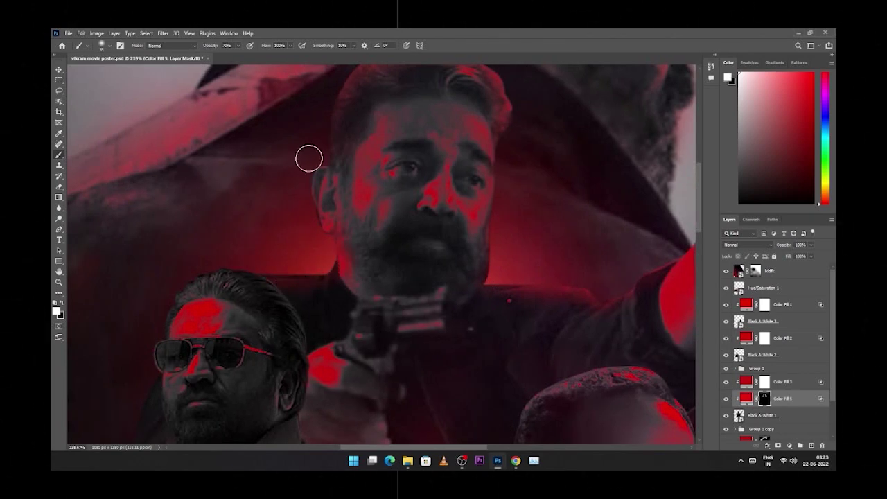
left_click_drag(309, 158, 312, 283)
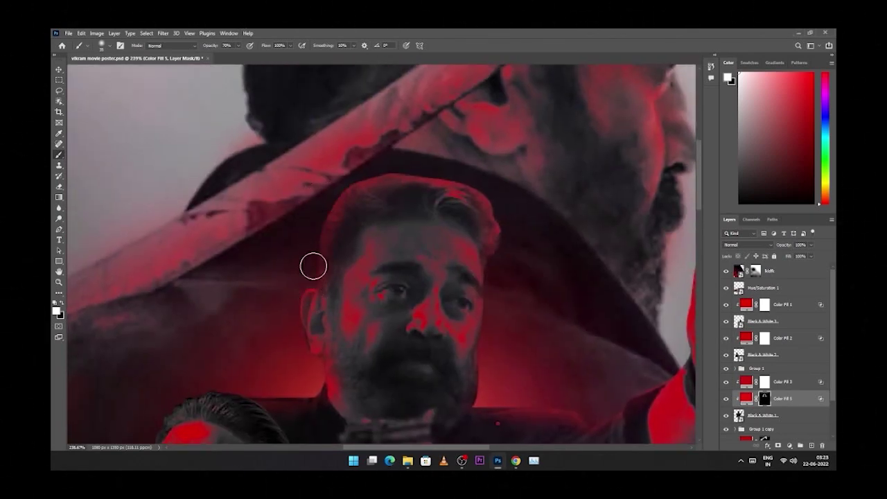
key("x")
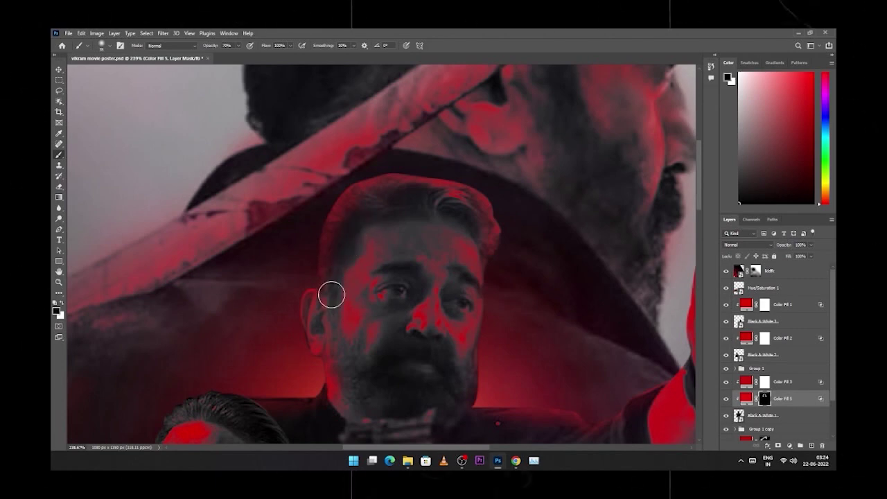
scroll(386, 194, "down", 5)
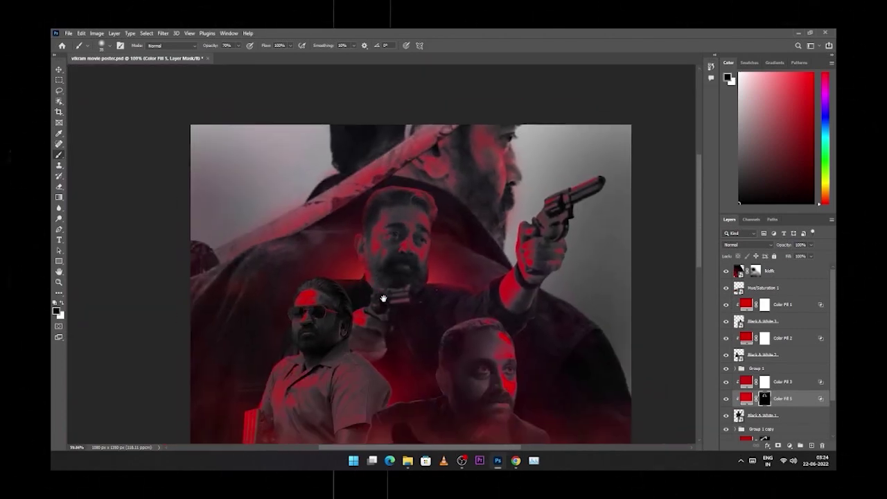
left_click_drag(339, 284, 370, 291)
key("x")
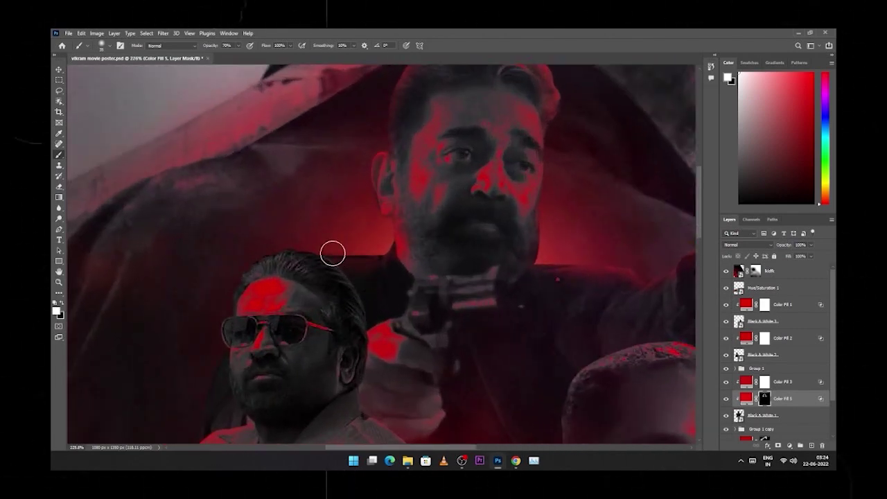
type("100")
key("Return")
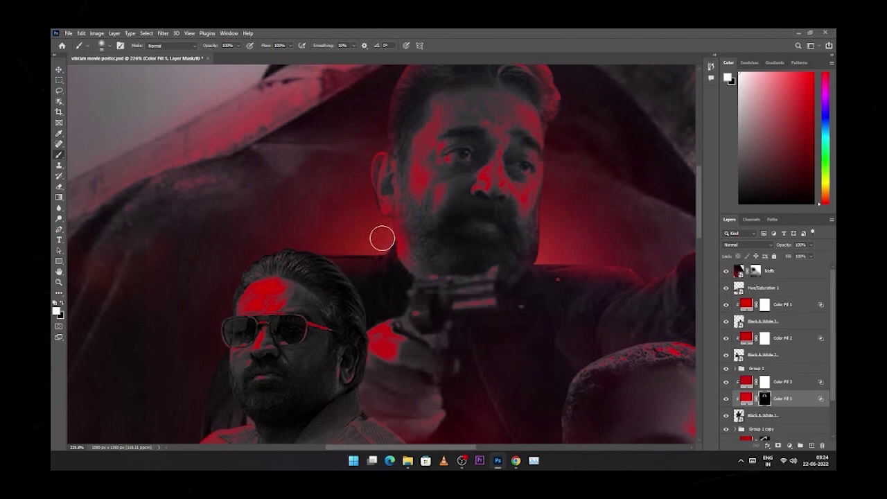
Paint red along the central gunman's arm and revolver, then zoom out and select the top kidfk layer
scroll(319, 348, "down", 3)
scroll(320, 348, "left", 2)
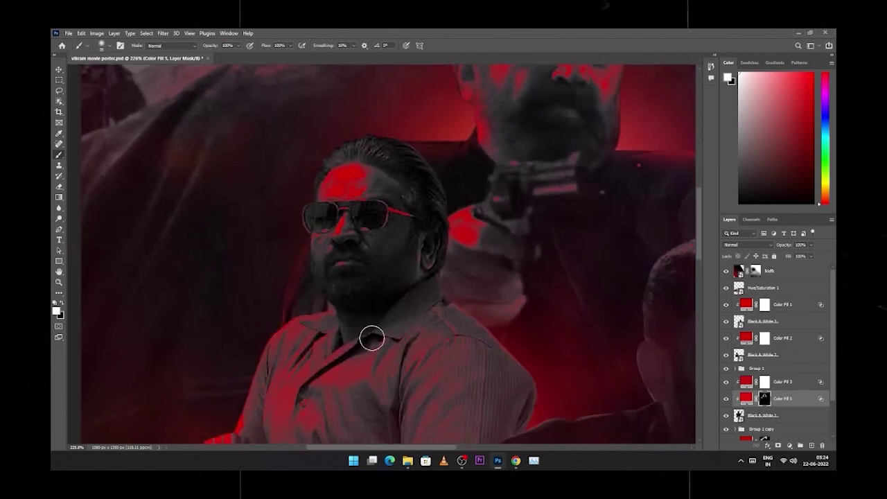
scroll(371, 338, "down", 10)
scroll(485, 270, "up", 10)
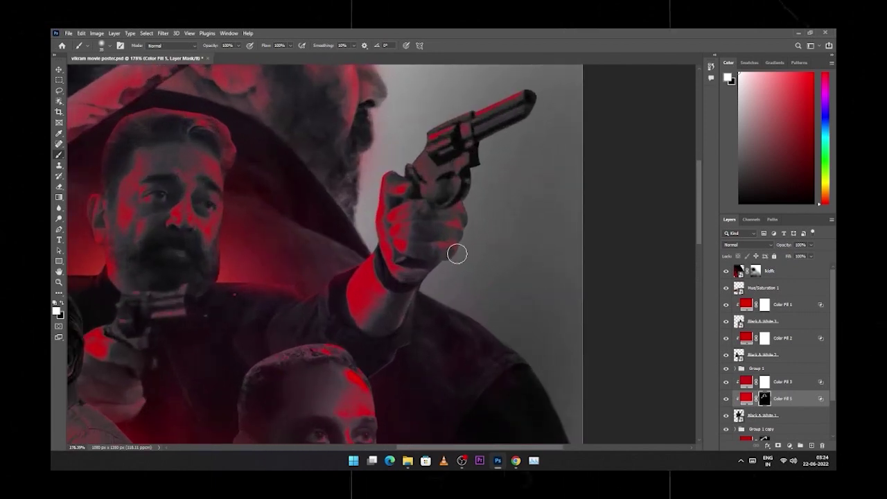
left_click_drag(412, 331, 385, 380)
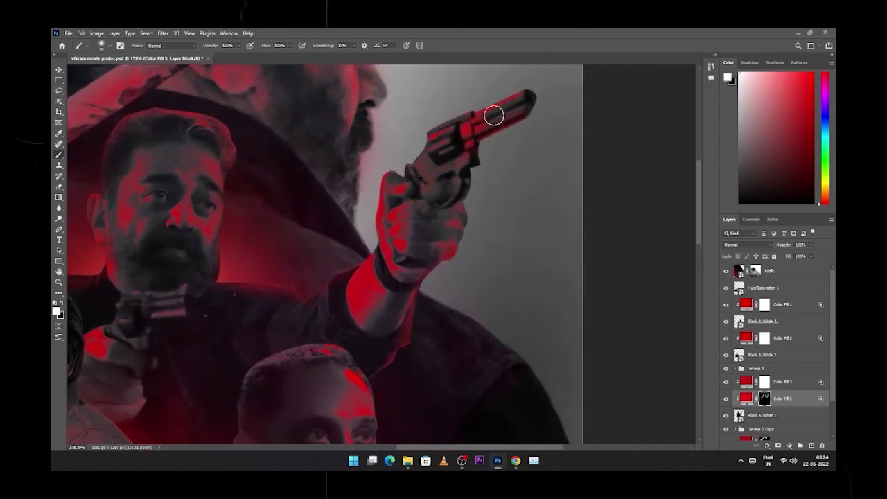
key("z")
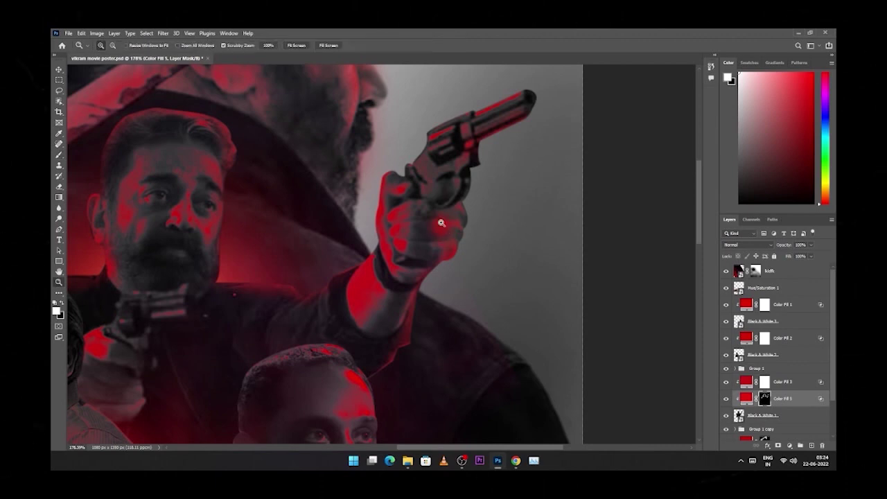
key("b")
key("x")
key("ctrl+minus")
key("ctrl+minus")
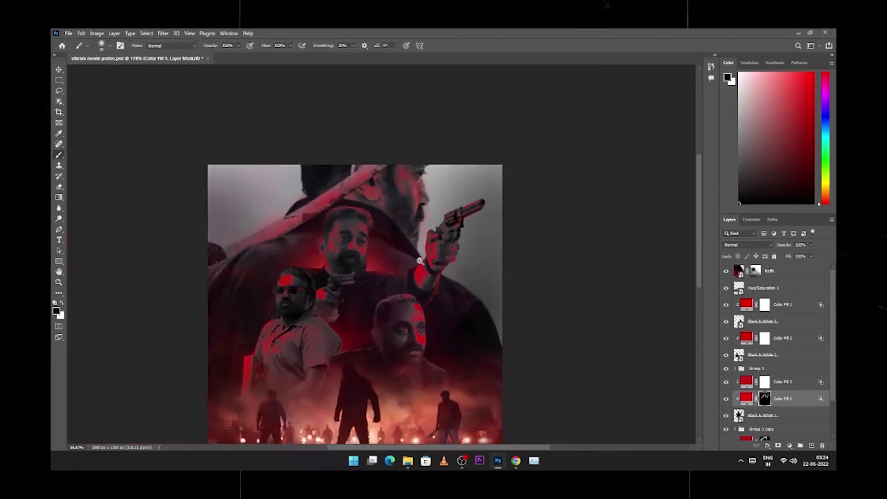
left_click_drag(365, 302, 368, 219)
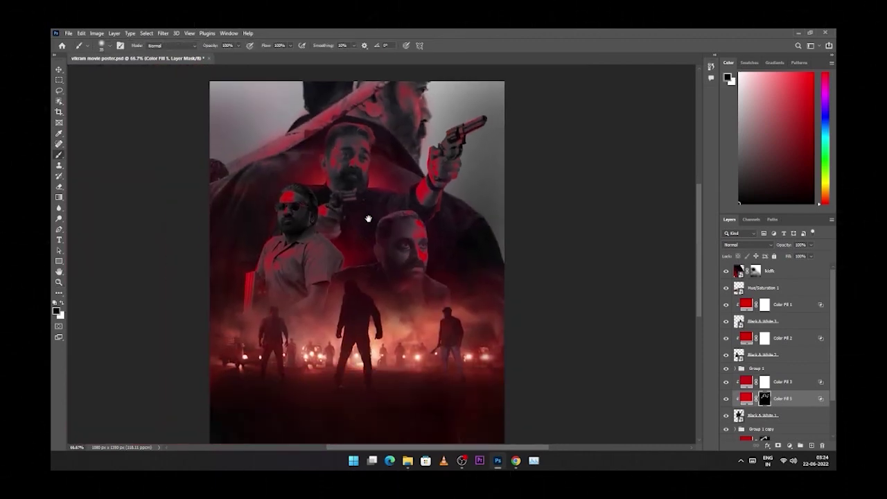
key("v")
left_click(430, 255)
key("x")
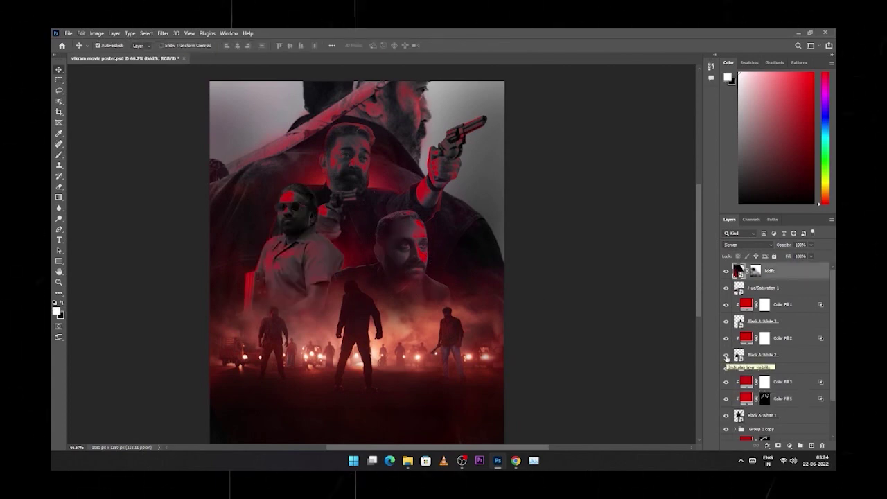
Add Color Fill 6 above Black & White 2 with a split Blend If Underlying Layer slider
left_click(749, 355)
left_click(790, 445)
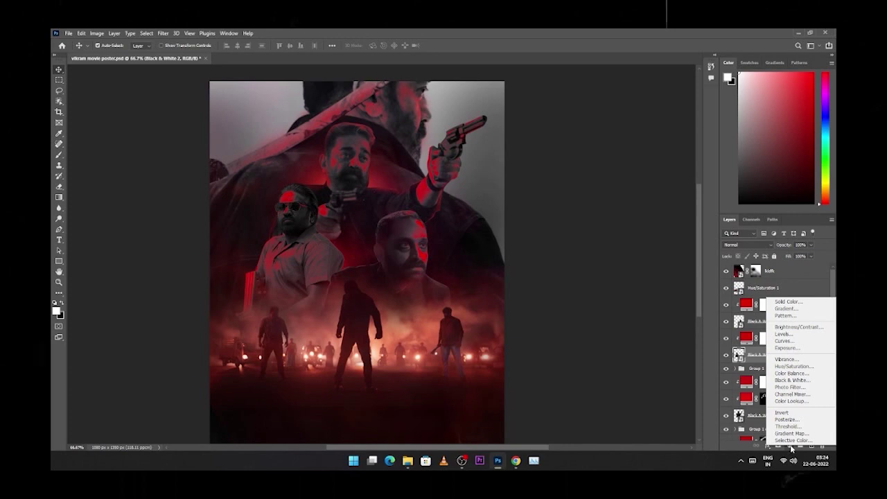
left_click(788, 301)
key("Return")
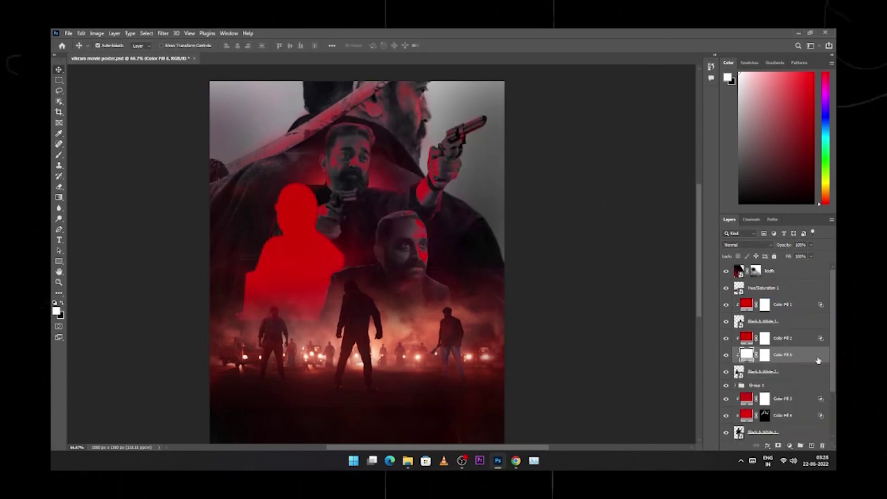
double_click(817, 360)
mouse_move(626, 263)
left_mouse_down()
mouse_move(676, 275)
mouse_move(628, 266)
left_mouse_up()
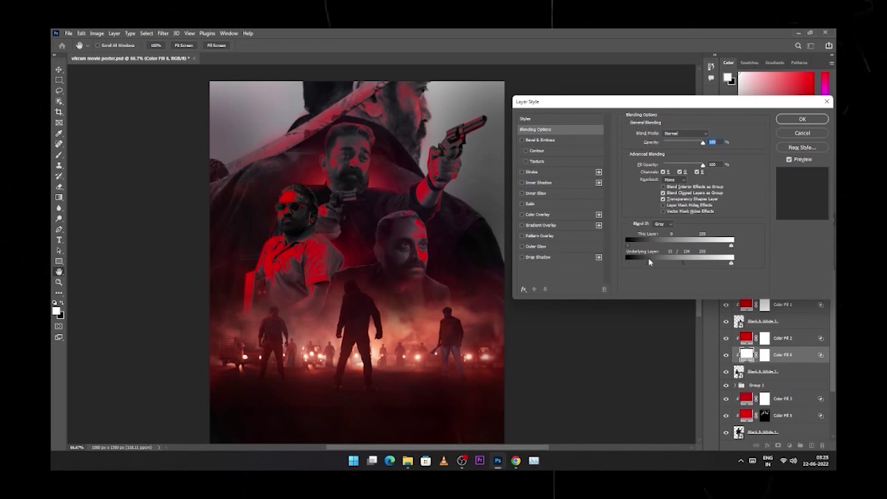
key("Return")
Invert the Color Fill 6 mask and paint red onto the sunglasses man's face and shirt
left_click(764, 355)
key("d")
key("ctrl+i")
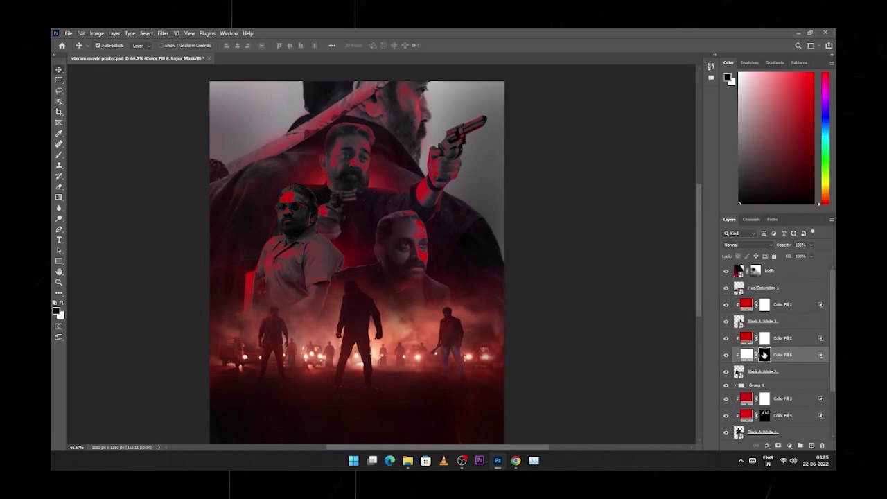
key("b")
scroll(318, 245, "up", 5)
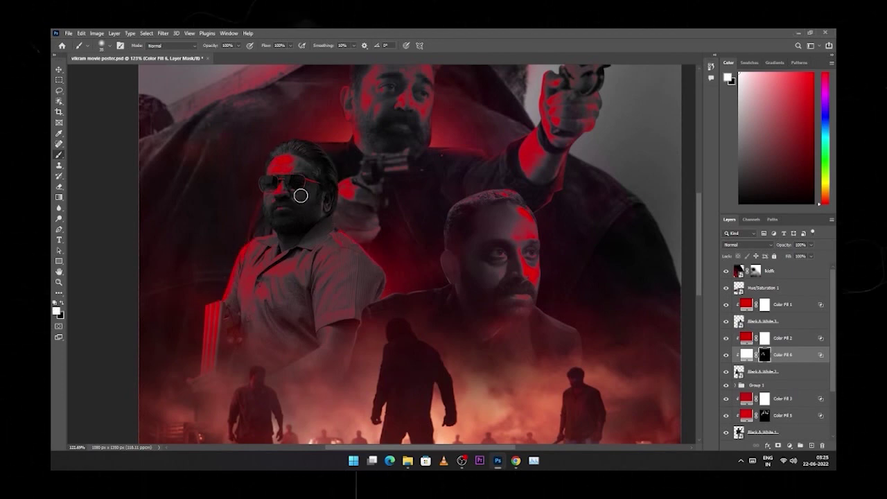
left_click_drag(313, 190, 303, 206)
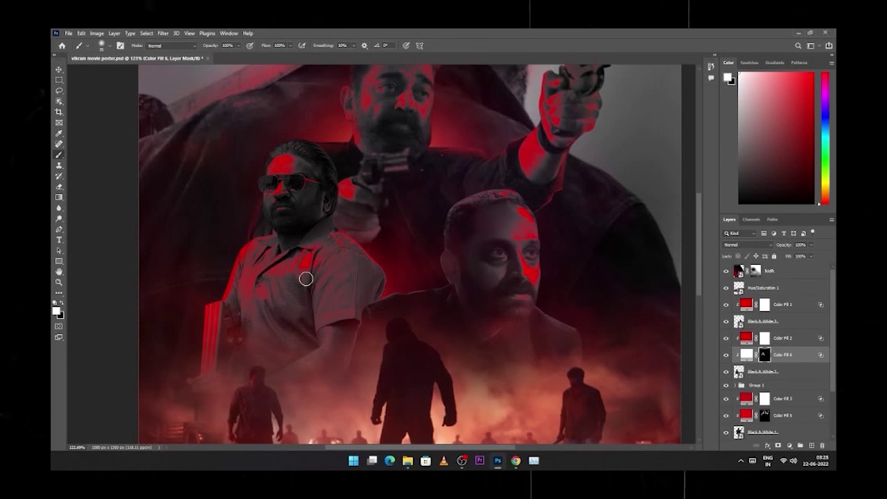
key("x")
left_click_drag(297, 178, 284, 166)
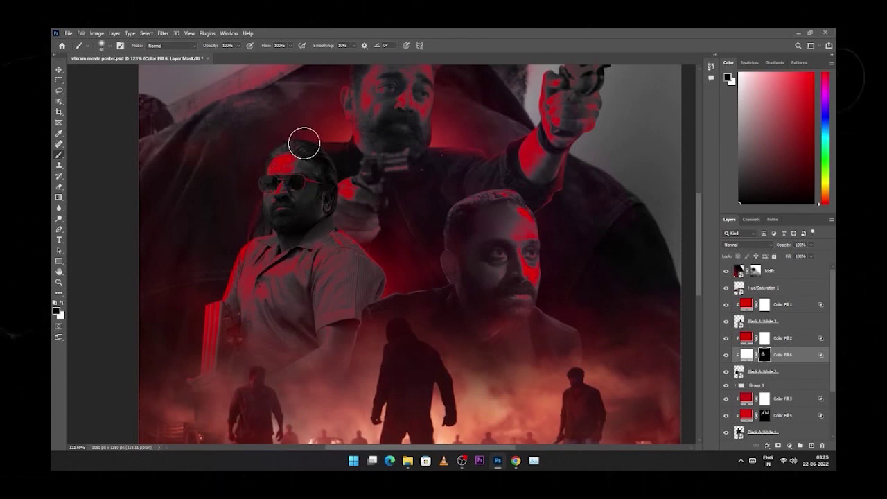
key("x")
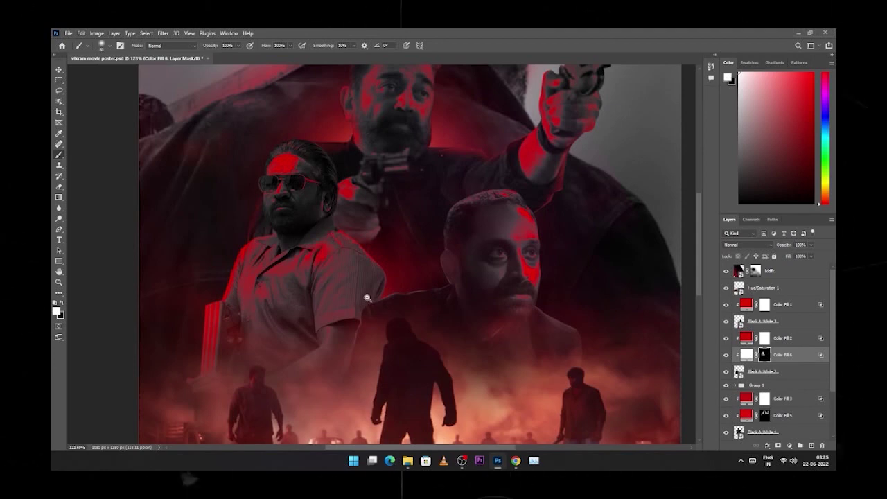
scroll(368, 297, "down", 5)
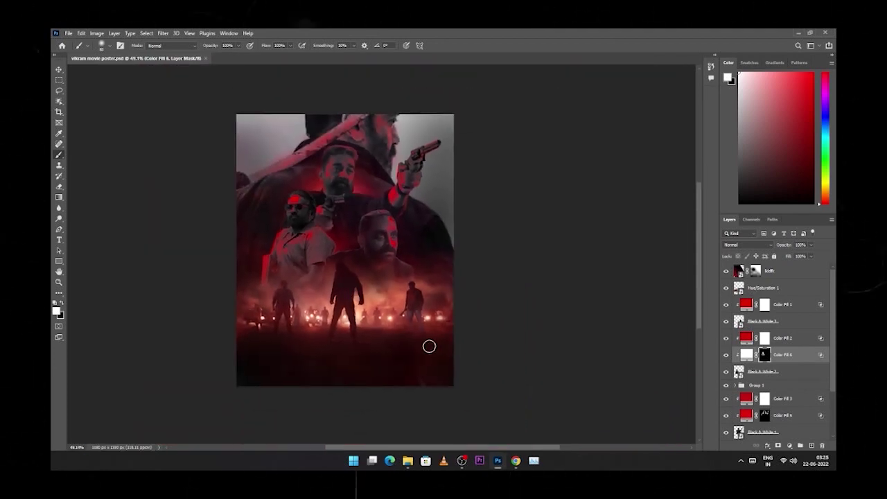
Place the Suriya poster image into the document at the top of the layer stack
key("alt+Tab")
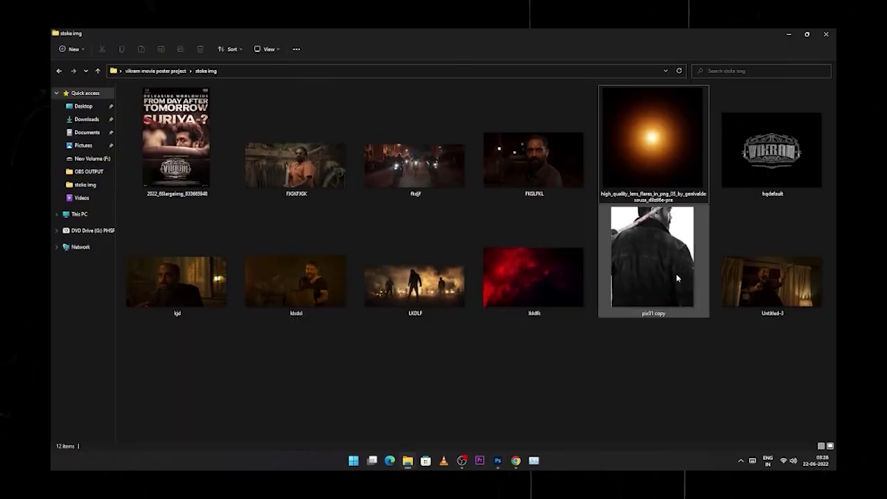
left_click_drag(177, 142, 355, 222)
key("alt+Tab")
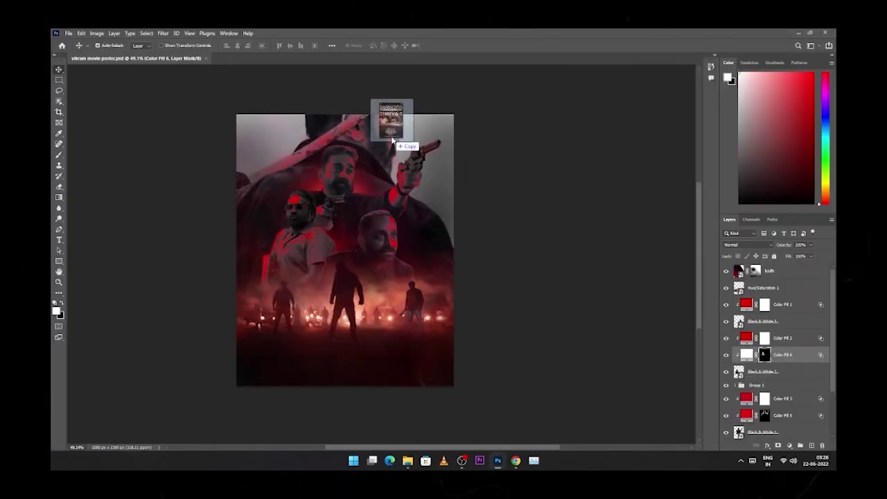
key("Return")
left_click_drag(732, 345, 771, 277)
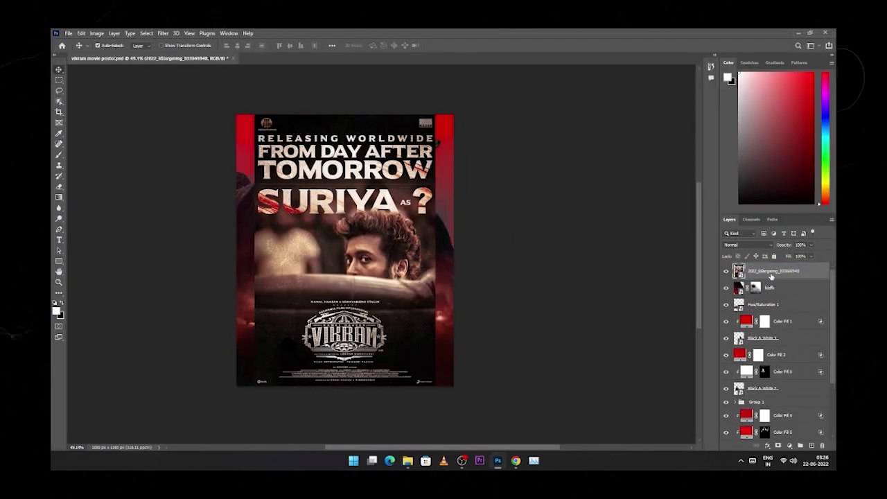
Copy the actor's face into its own layer, delete the full poster, and move the face to the bottom
key("m")
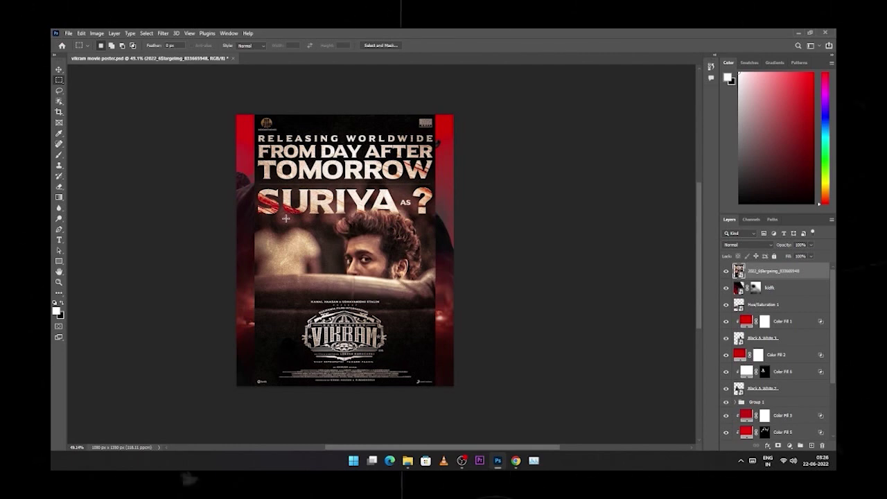
left_click_drag(285, 219, 434, 282)
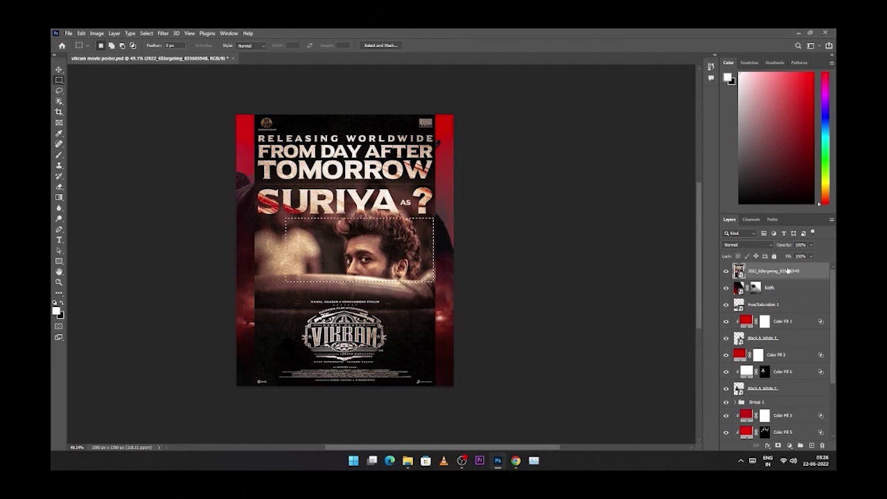
key("ctrl+j")
left_click(745, 291)
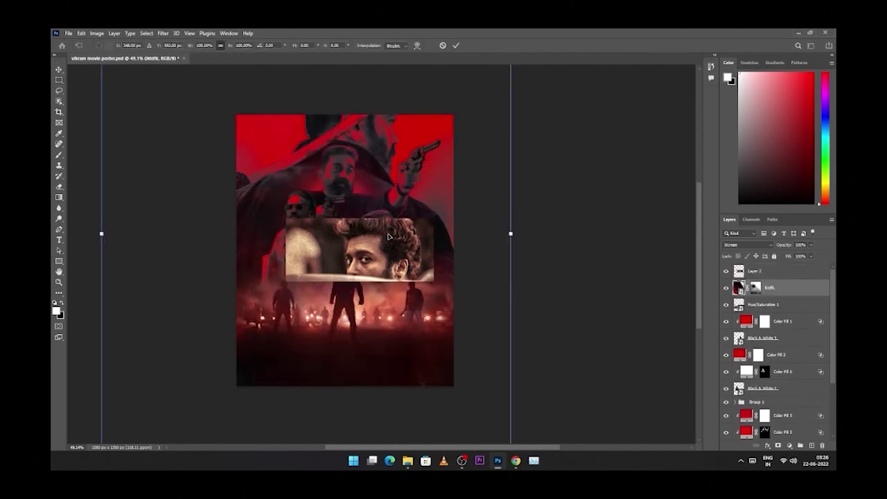
key("alt+bracketright")
key("ctrl+t")
left_click_drag(386, 246, 356, 350)
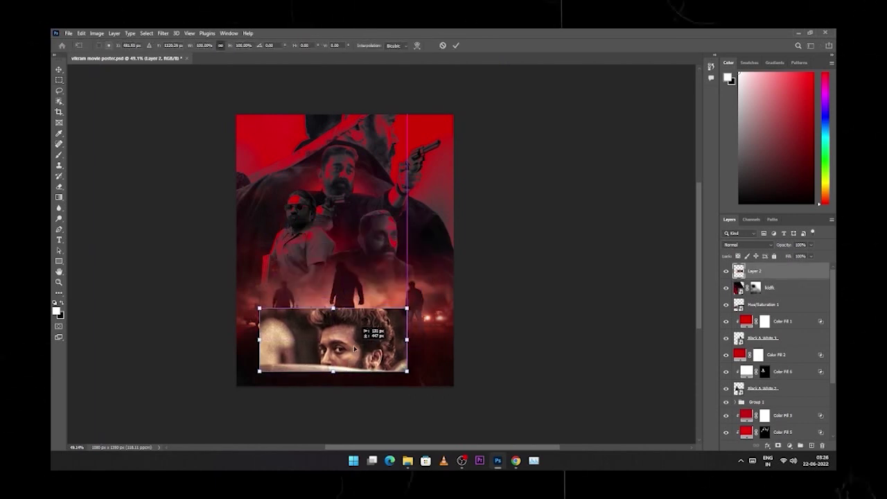
key("Return")
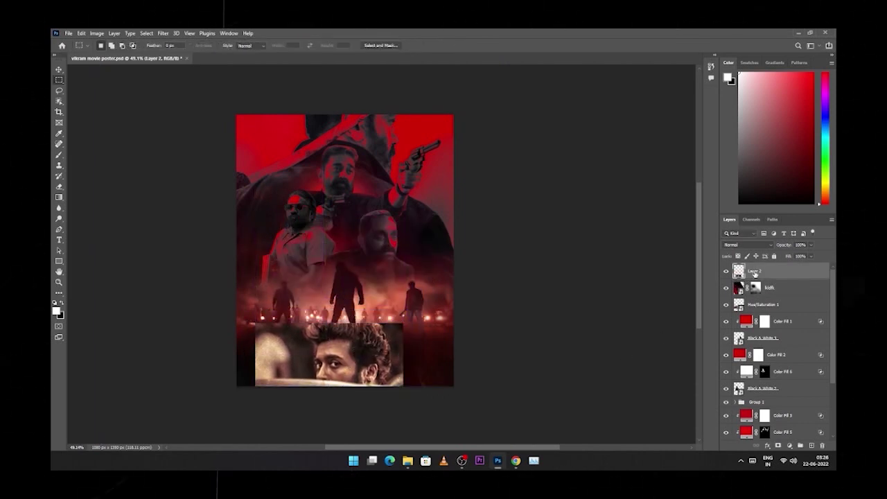
Mask the face layer and paint black to fade its edges into the dark smoke
left_click(779, 446)
key("b")
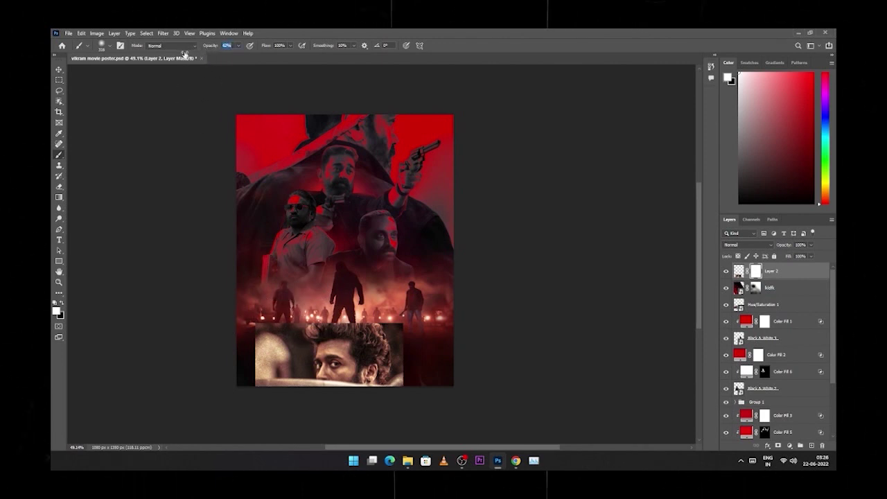
key("x")
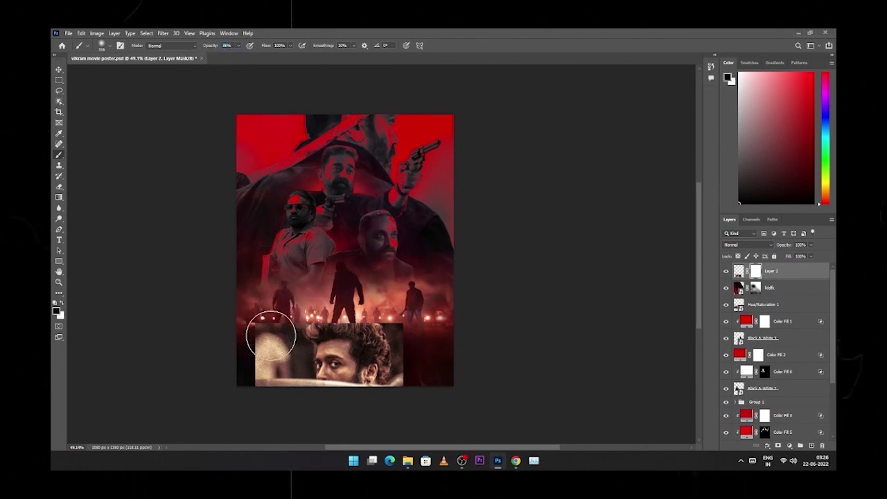
mouse_move(271, 337)
left_mouse_down()
mouse_move(283, 396)
mouse_move(255, 378)
left_mouse_up()
key("bracketright")
key("bracketright")
key("bracketright")
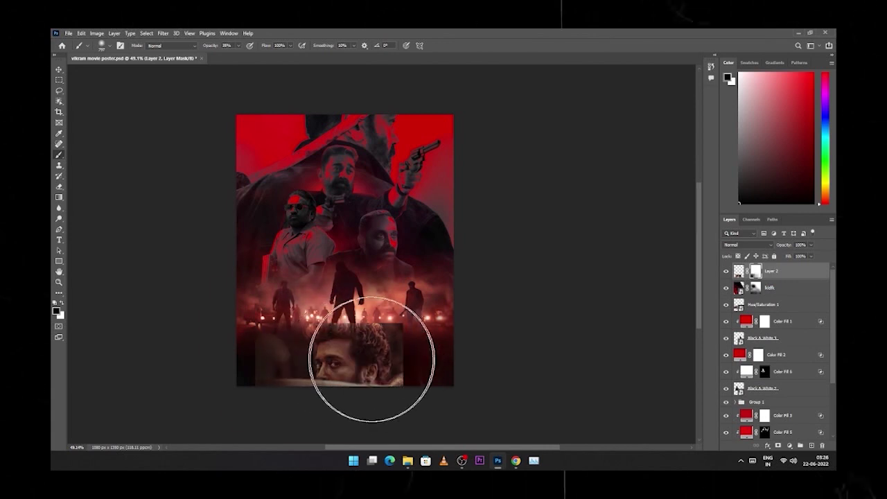
mouse_move(368, 368)
left_mouse_down()
mouse_move(348, 372)
mouse_move(321, 308)
left_mouse_up()
key("ctrl+z")
key("bracketleft")
key("bracketleft")
key("bracketleft")
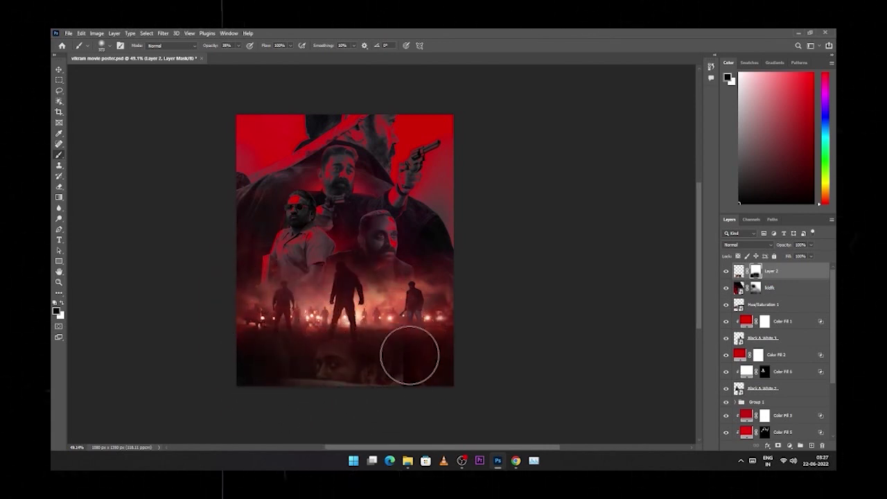
mouse_move(406, 356)
left_mouse_down()
mouse_move(418, 386)
mouse_move(433, 381)
left_mouse_up()
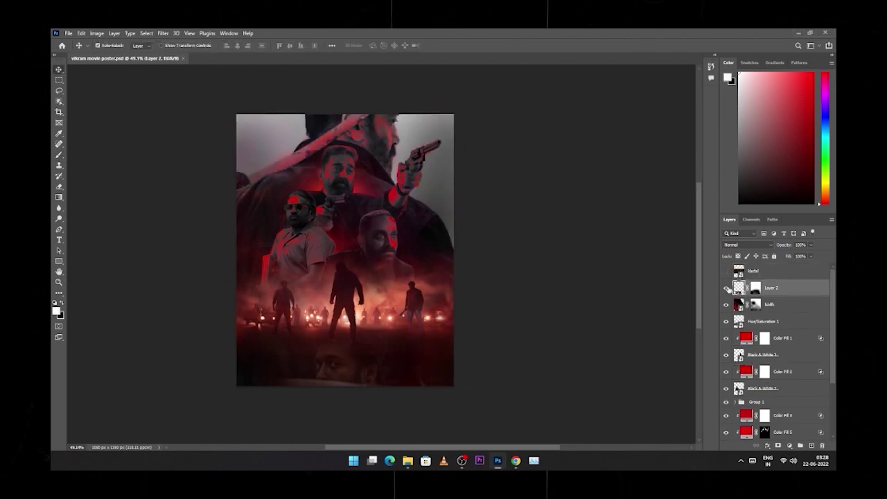
Place the kbdsl lone-man image, scaling and positioning it along the poster's bottom
key("alt+Tab")
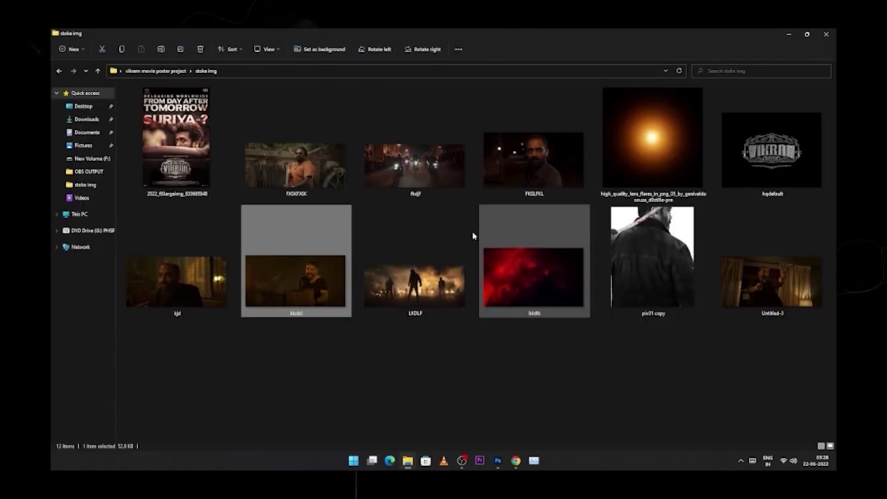
left_click_drag(296, 281, 324, 325)
key("alt+Tab")
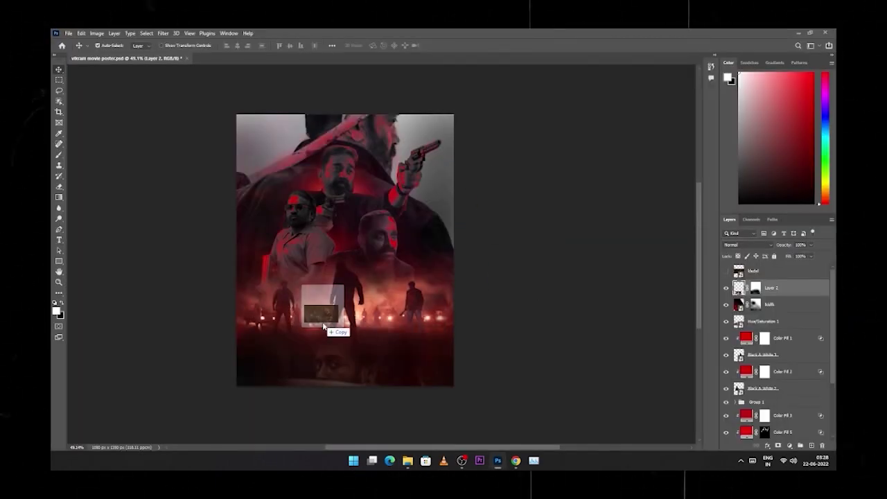
left_click_drag(363, 212, 406, 312)
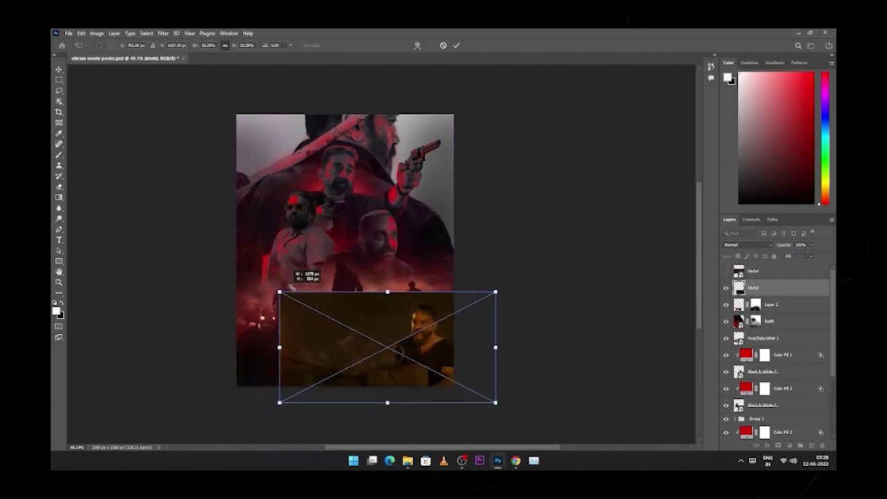
left_click_drag(292, 286, 340, 322)
left_click_drag(433, 346, 420, 343)
key("Return")
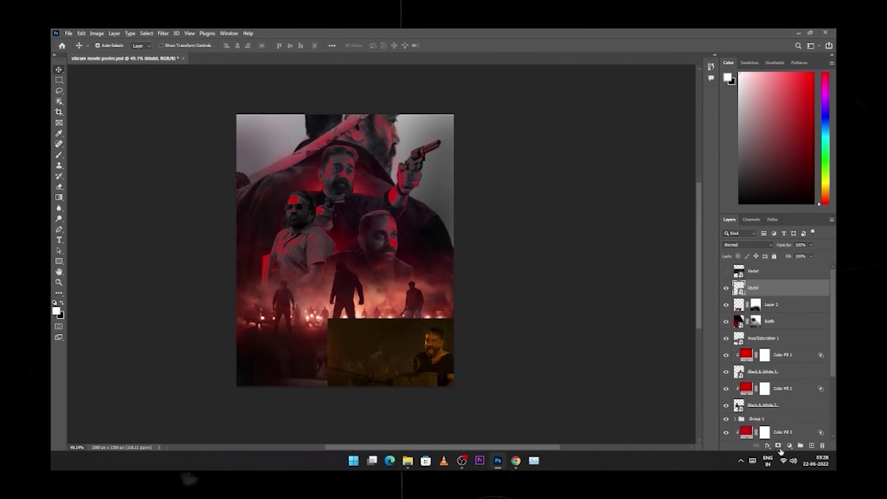
Mask the kbdsl layer, painting black over its top-left edge and lower-right bright figure
left_click(778, 446)
key("b")
mouse_move(356, 312)
left_mouse_down()
mouse_move(357, 366)
mouse_move(372, 370)
mouse_move(356, 291)
mouse_move(437, 298)
mouse_move(458, 313)
left_mouse_up()
mouse_move(482, 388)
left_mouse_down()
mouse_move(436, 360)
mouse_move(586, 396)
mouse_move(441, 370)
mouse_move(551, 420)
left_mouse_up()
Place the fkdjf bikers image at the lower left and mask its top edge into the smoke
key("alt+Tab")
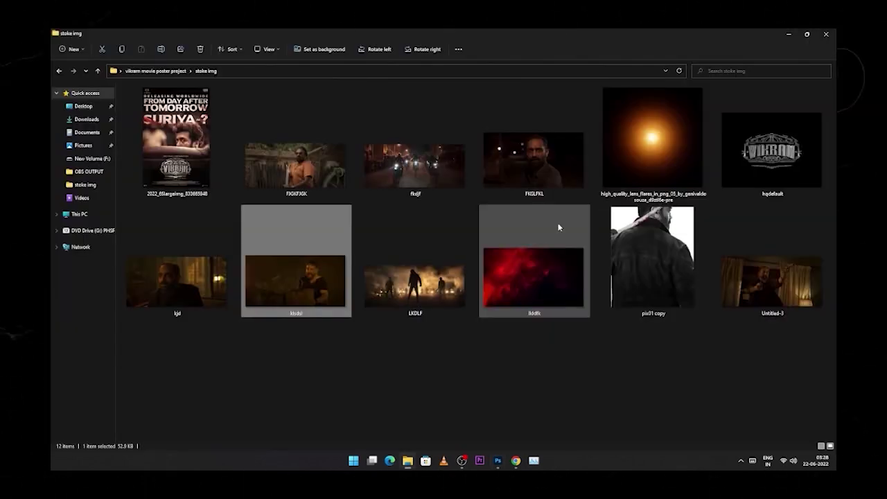
left_click(400, 179)
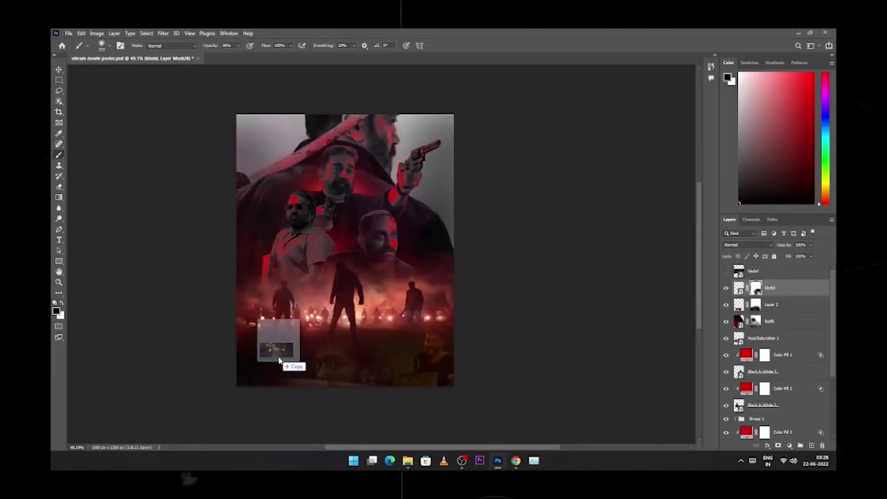
mouse_move(400, 179)
left_mouse_down()
mouse_move(273, 377)
mouse_move(283, 375)
left_mouse_up()
key("Return")
key("b")
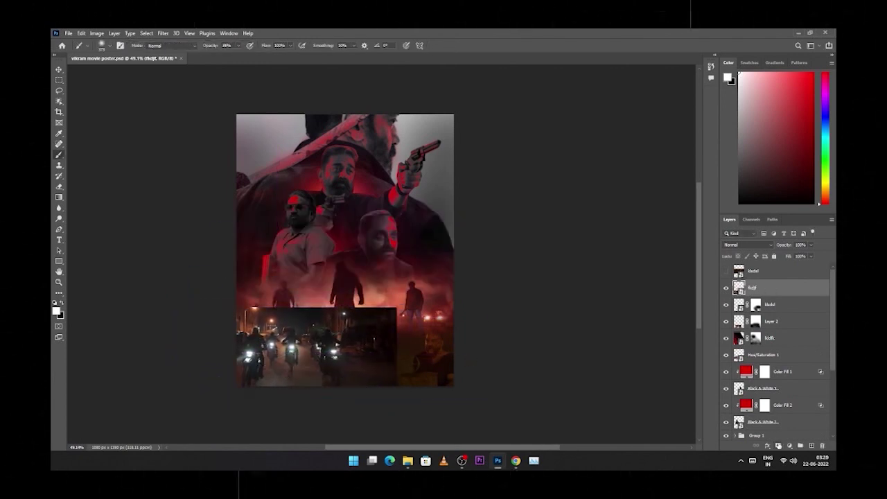
left_click(778, 445)
mouse_move(268, 303)
left_mouse_down()
mouse_move(293, 301)
mouse_move(268, 311)
mouse_move(289, 297)
mouse_move(392, 311)
mouse_move(364, 370)
mouse_move(326, 357)
mouse_move(270, 381)
mouse_move(217, 348)
mouse_move(339, 372)
mouse_move(366, 406)
left_mouse_up()
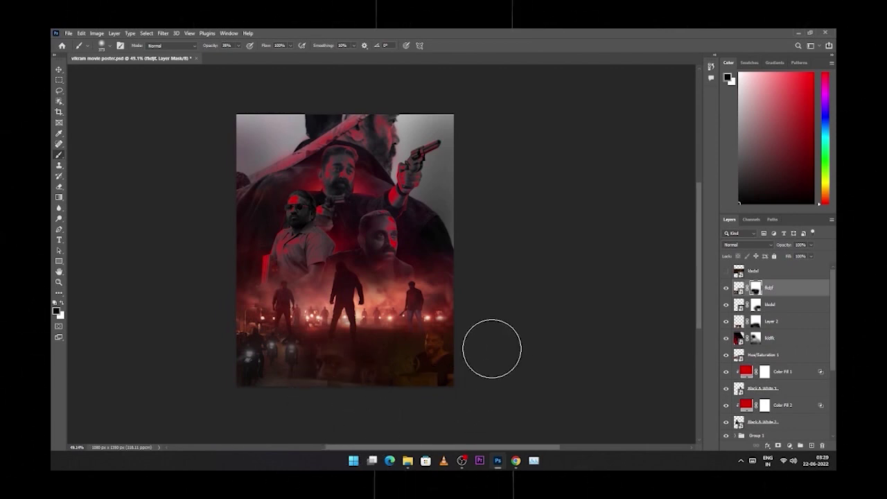
key("x")
key("v")
left_click(447, 362)
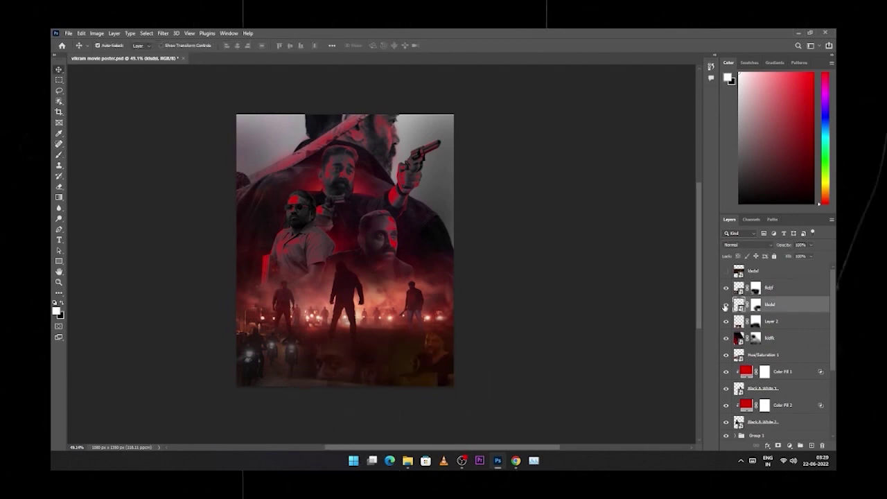
Add a clipped Hue/Saturation adjustment shifting the kbdsl image's hue
left_click(789, 445)
left_click(790, 370)
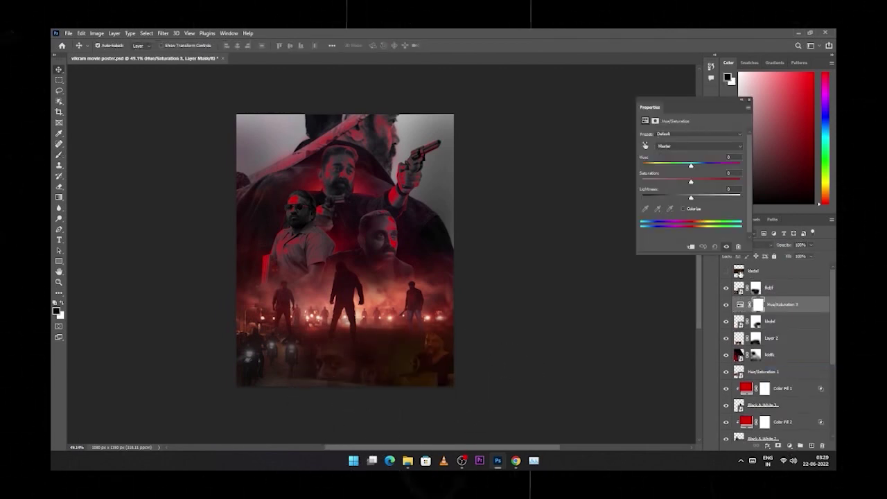
left_click_drag(691, 166, 690, 166)
key("ctrl+alt+g")
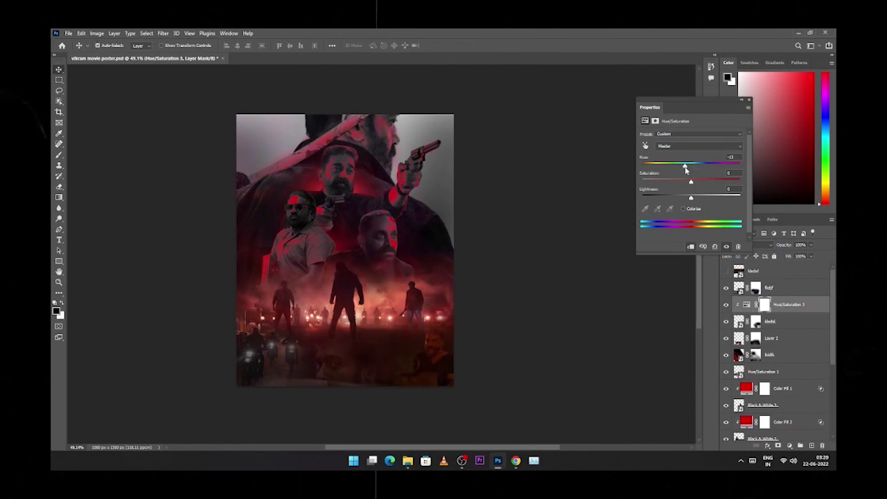
left_click(749, 100)
left_click(340, 368)
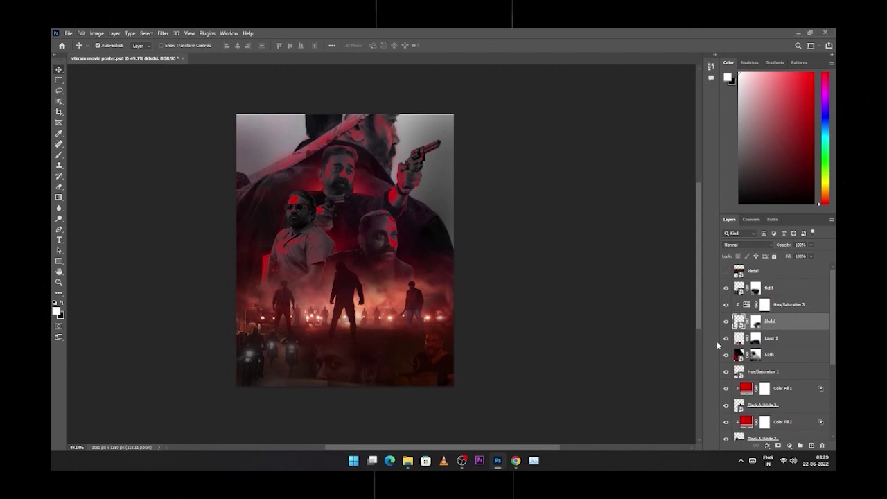
Add a clipped Hue/Saturation adjustment above Layer 2, the face image
left_click(738, 338)
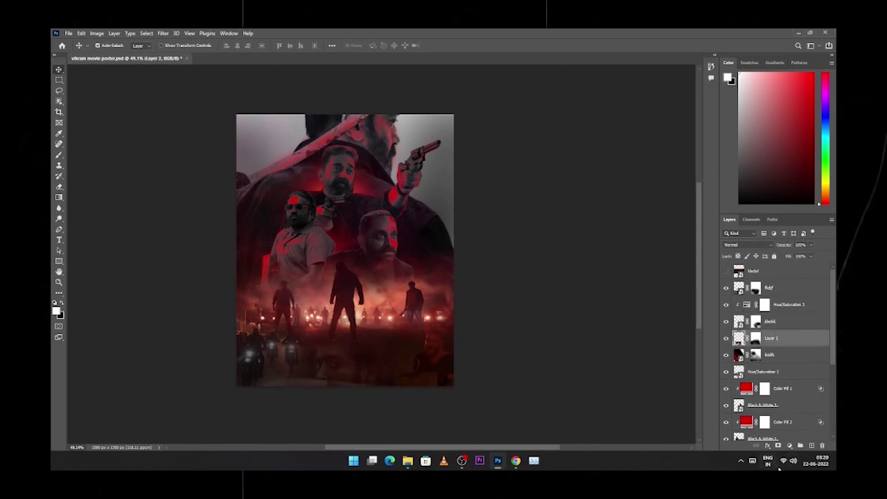
left_click(789, 446)
left_click(790, 360)
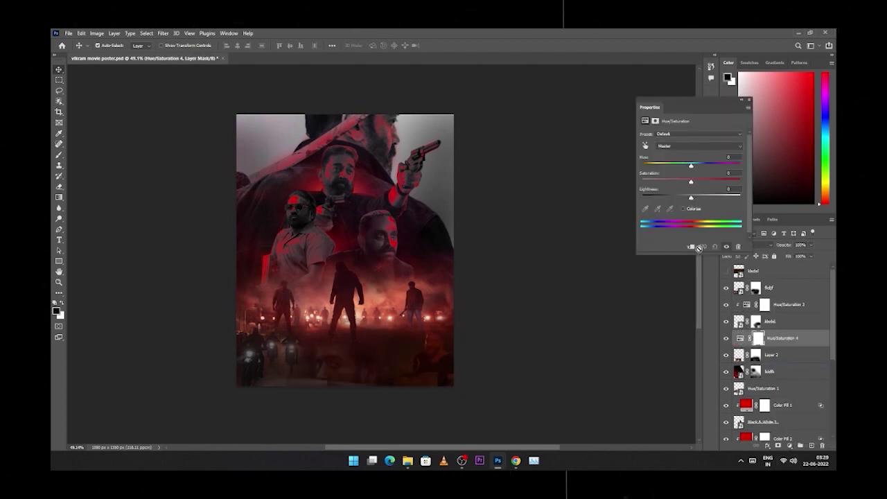
key("ctrl+alt+g")
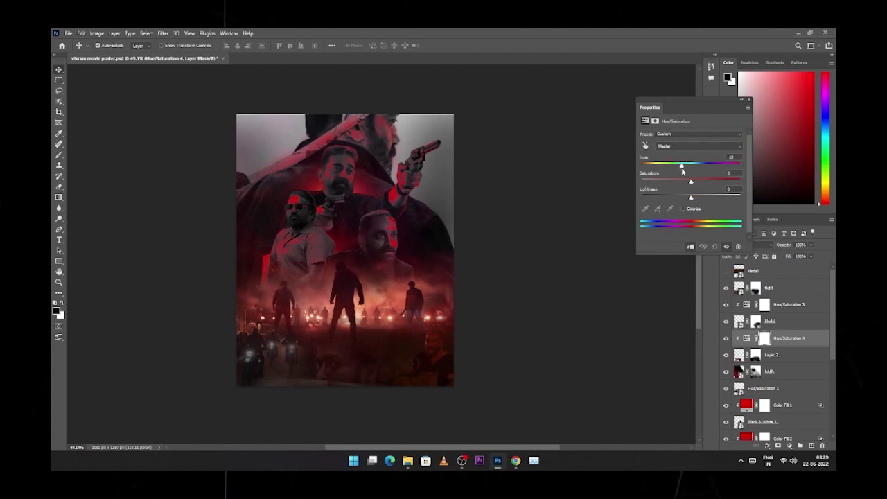
left_click(749, 101)
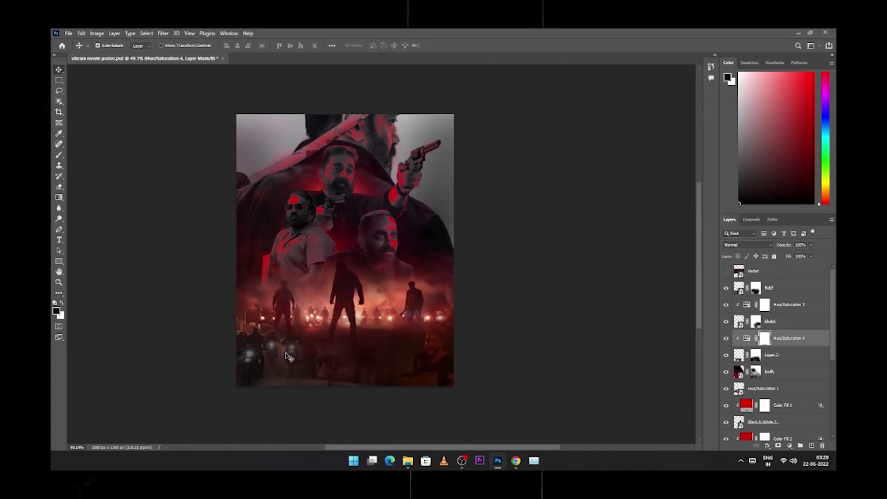
Add a Hue/Saturation adjustment above the bikers layer with hue -27
left_click(364, 401)
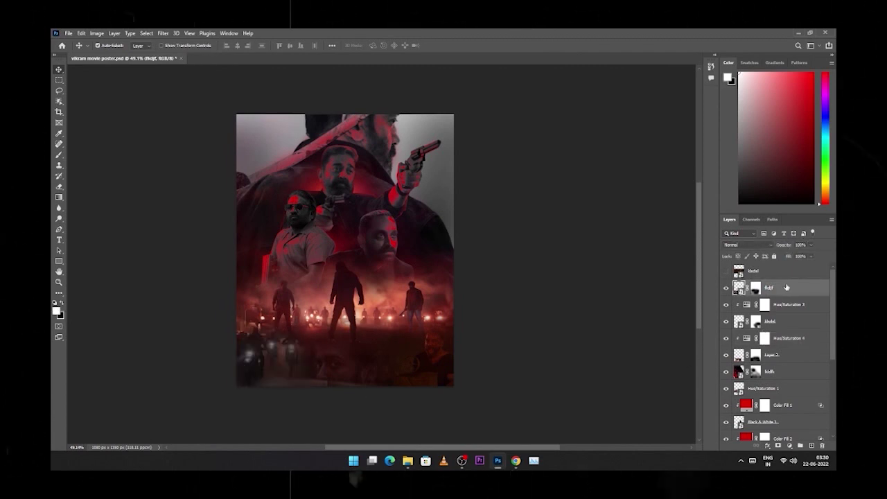
left_click(788, 447)
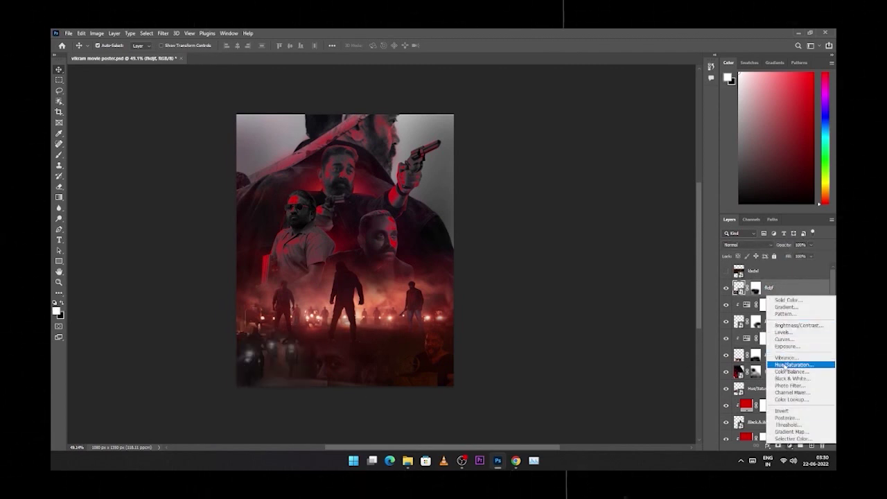
left_click(780, 362)
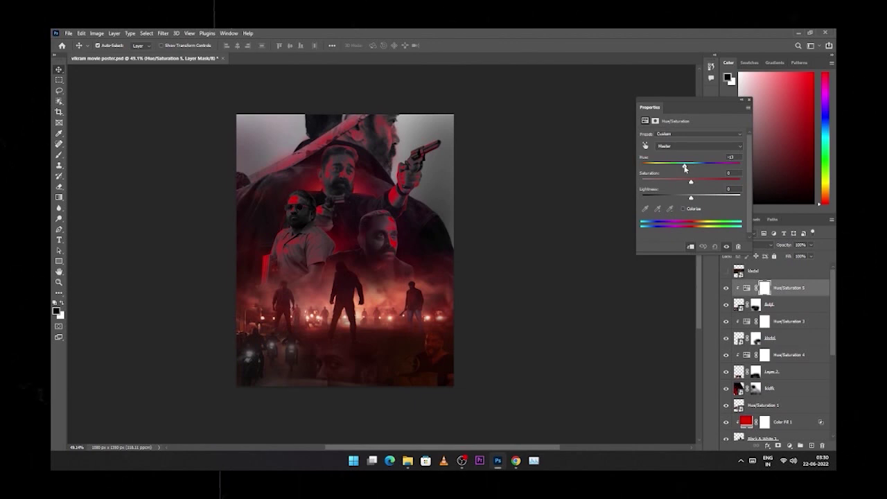
left_click_drag(673, 171, 677, 170)
left_click(589, 297)
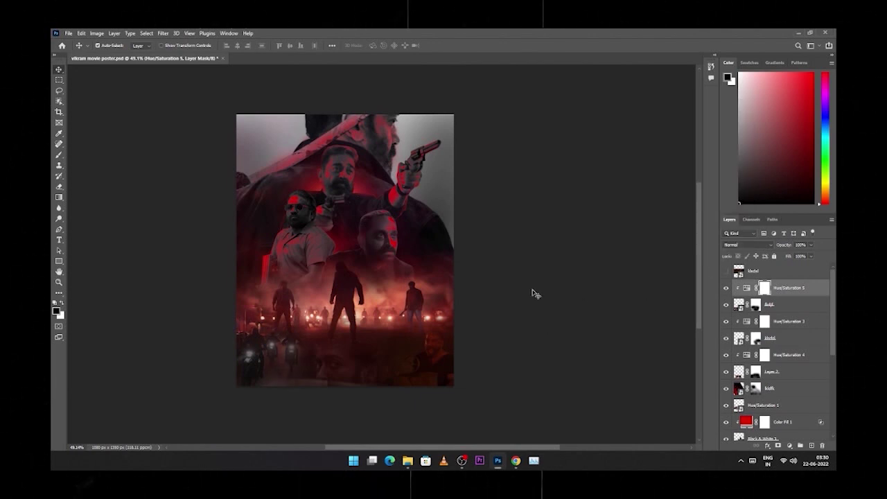
Paint black on the fsdjf layer mask over the bright lights at the bottom-left
key("b")
left_click(756, 304)
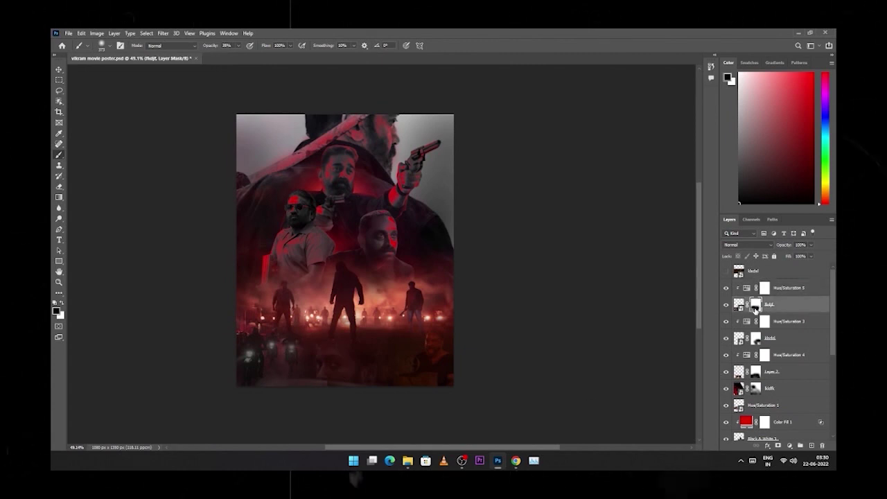
left_click_drag(244, 355, 253, 367)
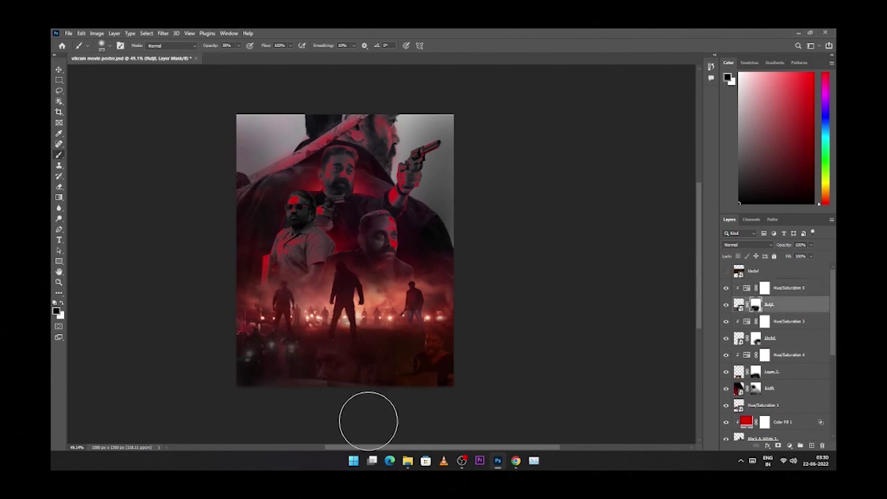
key("v")
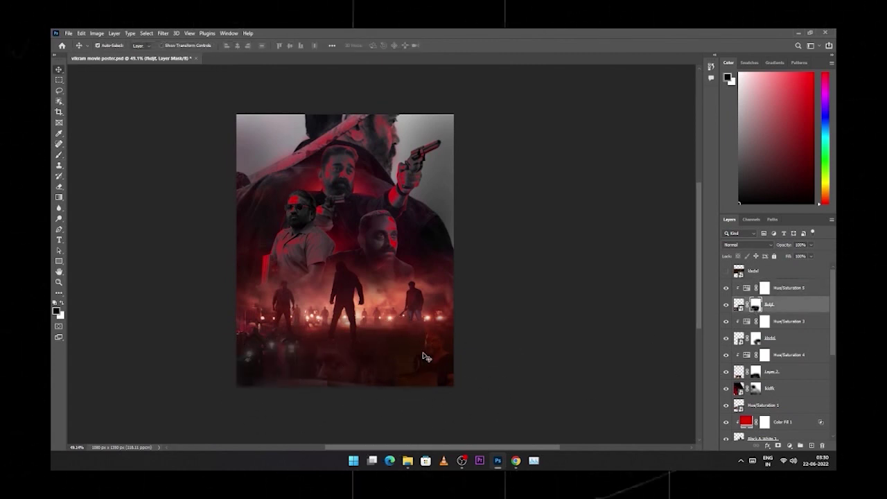
key("alt+Tab")
key("alt+Tab")
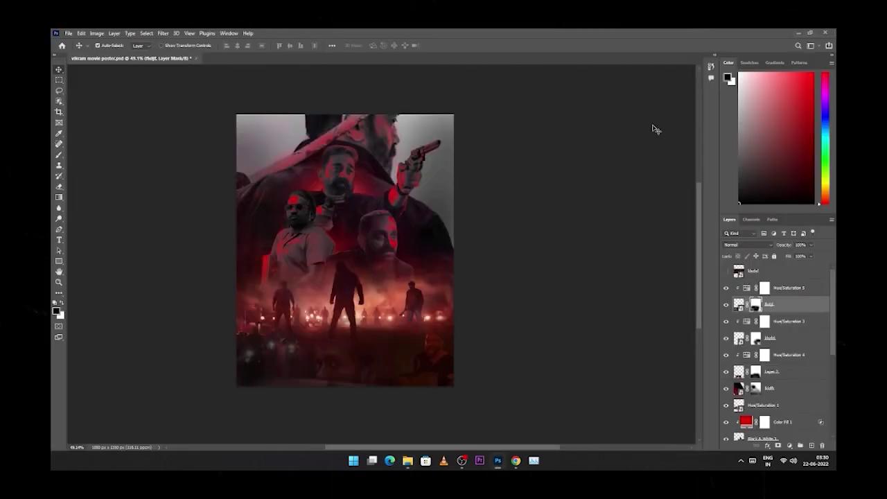
Bring in the hqdefault VIKRAM logo and scale it down lower on the poster
key("alt+Tab")
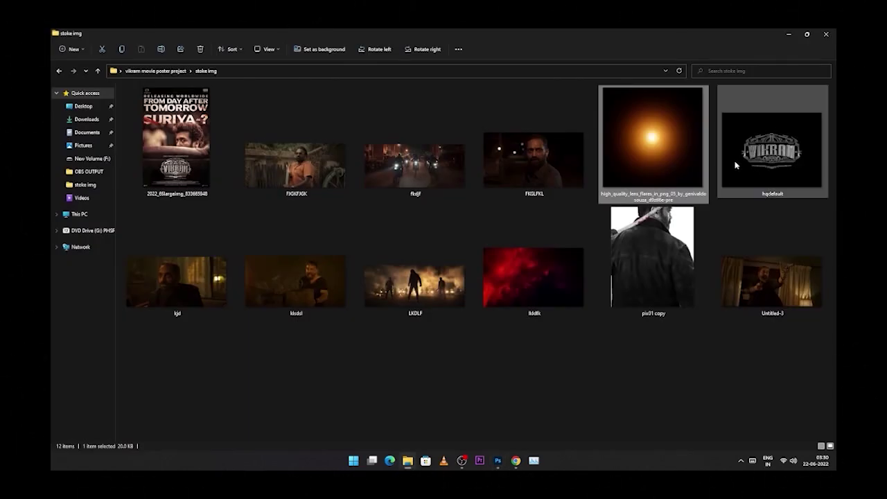
key("alt+Tab")
left_click_drag(506, 362, 326, 287)
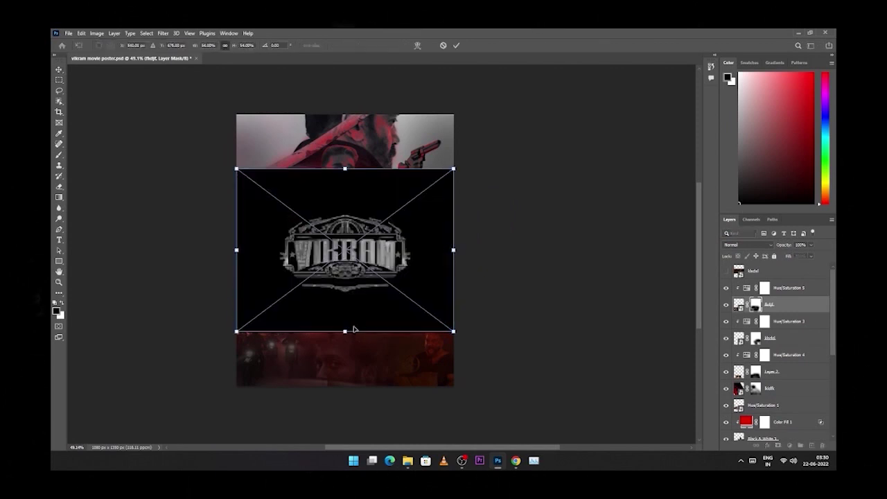
left_click_drag(360, 238, 340, 254)
left_click_drag(298, 284, 356, 337)
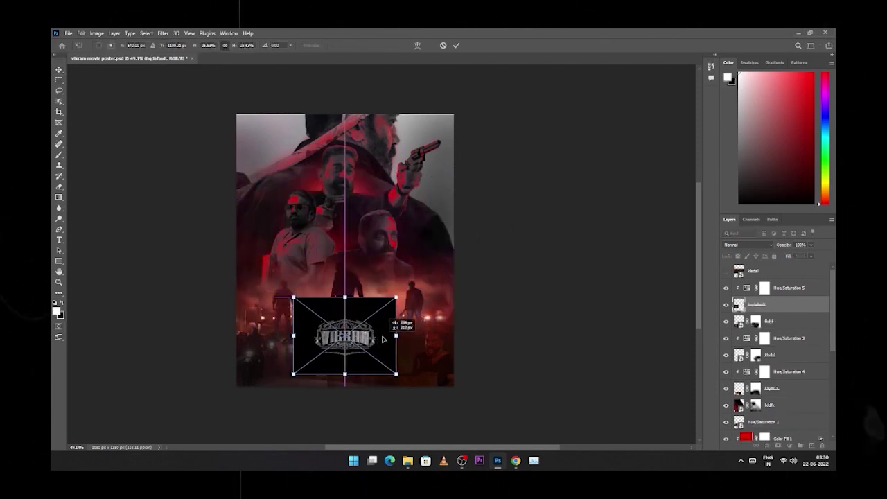
key("Return")
Set the logo layer to Screen blend mode and move it to the bottom centre
left_click(746, 245)
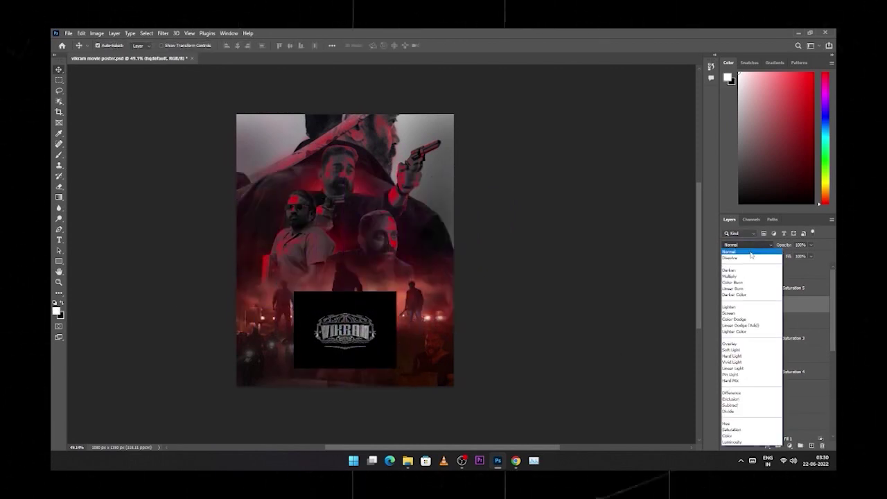
left_click(745, 311)
left_click_drag(345, 332, 358, 353)
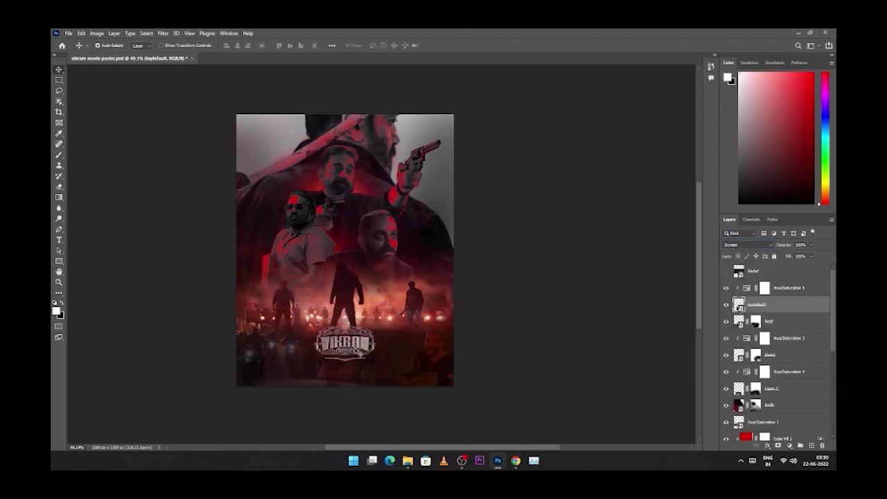
left_click(478, 312)
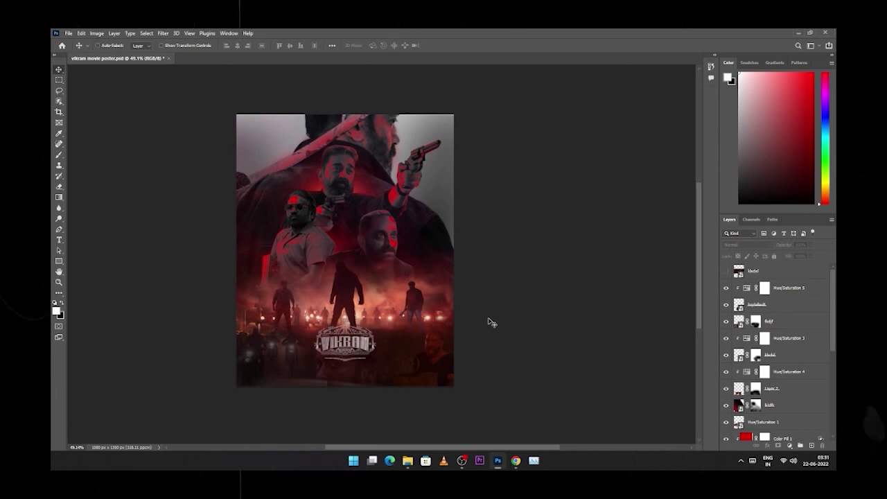
Review the layer stack, selecting the kldfk and hqdefault layers and toggling Hue/Saturation 1
left_click(417, 324)
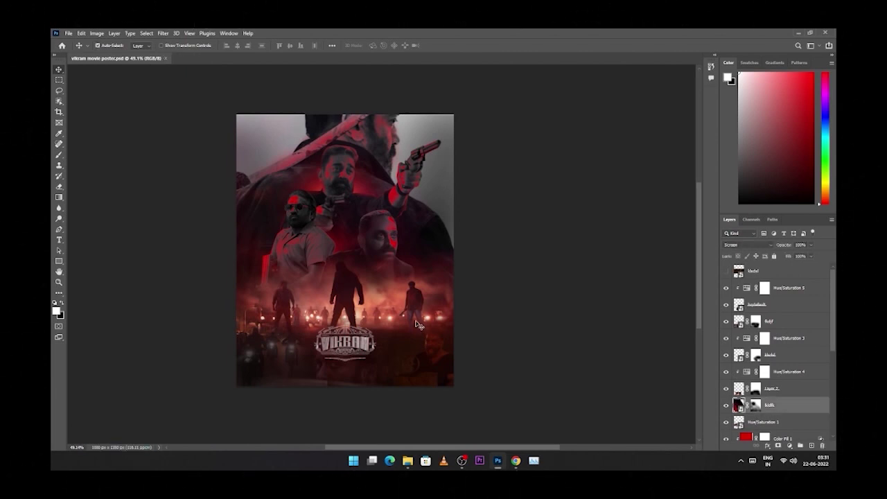
scroll(727, 404, "down", 2)
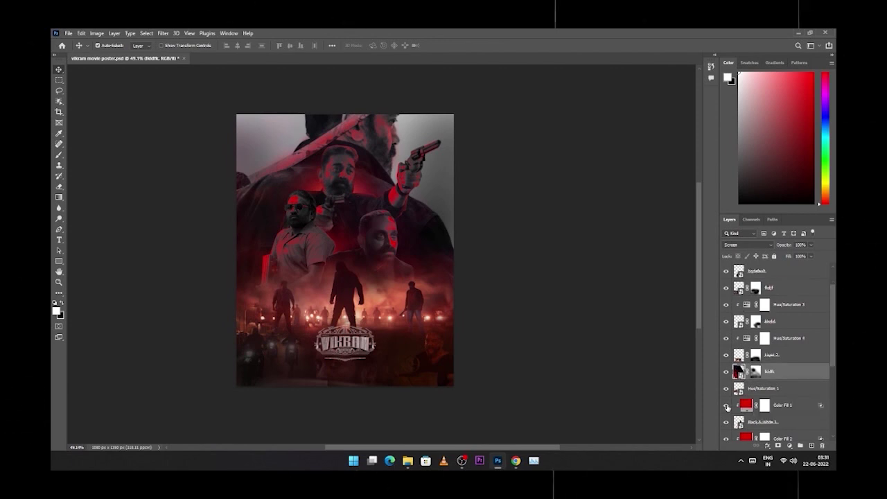
scroll(727, 408, "down", 2)
scroll(744, 416, "up", 3)
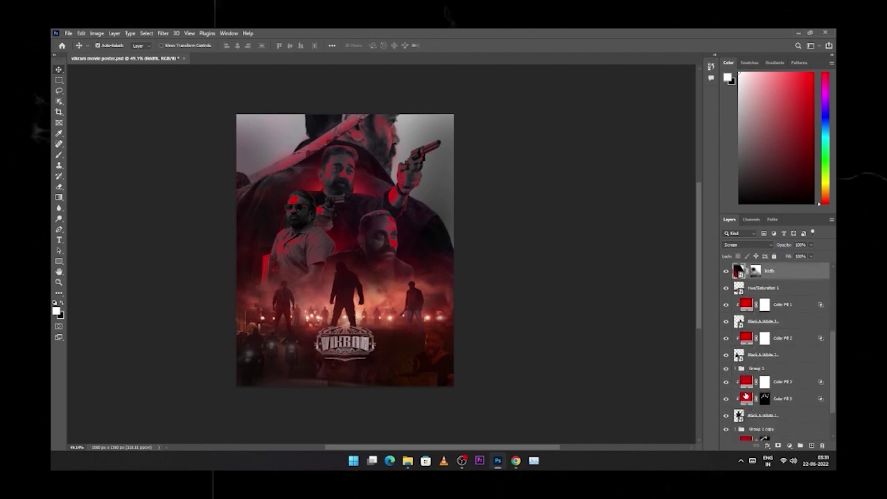
left_click(388, 317)
scroll(746, 388, "down", 2)
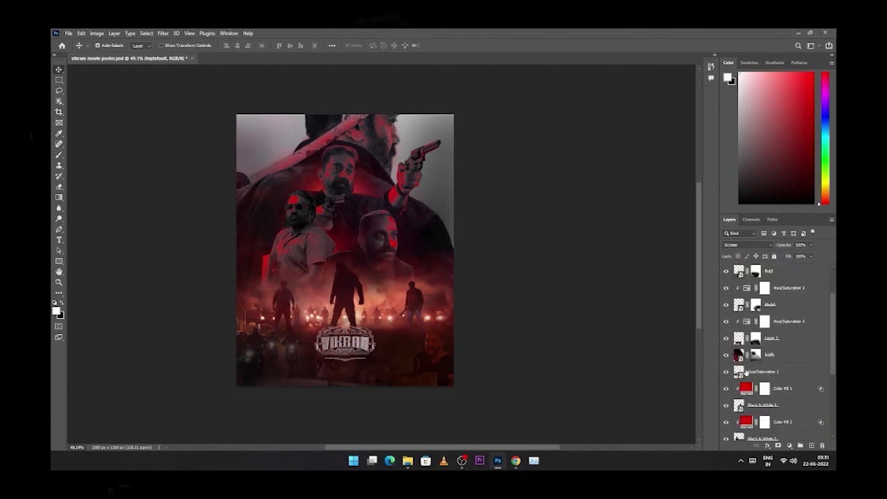
scroll(738, 368, "down", 1)
scroll(732, 350, "down", 2)
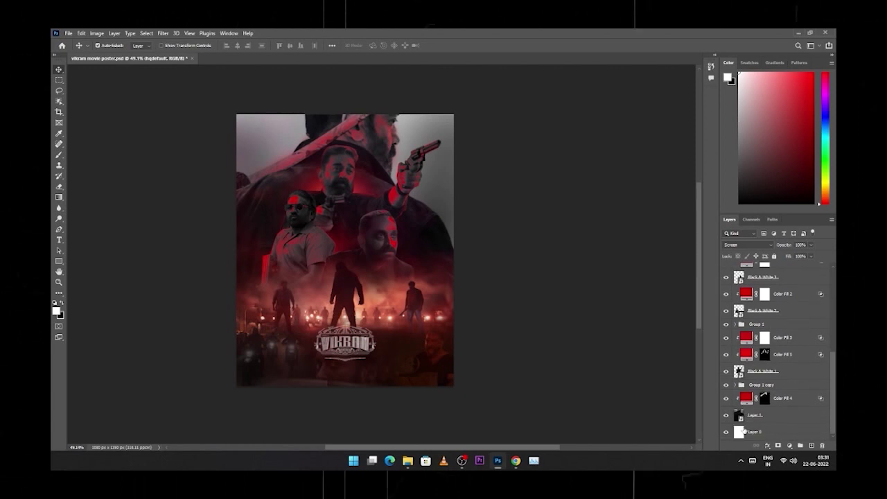
scroll(727, 274, "up", 1)
left_click(726, 278)
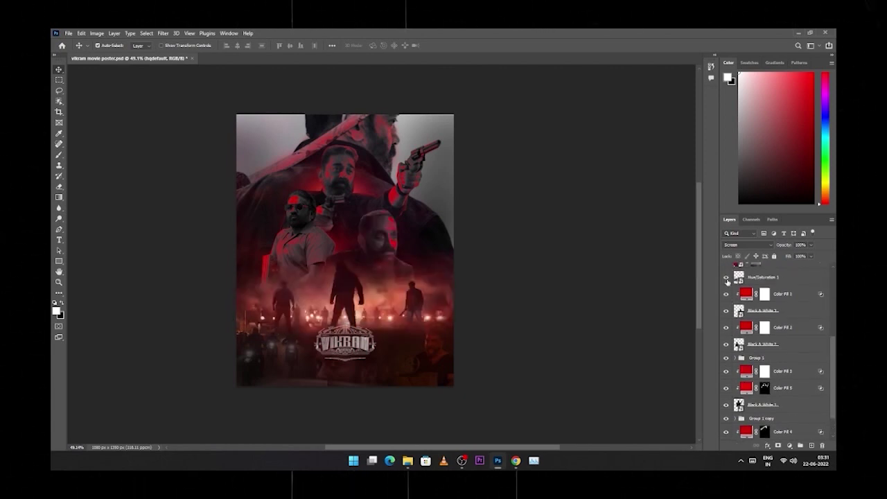
Add a +0.22 Exposure layer with inverted mask, painting white glow around the crowd
left_click(790, 445)
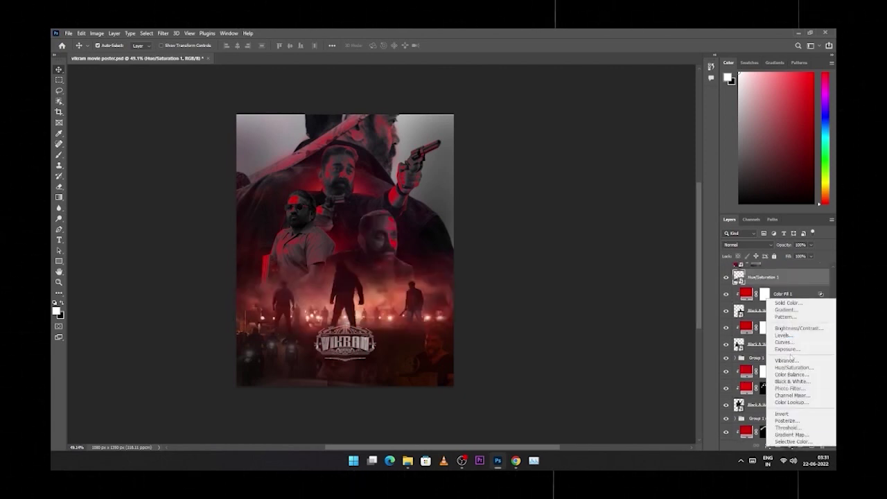
left_click(788, 346)
left_click_drag(691, 157, 708, 157)
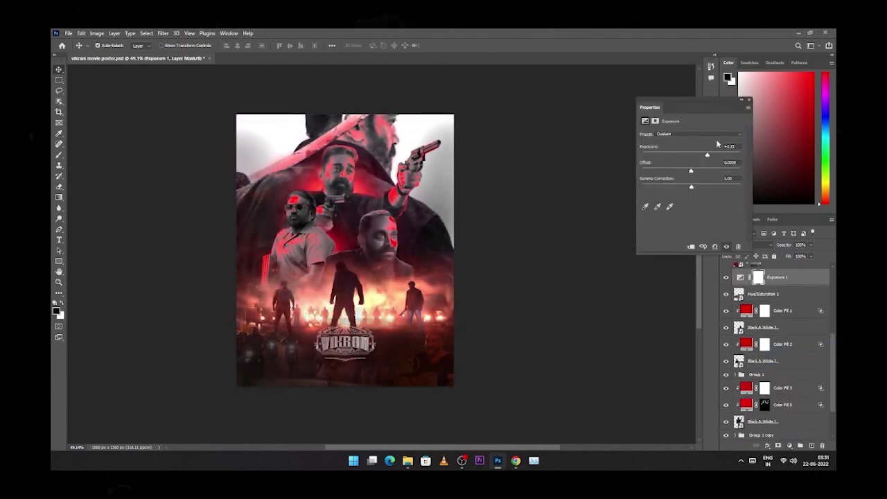
left_click(749, 102)
key("ctrl+i")
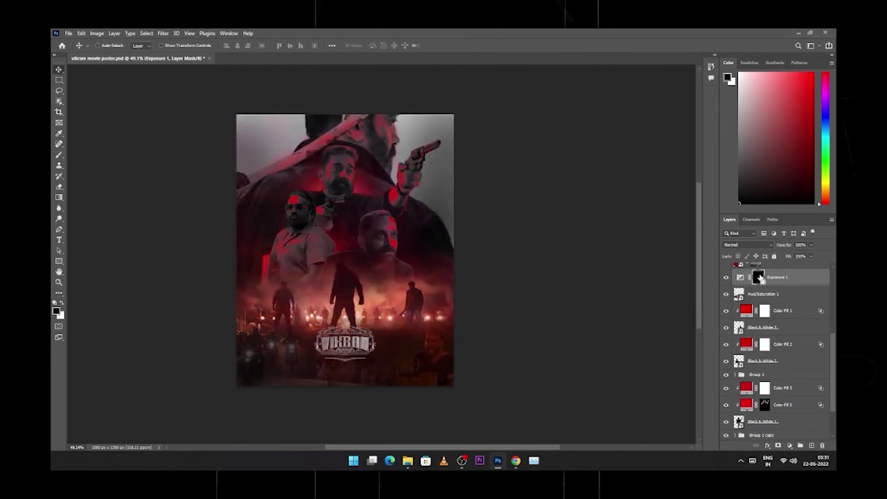
key("b")
key("x")
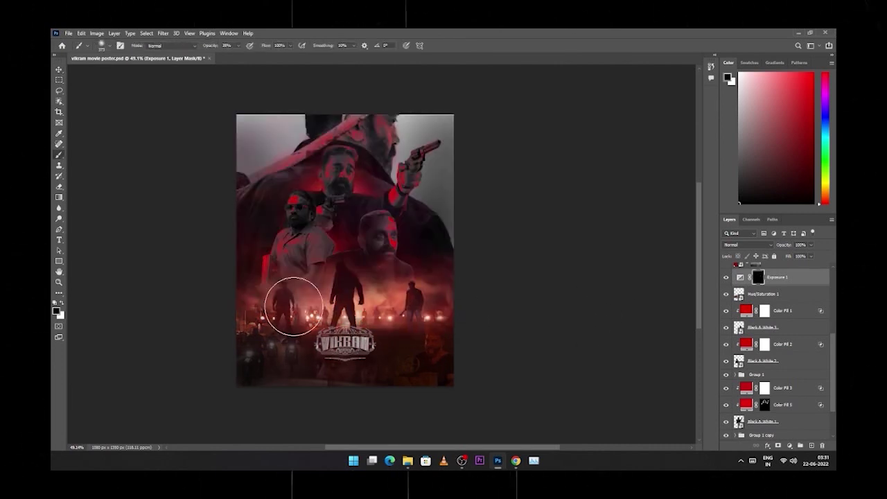
mouse_move(284, 311)
left_mouse_down()
mouse_move(436, 317)
mouse_move(371, 321)
left_mouse_up()
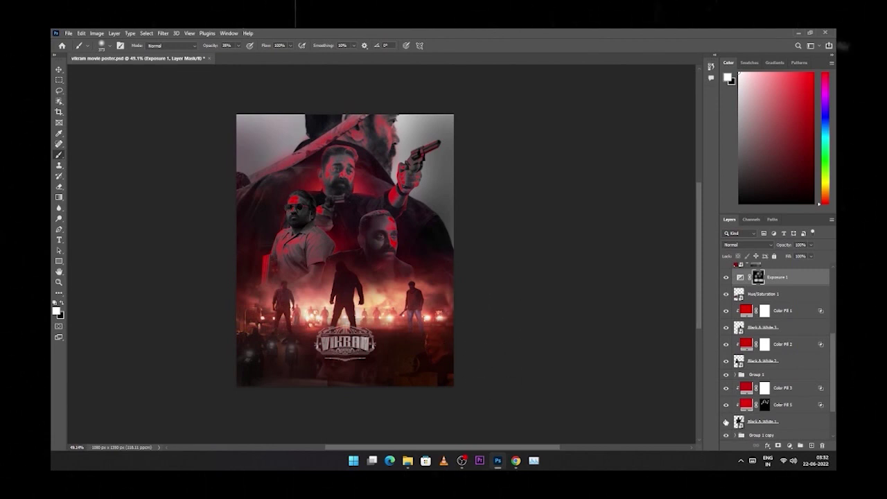
Add a Curves layer above Layer 1 with the top-right point dragged down to darken highlights
scroll(776, 360, "down", 3)
left_click(763, 415)
left_click(789, 445)
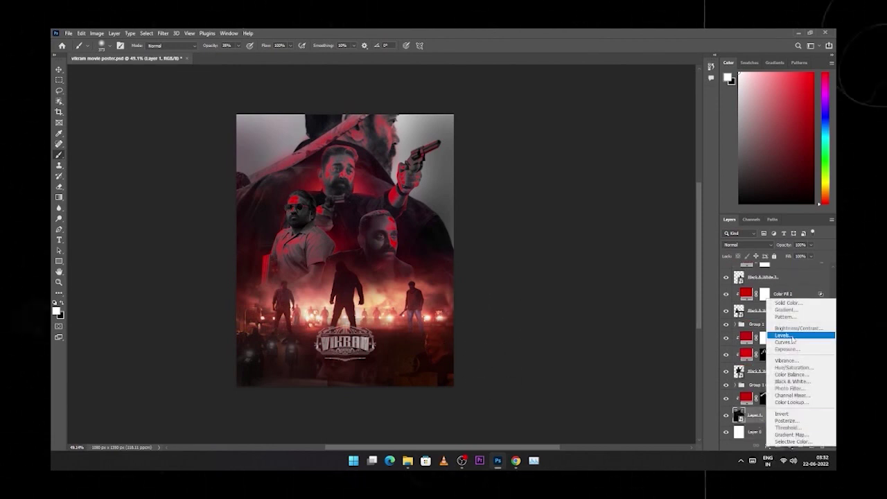
left_click(797, 342)
left_click_drag(740, 154, 766, 186)
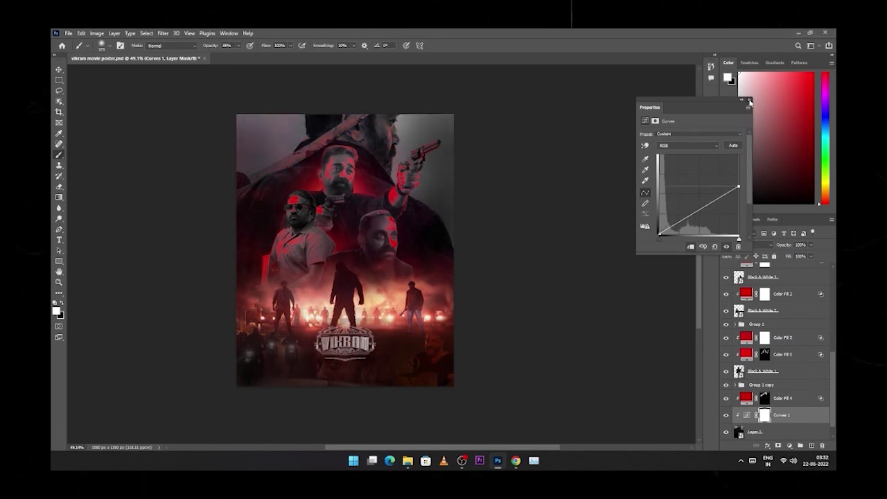
left_click(749, 102)
key("v")
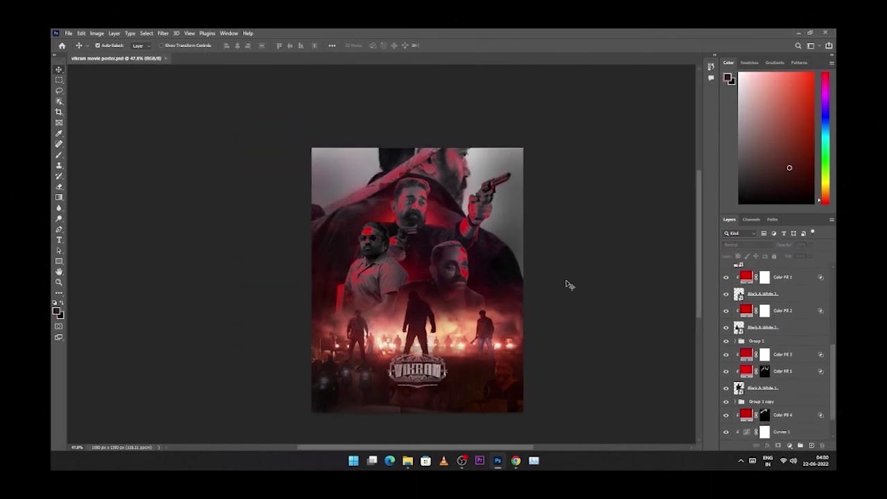
scroll(743, 311, "up", 2)
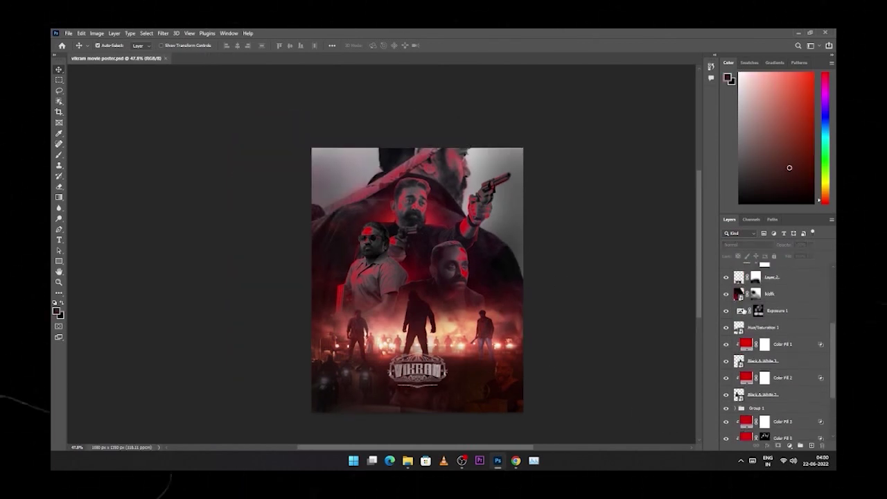
scroll(744, 312, "up", 2)
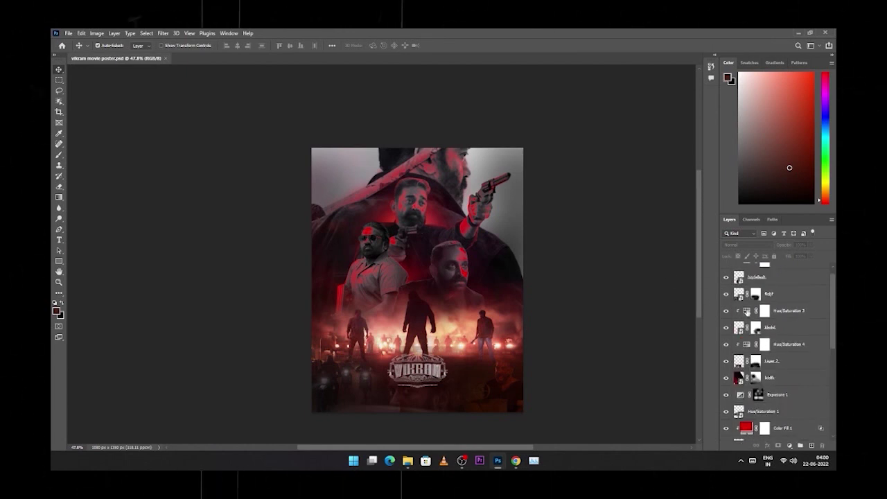
Change Color Fill 1, 2 and 3 to orange-red (R 208, G 75, B 22)
double_click(744, 344)
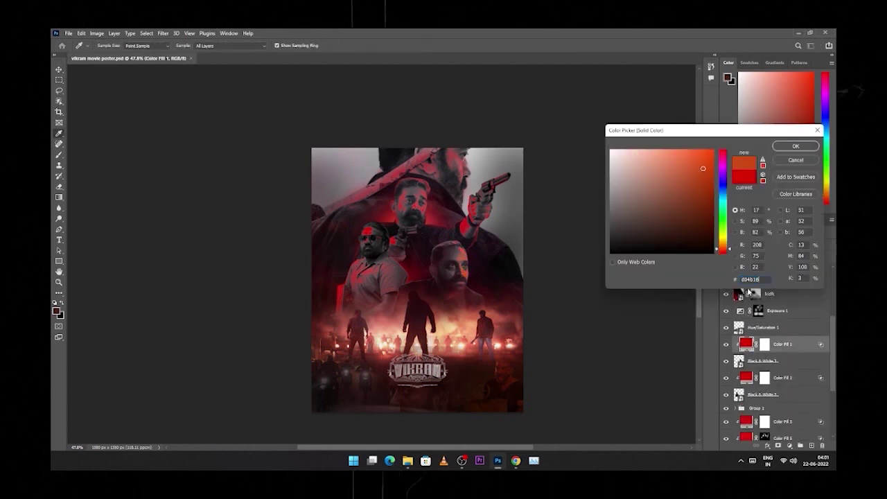
key("Return")
double_click(755, 343)
key("Return")
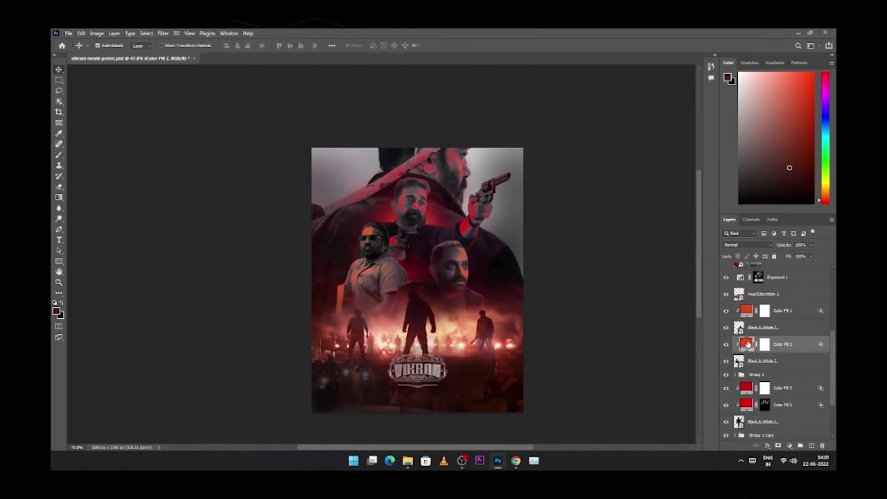
scroll(746, 350, "down", 2)
left_click(746, 353)
double_click(746, 353)
key("Return")
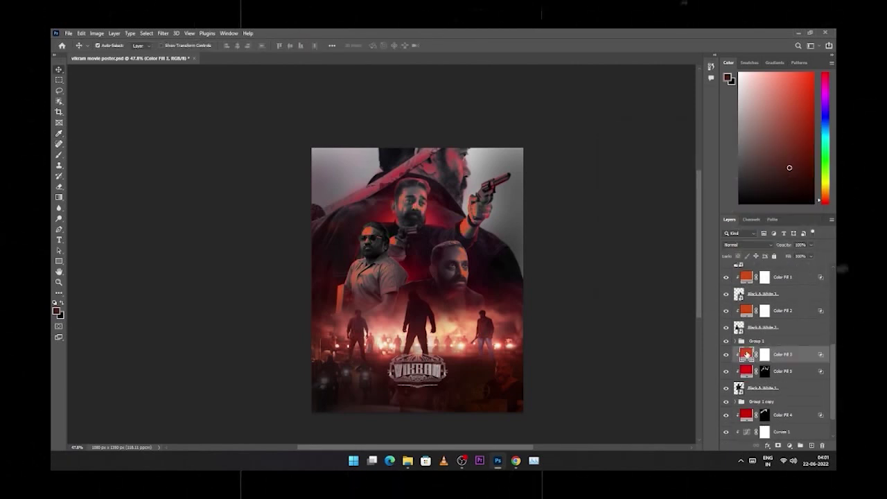
Change Color Fill 5 and 4 to the same orange-red fill colour
scroll(746, 354, "down", 1)
double_click(747, 354)
left_click(747, 337)
key("Return")
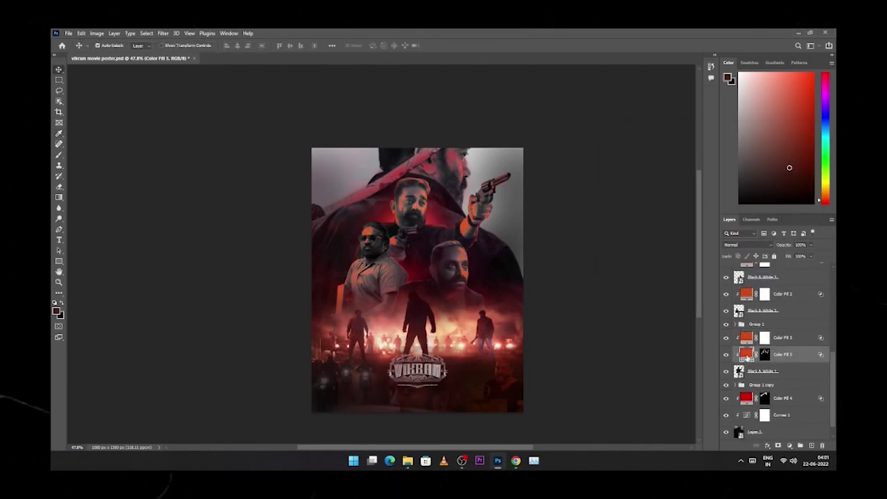
scroll(746, 354, "down", 1)
double_click(746, 381)
key("Return")
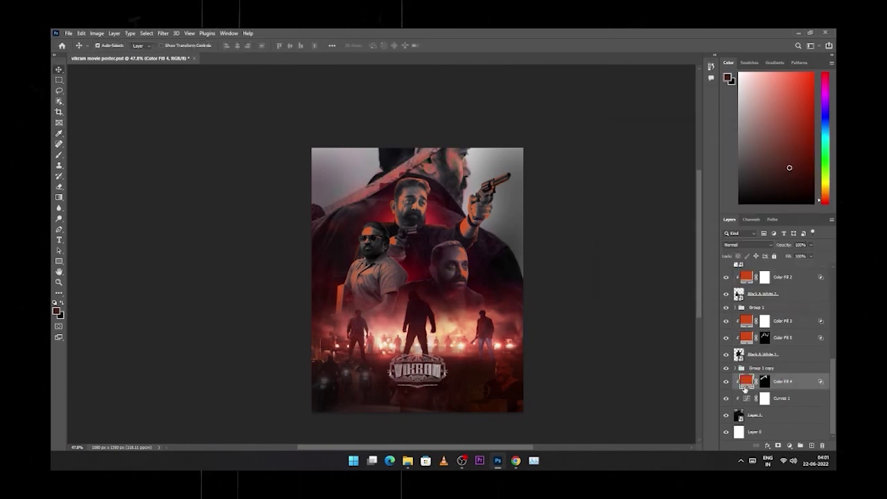
scroll(754, 370, "up", 4)
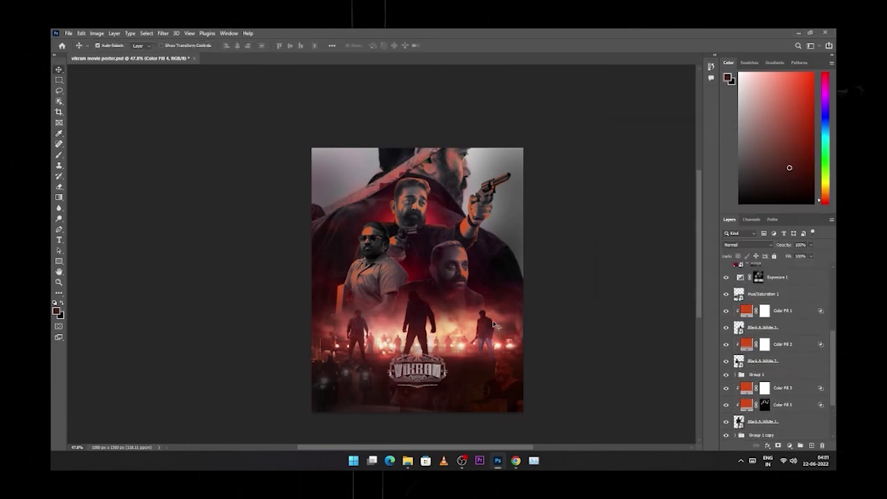
Bring the old paper texture image into the poster and move its layer to the top
key("alt+Tab")
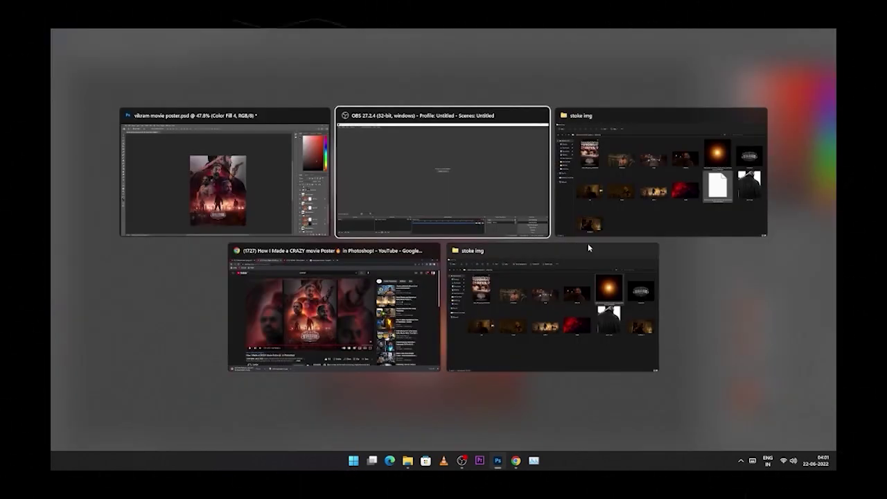
left_click(588, 243)
mouse_move(653, 259)
left_mouse_down()
mouse_move(483, 272)
mouse_move(450, 182)
left_mouse_up()
key("alt+Tab")
scroll(752, 314, "down", 3)
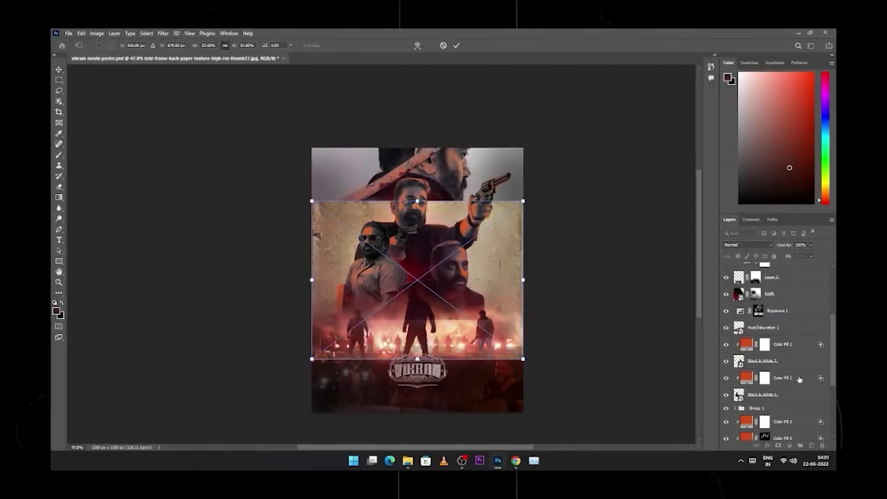
left_click_drag(799, 380, 793, 374)
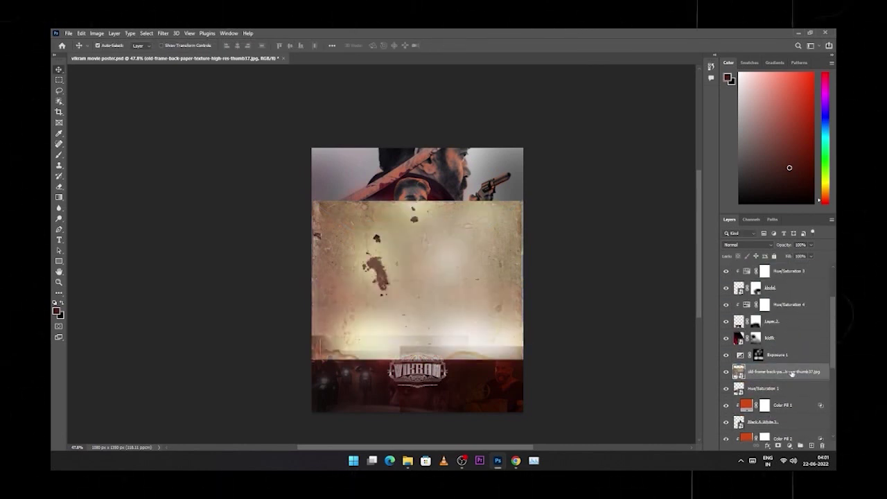
left_click_drag(792, 373, 790, 269)
Scale and rotate the texture to cover the whole poster
key("ctrl+t")
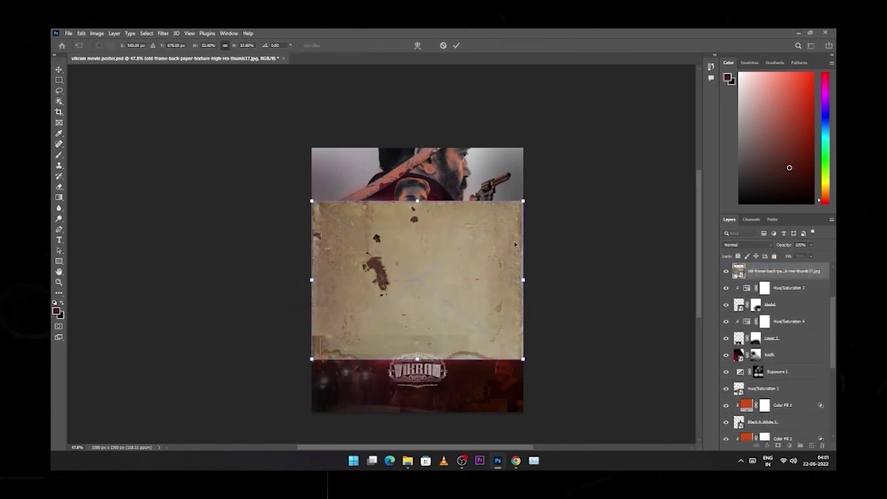
mouse_move(523, 201)
left_mouse_down()
mouse_move(642, 169)
mouse_move(633, 341)
left_mouse_up()
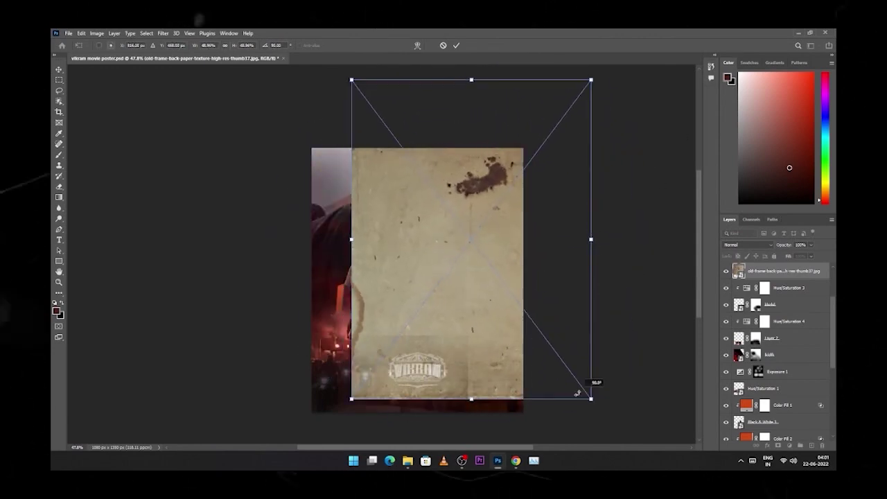
left_click_drag(578, 392, 459, 309)
key("Return")
Blend the texture in Multiply at 89% opacity and give it a layer mask
left_click(747, 245)
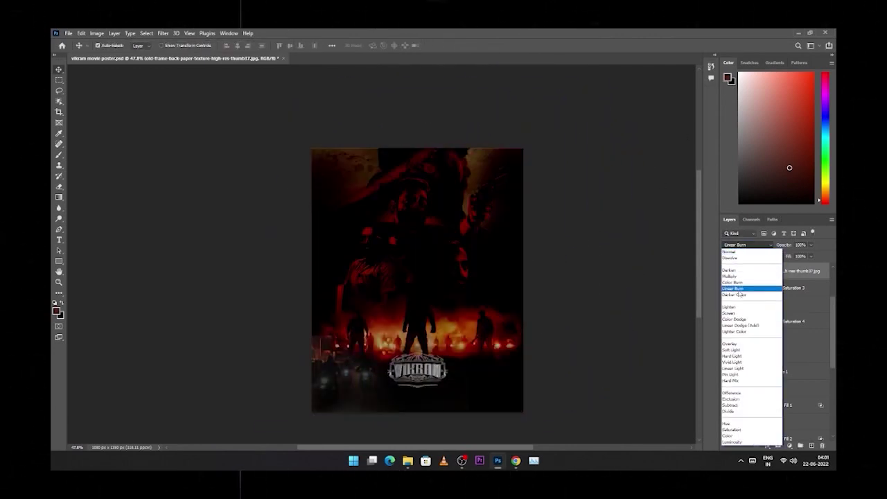
left_click(732, 276)
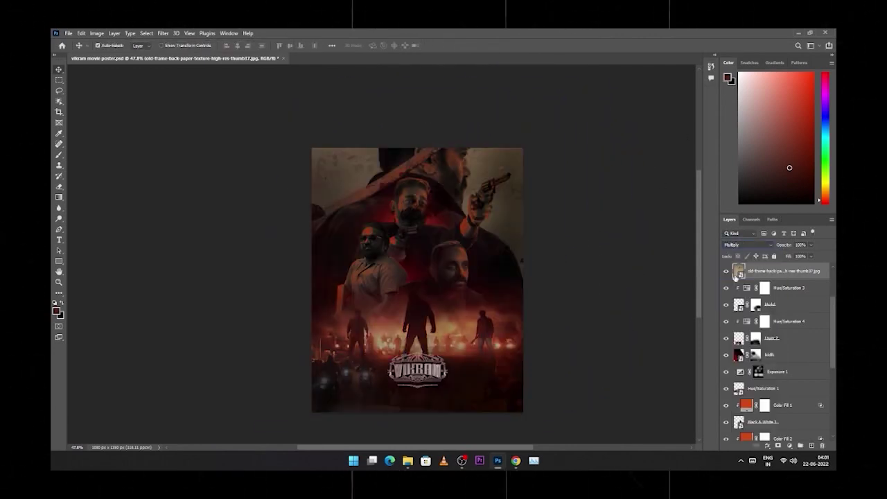
left_click(778, 445)
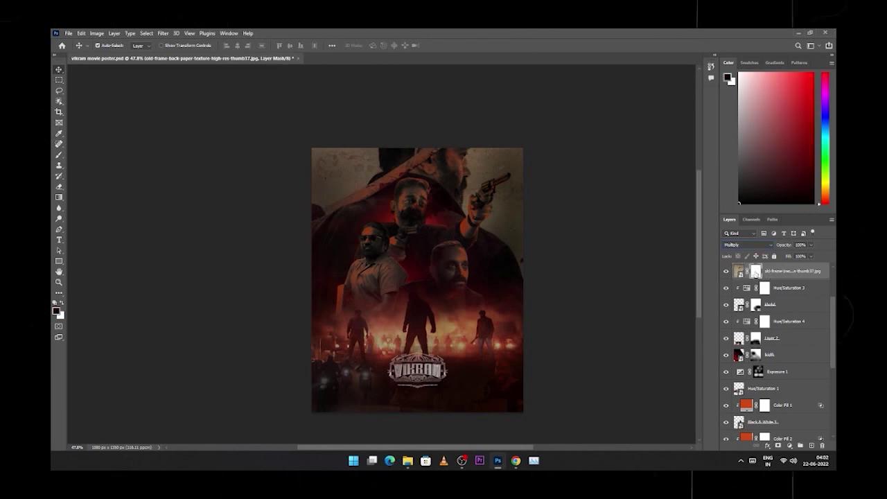
left_click(801, 245)
type("3589")
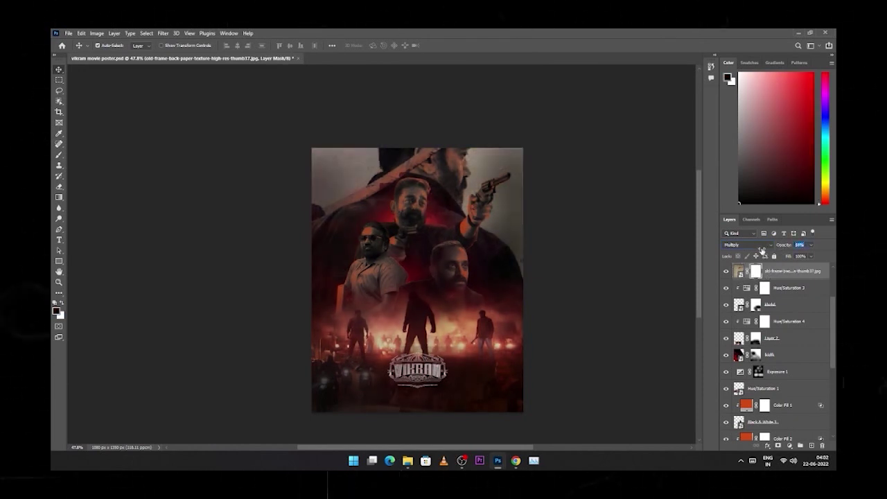
key("Return")
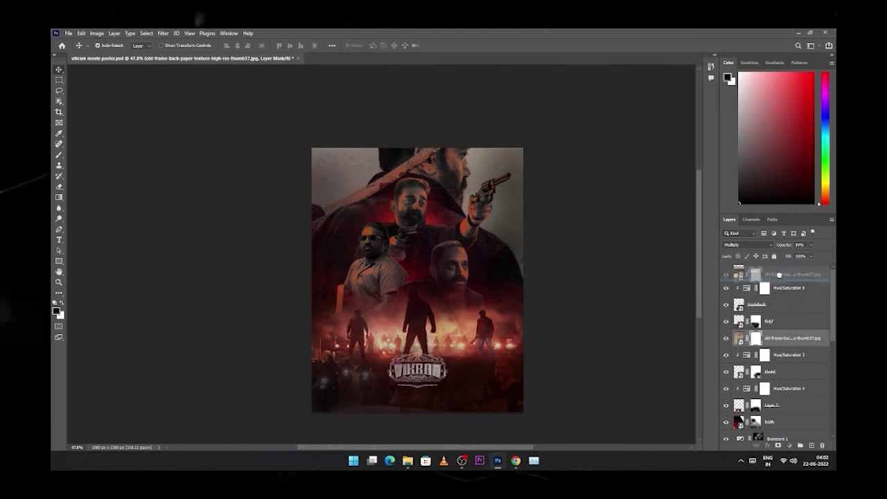
left_click_drag(776, 272, 780, 275)
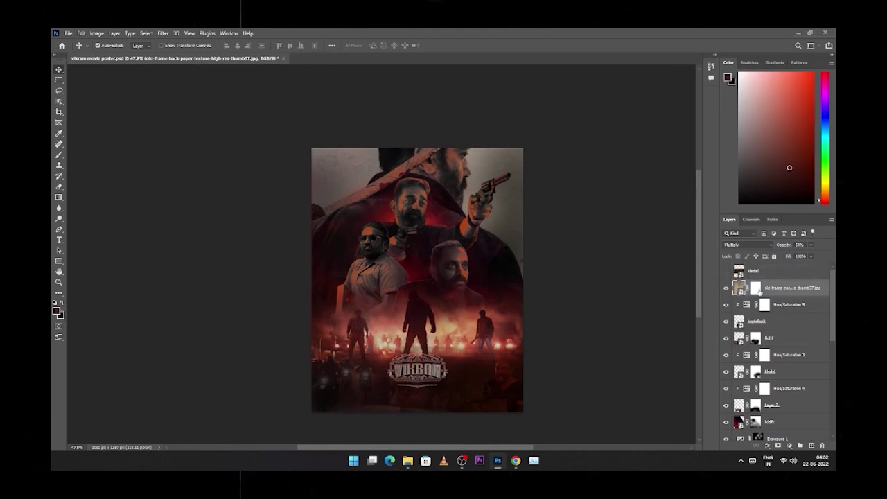
scroll(760, 292, "down", 1)
scroll(435, 341, "up", 2)
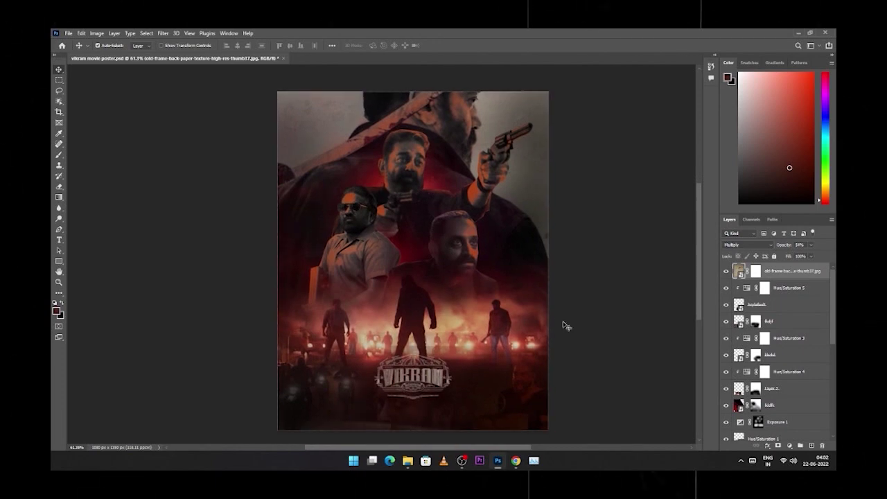
Brighten the paper texture with Levels by dragging the white input slider left
key("ctrl+l")
mouse_move(395, 109)
left_mouse_down()
mouse_move(587, 123)
mouse_move(641, 155)
left_mouse_up()
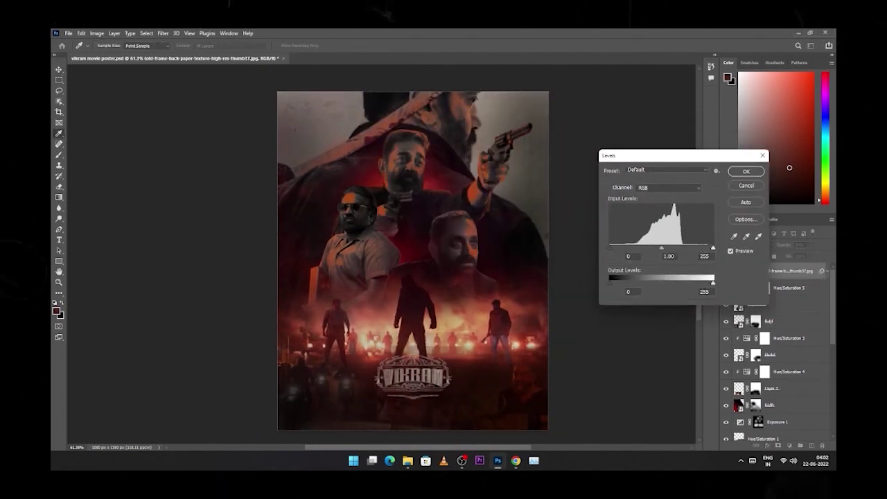
left_click_drag(713, 248, 637, 250)
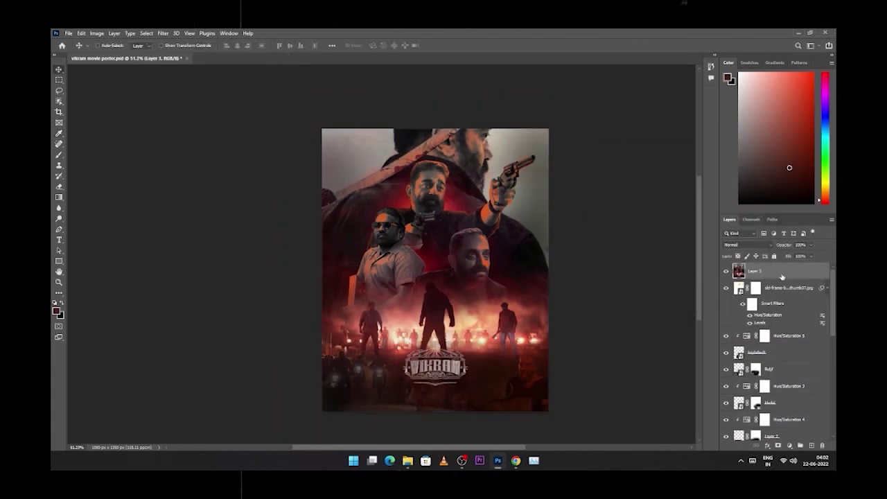
Warm the colours with Hue/Saturation at hue +9 and saturation +12
key("ctrl+u")
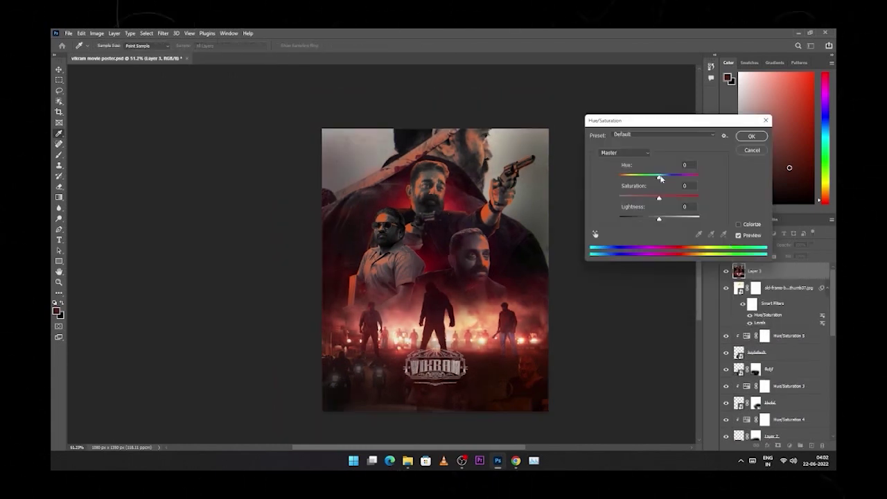
left_click_drag(659, 177, 663, 178)
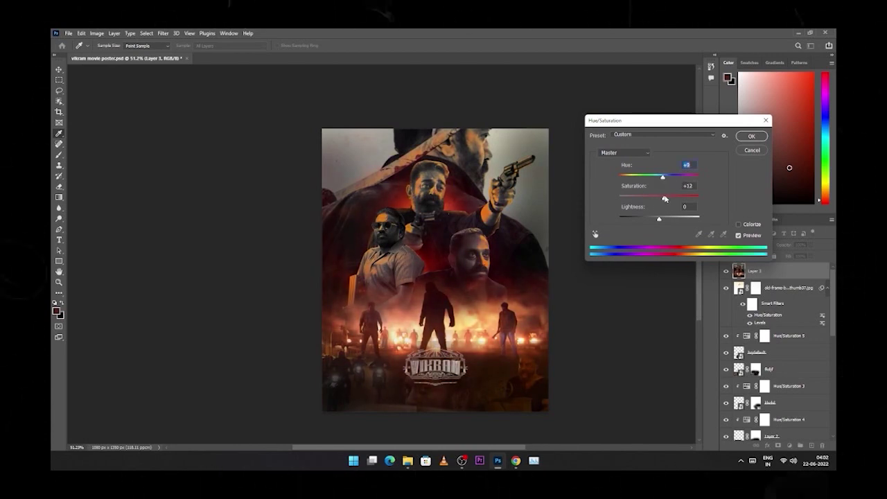
key("Return")
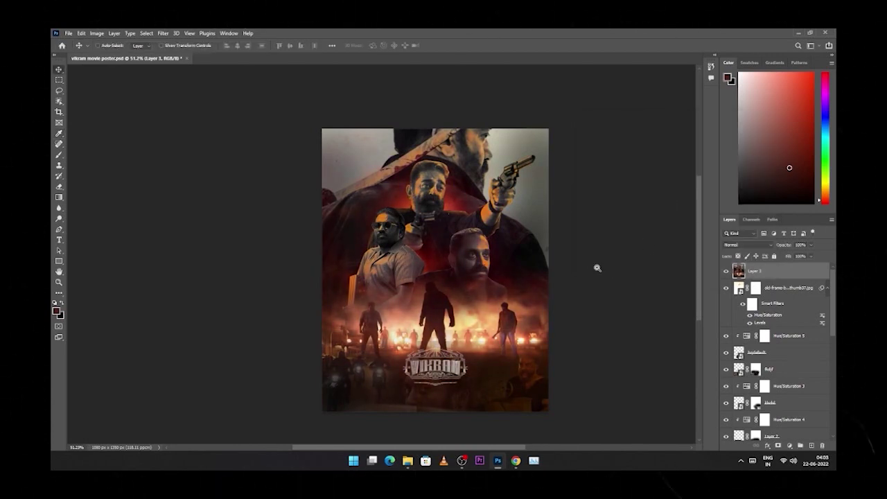
scroll(584, 268, "down", 2)
left_click(564, 302)
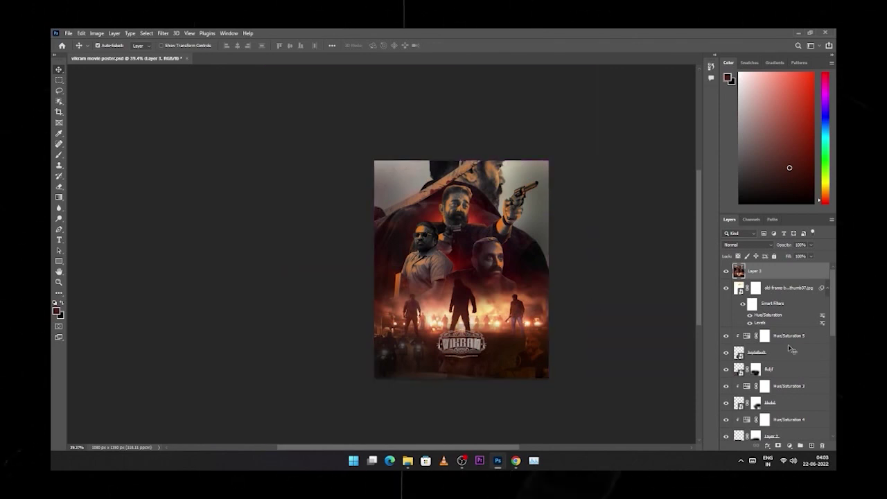
Add an Exposure adjustment layer set to +1.06
left_click(789, 446)
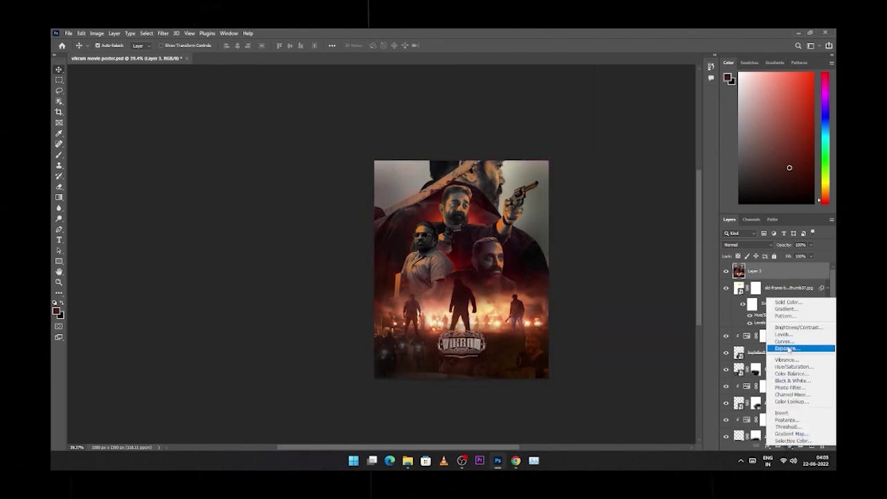
left_click(788, 348)
mouse_move(691, 156)
left_mouse_down()
mouse_move(699, 153)
mouse_move(690, 172)
left_mouse_up()
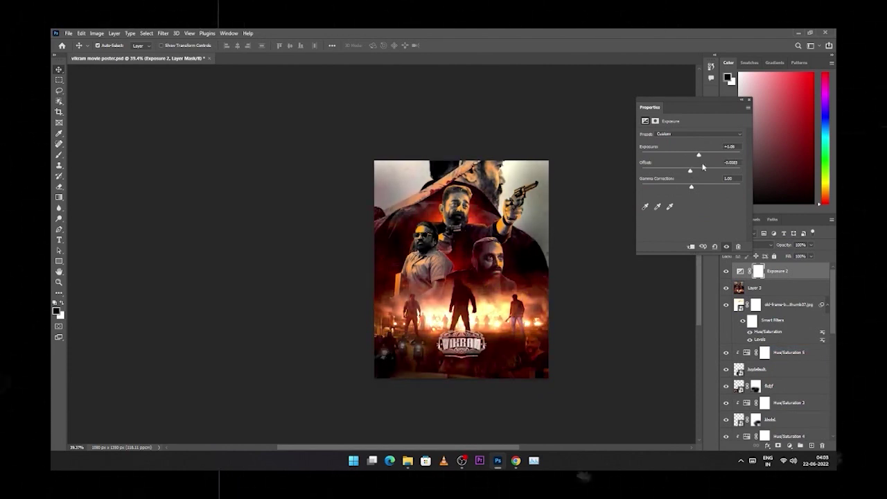
left_click(750, 102)
Add a Color Lookup adjustment layer using the 3Strip.look 3DLUT file
left_click(789, 446)
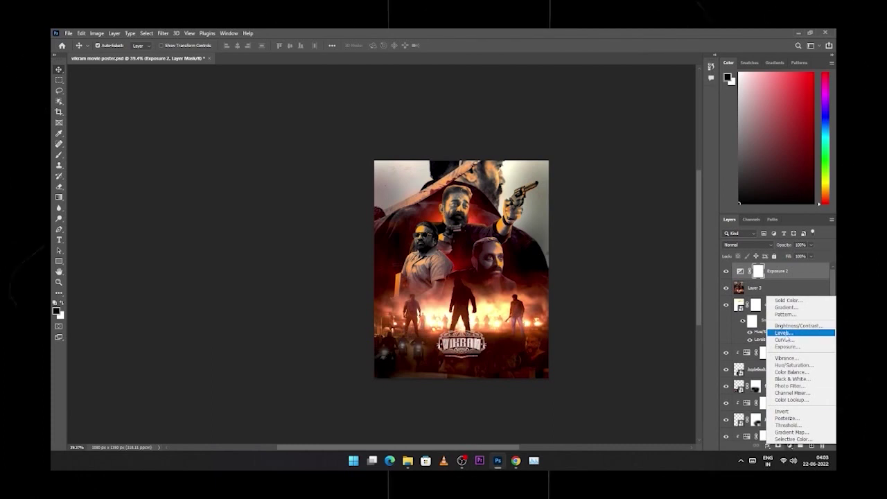
left_click(786, 400)
left_click(707, 135)
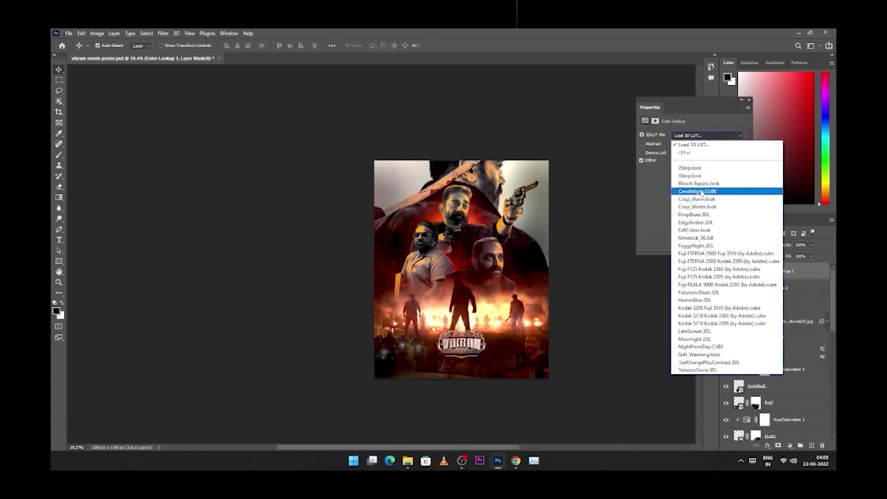
left_click(700, 176)
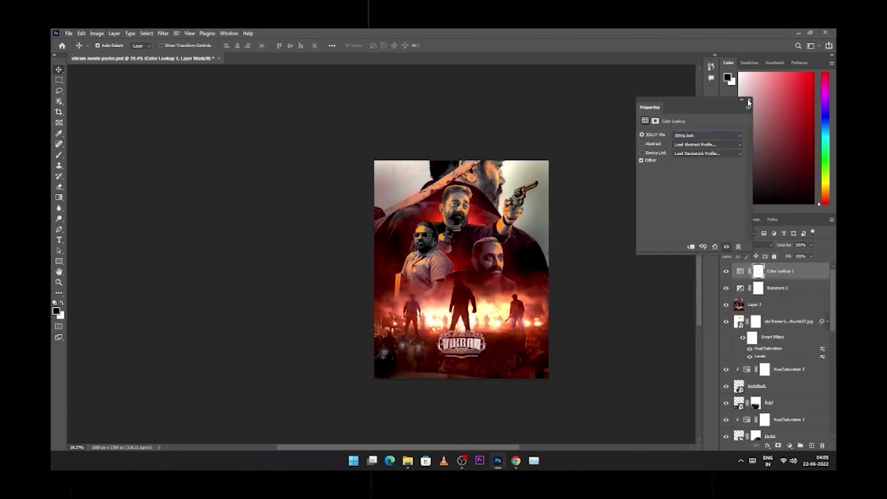
left_click(749, 102)
left_click_drag(546, 298, 455, 290)
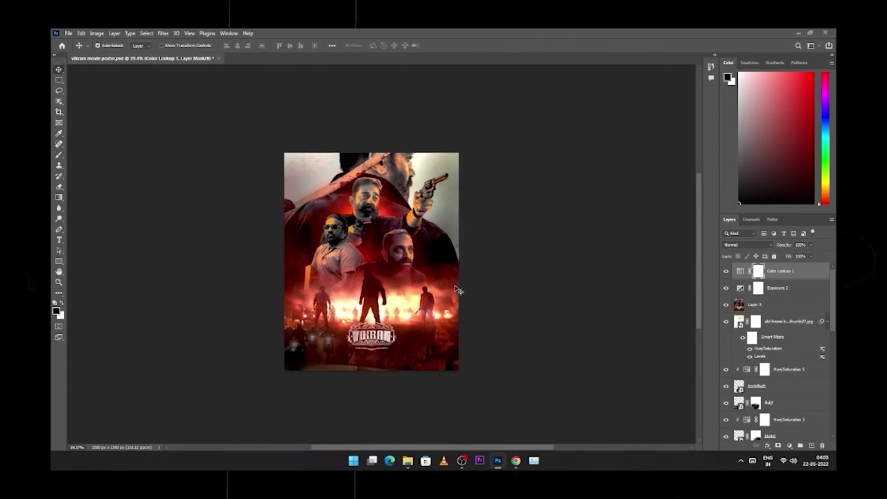
scroll(412, 287, "up", 2)
scroll(416, 281, "down", 2)
scroll(426, 274, "up", 1)
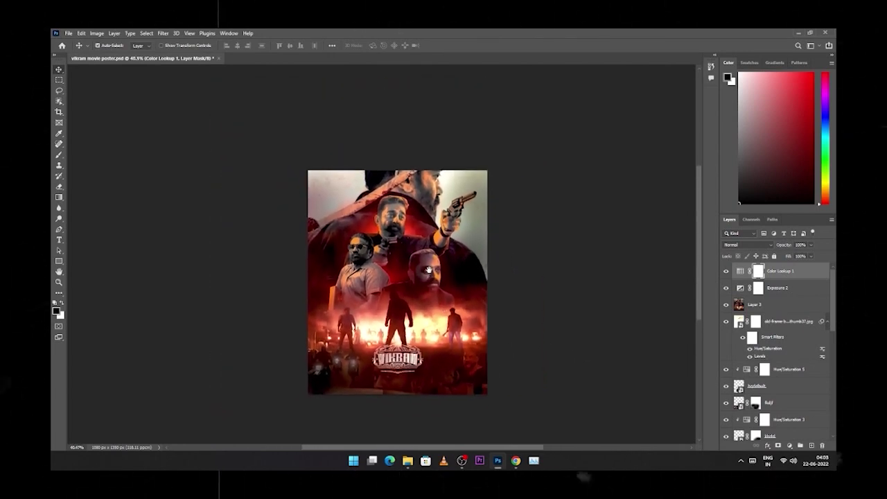